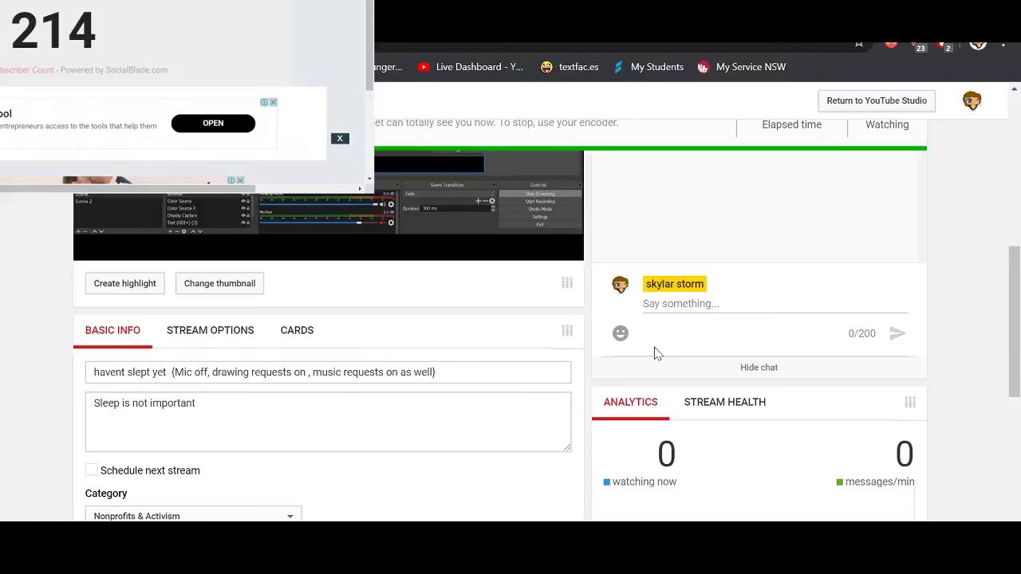
scroll(376, 398, "up", 5)
scroll(396, 384, "down", 4)
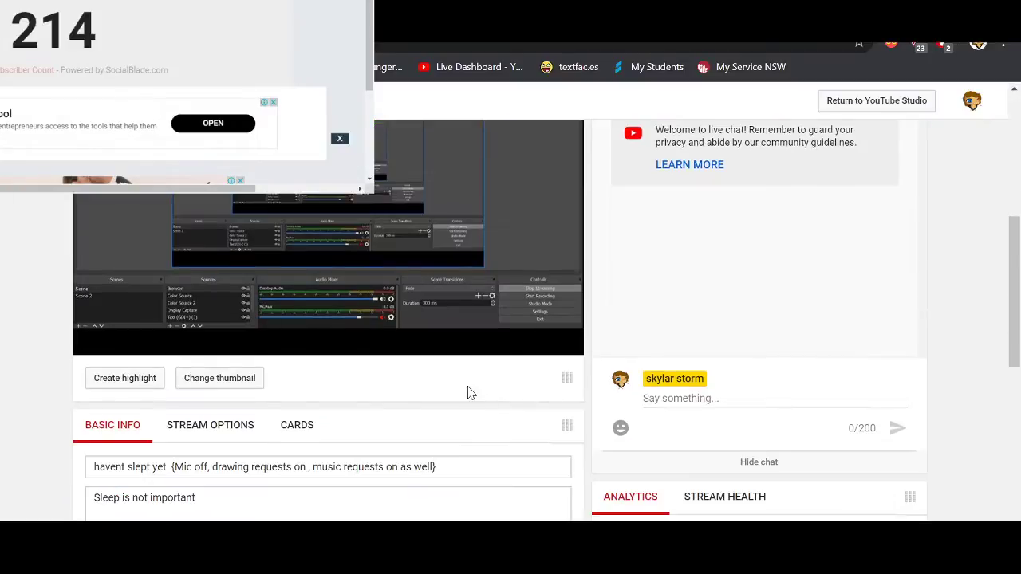
Step: Switch to the drawing program and draw a curved pen stroke from the eye's outer corner below the upper lash line toward the pupil
left_click(568, 556)
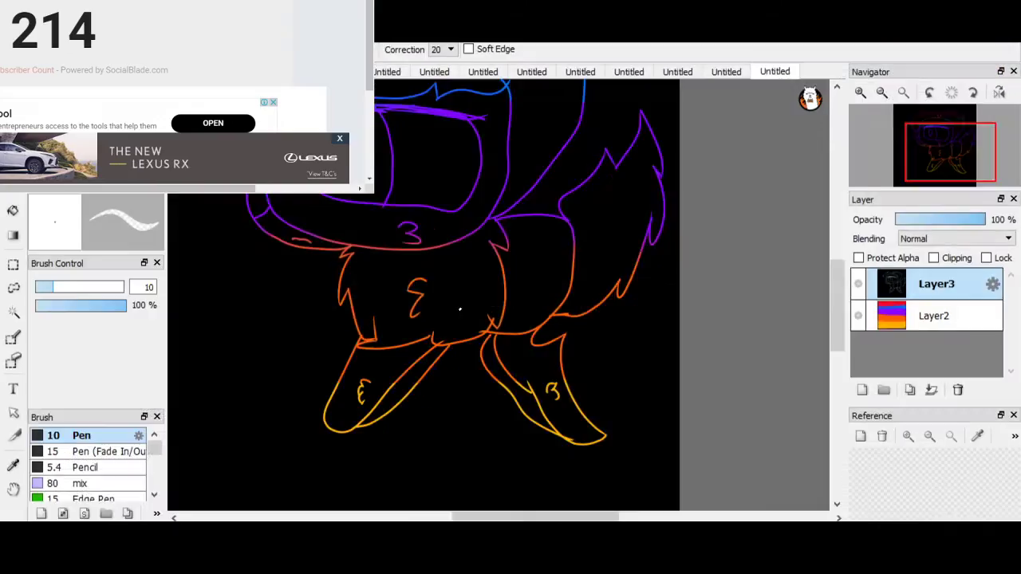
scroll(452, 295, "down", 3)
scroll(443, 285, "up", 6)
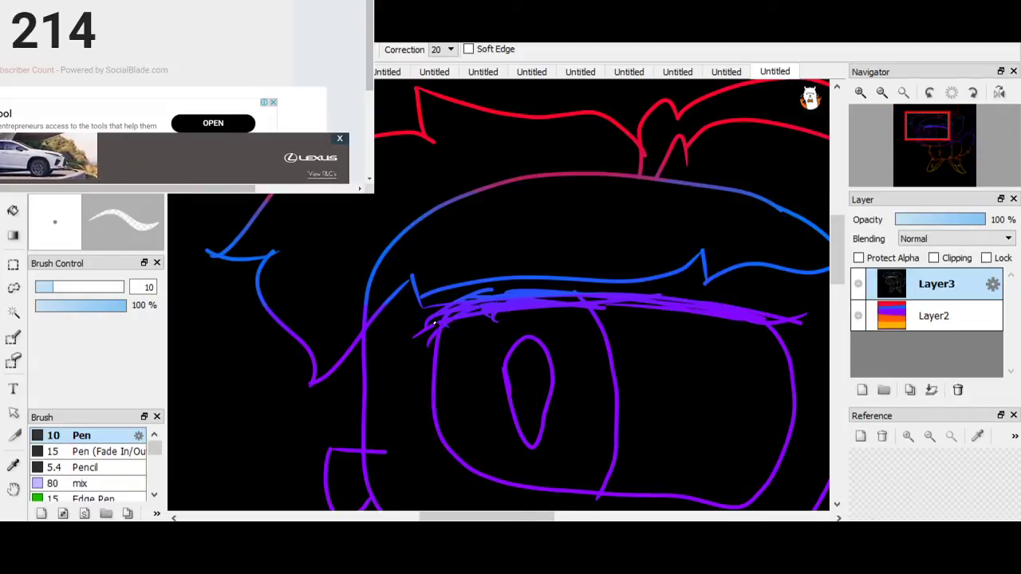
left_click_drag(437, 364, 492, 368)
scroll(500, 306, "down", 3)
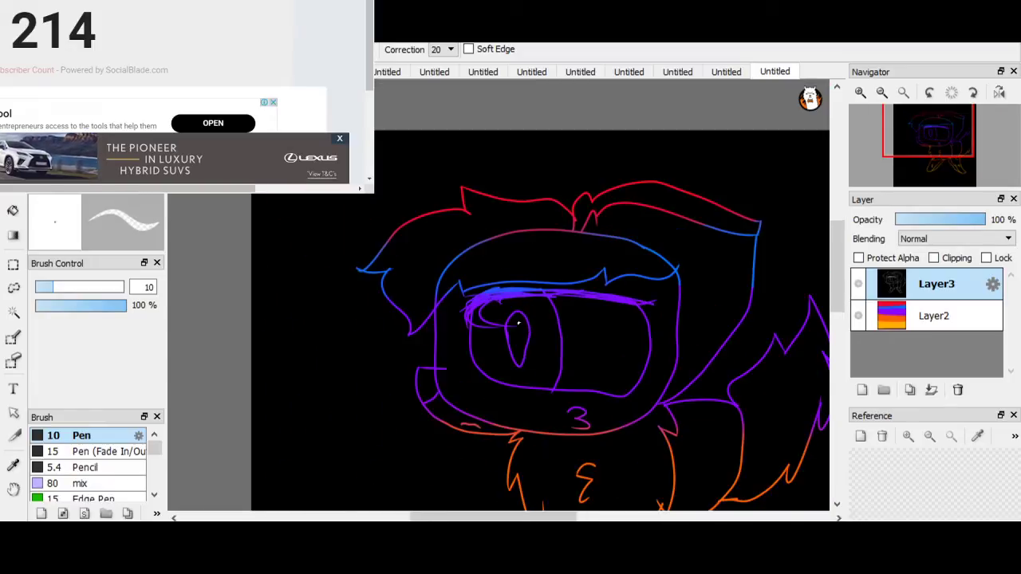
Step: Draw a second curved pen stroke beneath the small wavy mark on the lower face to close its outline
scroll(519, 365, "down", 1)
scroll(445, 393, "up", 6)
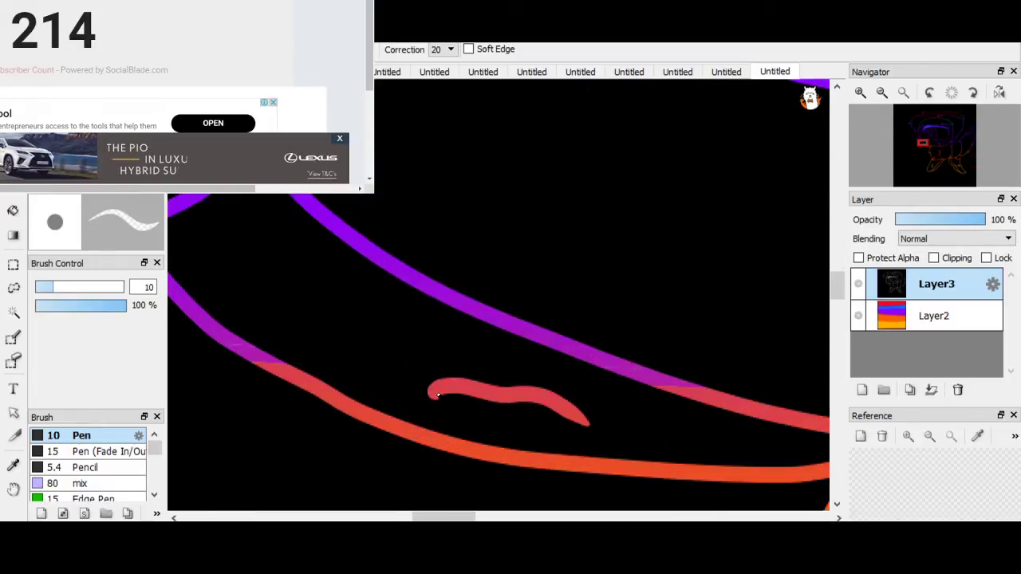
mouse_move(445, 394)
left_mouse_down()
mouse_move(448, 422)
mouse_move(487, 433)
mouse_move(543, 430)
mouse_move(574, 423)
left_mouse_up()
scroll(459, 294, "down", 2)
scroll(459, 293, "down", 4)
scroll(463, 333, "up", 5)
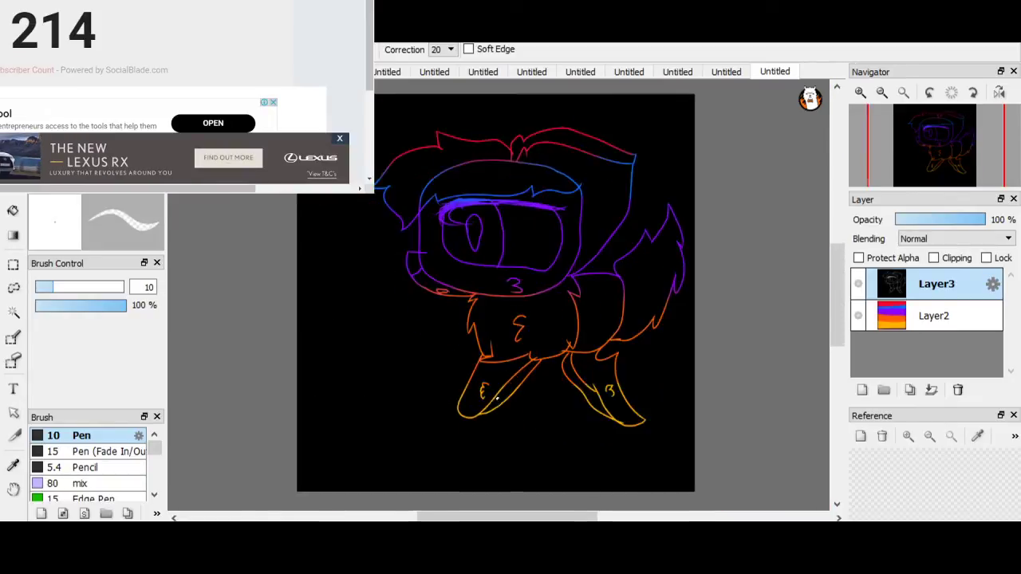
Step: Draw the toe lines and three pointed claws on the paw of the creature's left-hand leg
scroll(462, 428, "up", 2)
left_click_drag(405, 389, 448, 348)
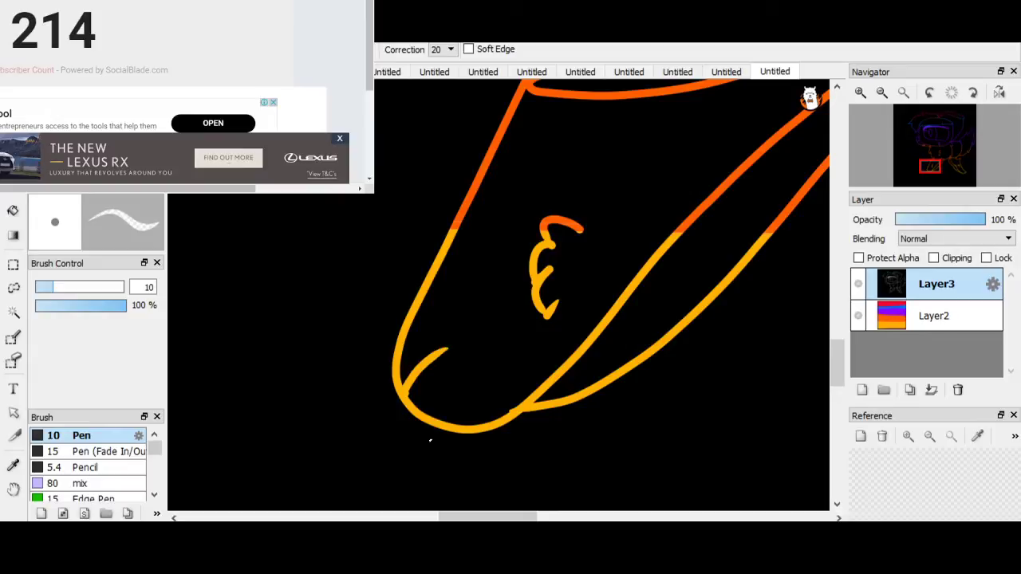
left_click_drag(426, 422, 479, 391)
scroll(489, 405, "down", 3)
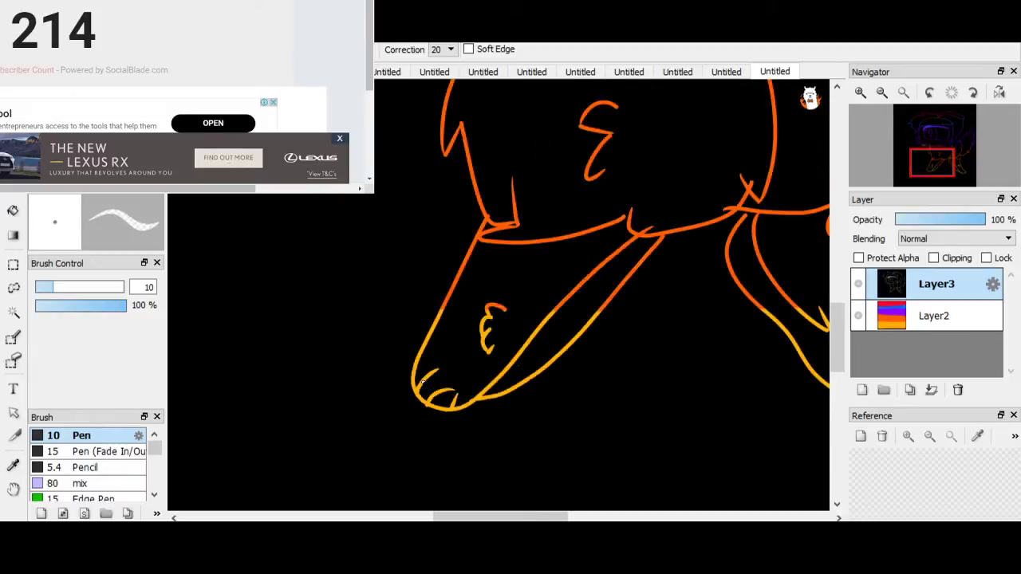
scroll(471, 384, "up", 3)
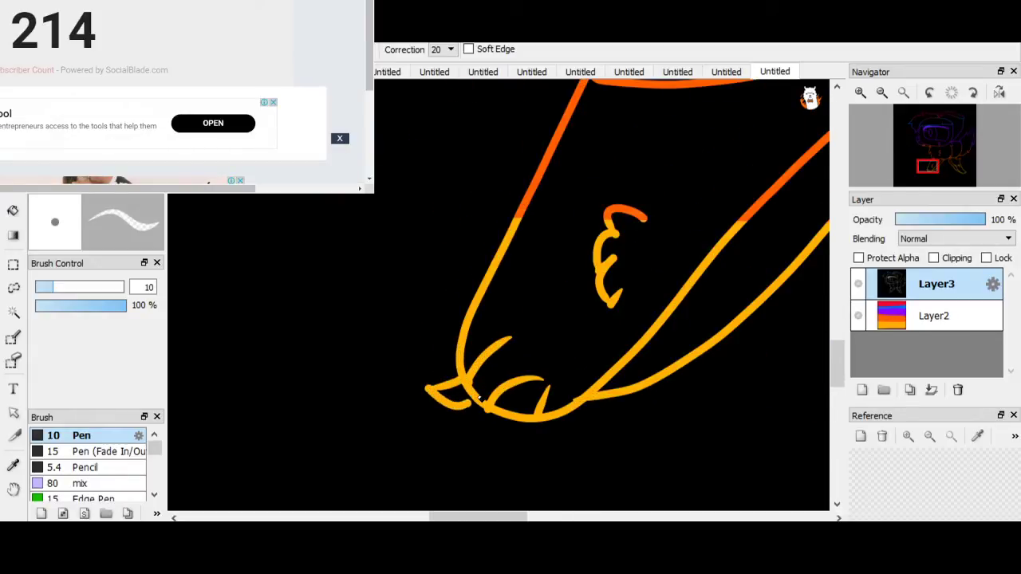
mouse_move(454, 420)
left_mouse_down()
mouse_move(511, 417)
mouse_move(512, 444)
left_mouse_up()
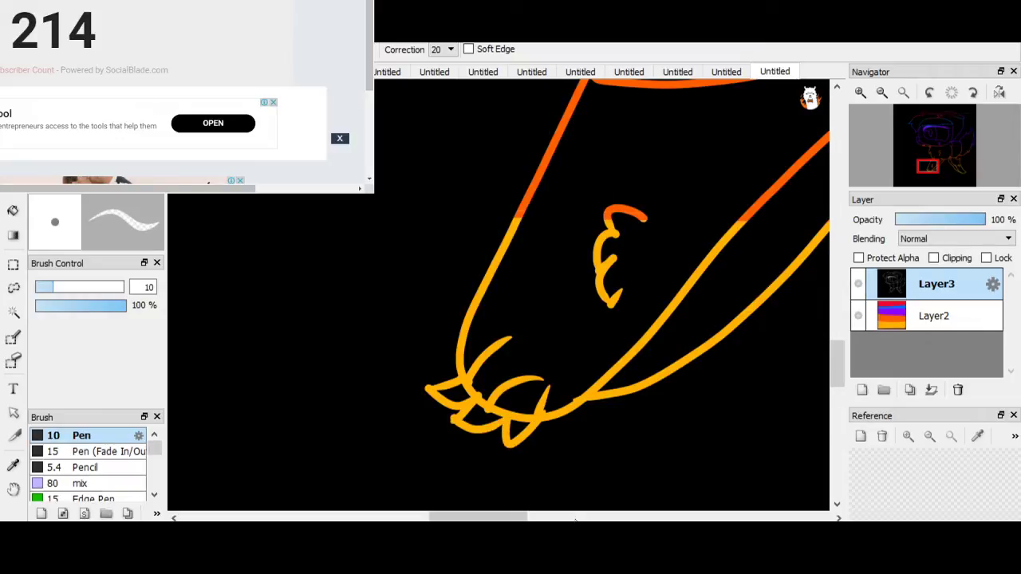
Step: Switch to the browser and search the web for nightbot
left_click(494, 551)
scroll(494, 359, "up", 5)
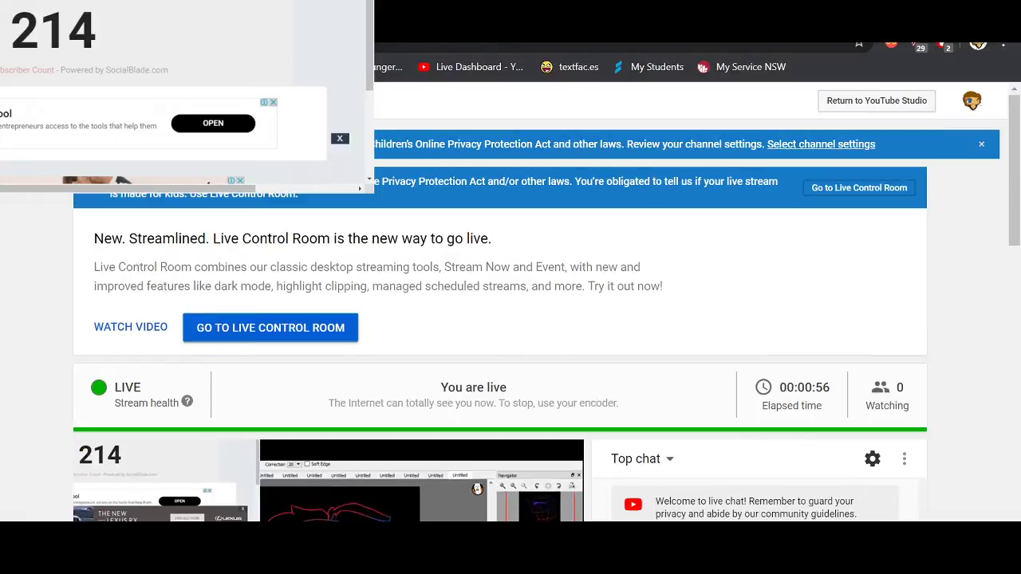
left_click(270, 328)
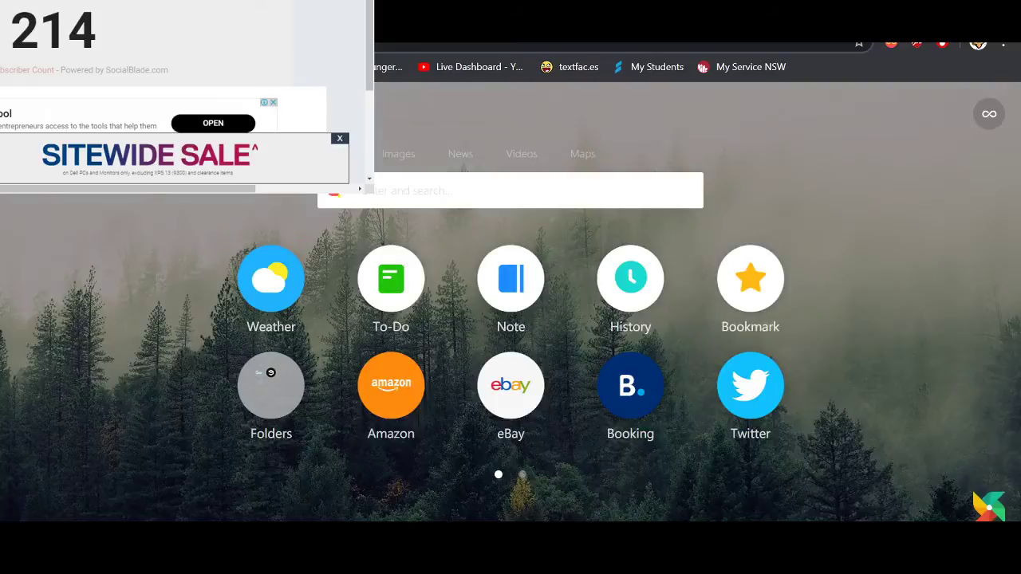
type("nihg")
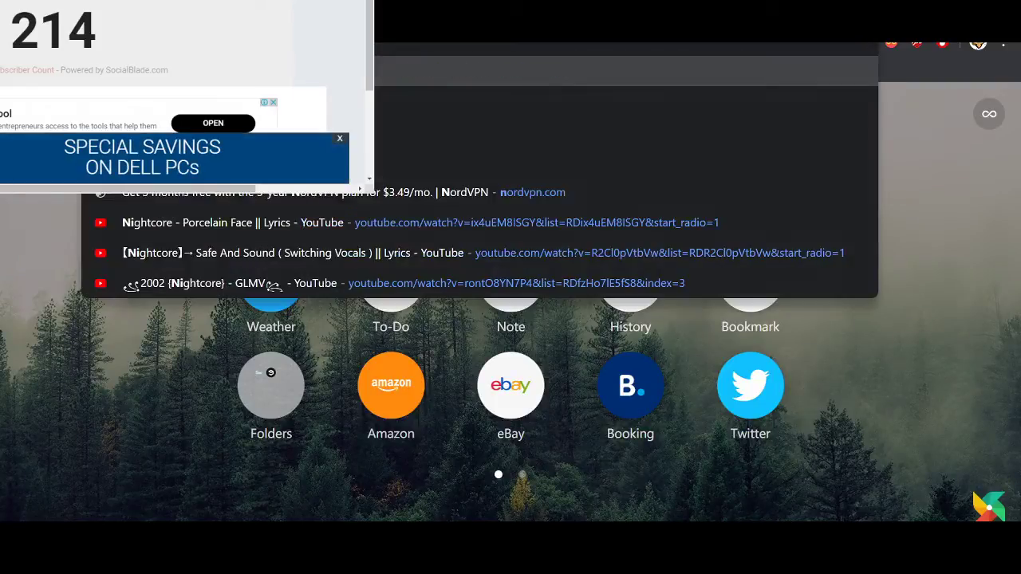
key("BackSpace")
key("BackSpace")
type("ghtbot")
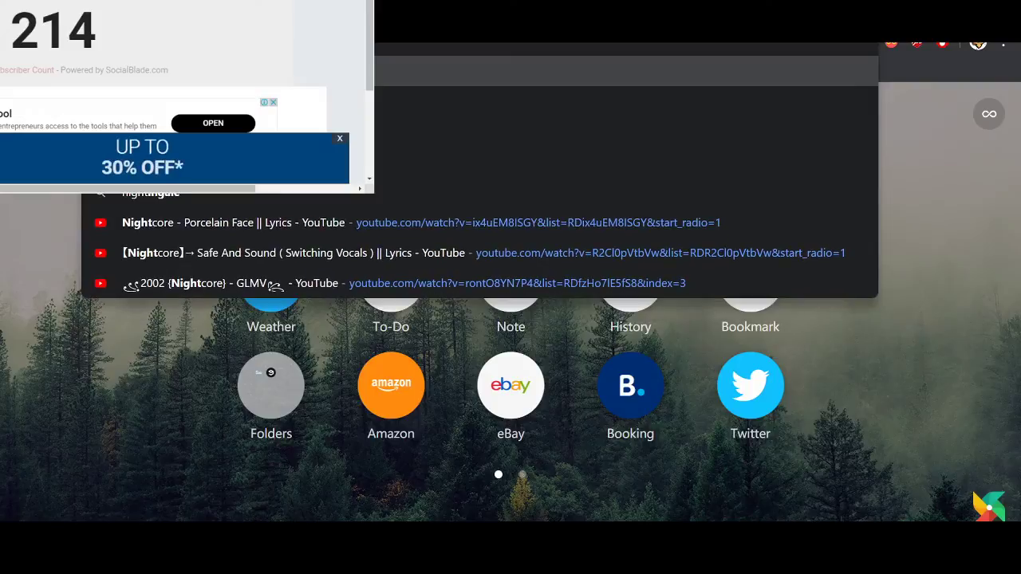
key("Return")
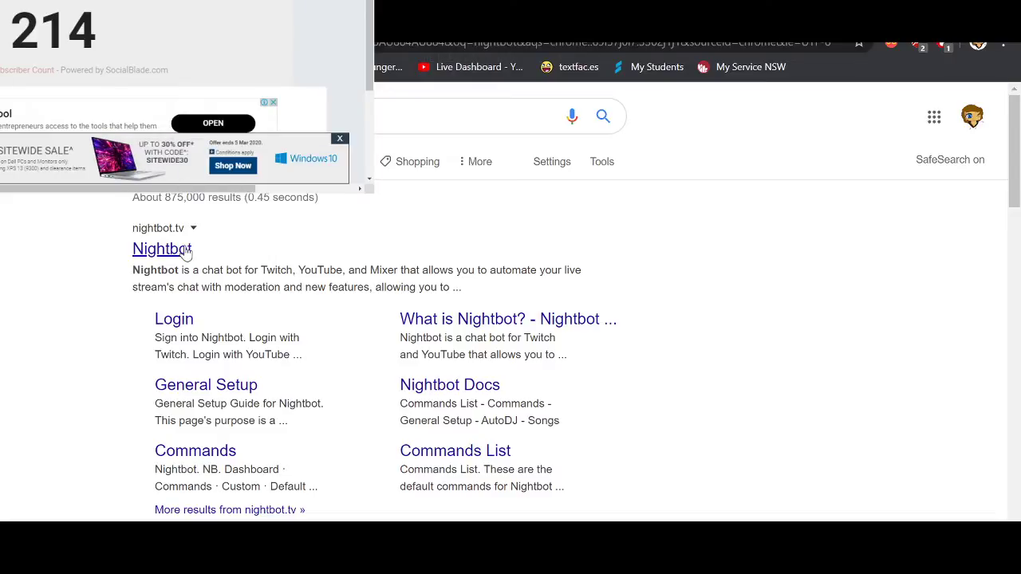
Step: Open the Nightbot website from the search results and go to its login page
left_click(162, 249)
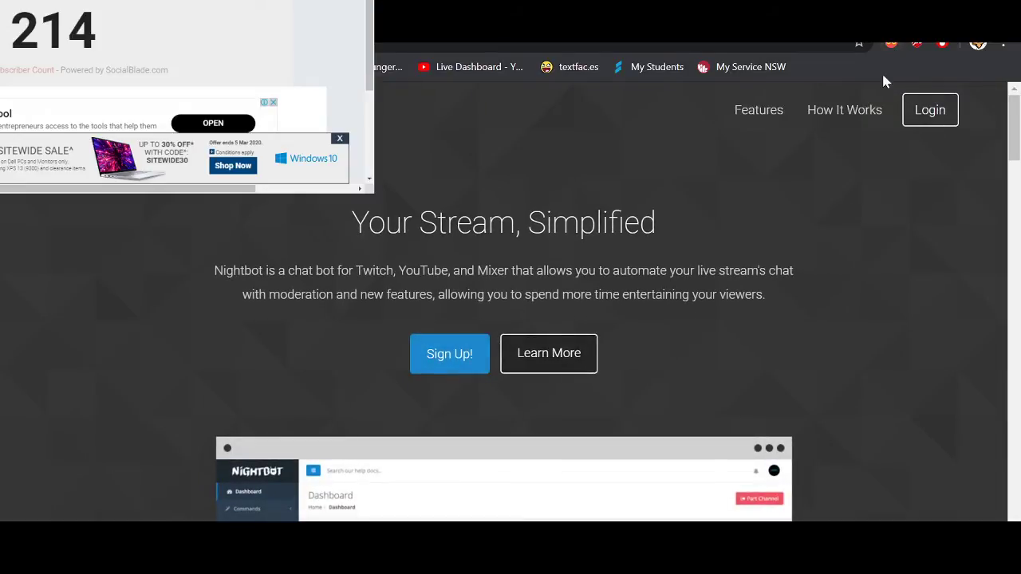
left_click(930, 109)
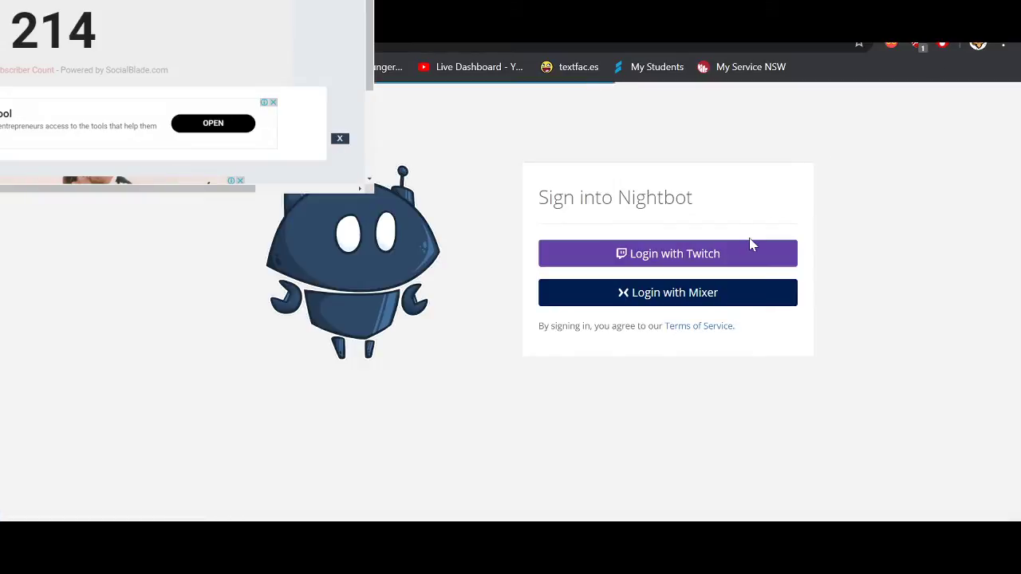
Step: Turn off the Ad-Blocker extension in the browser's extension settings
right_click(919, 45)
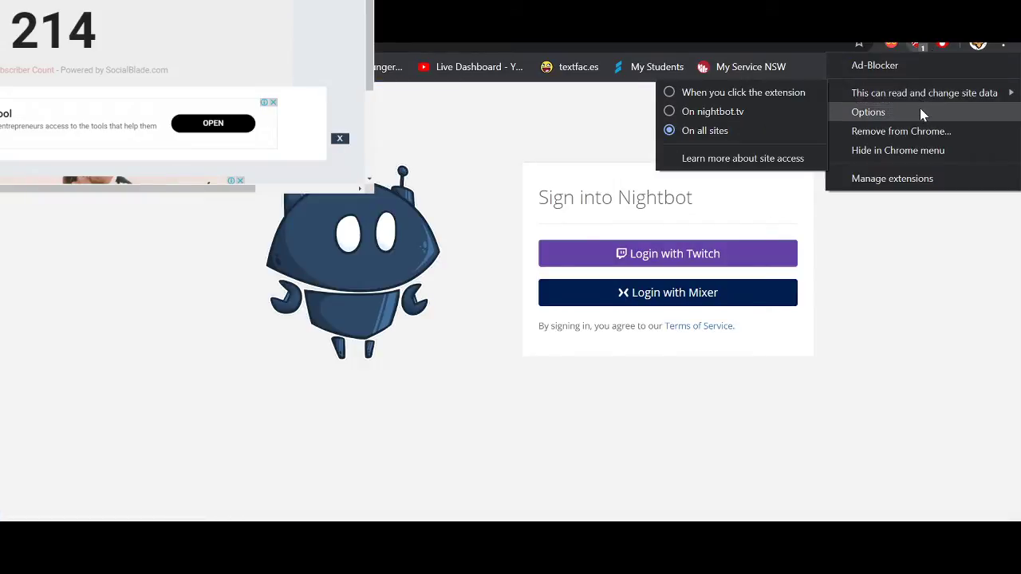
left_click(915, 181)
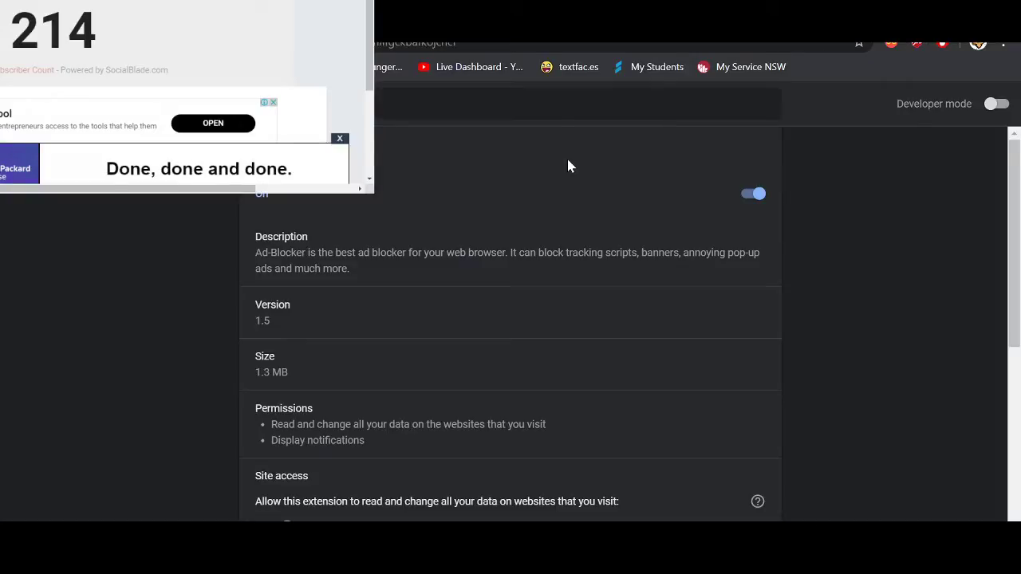
left_click(758, 194)
Step: Open the options of the AdBlock extension and look over its general options
right_click(943, 45)
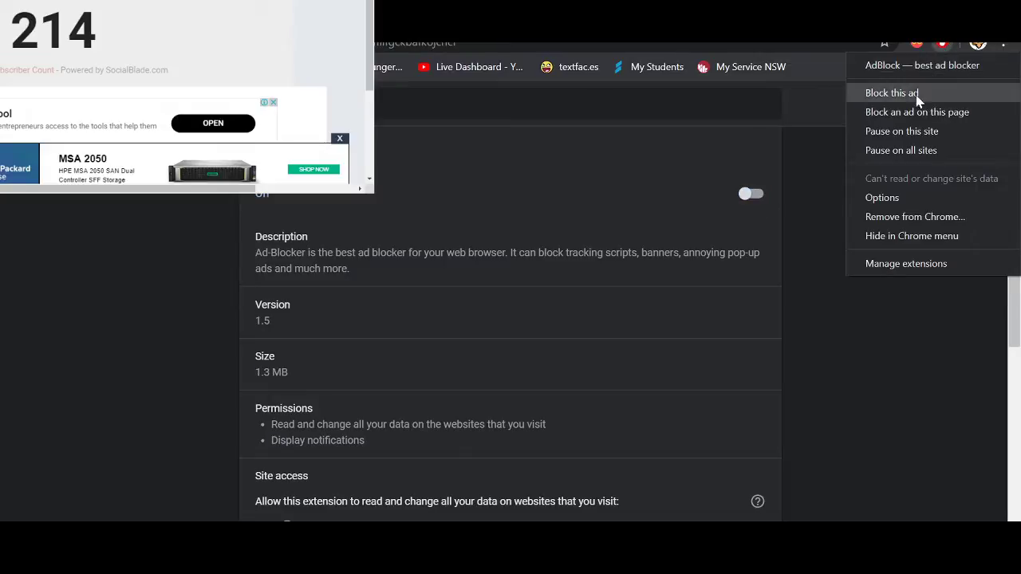
left_click(912, 200)
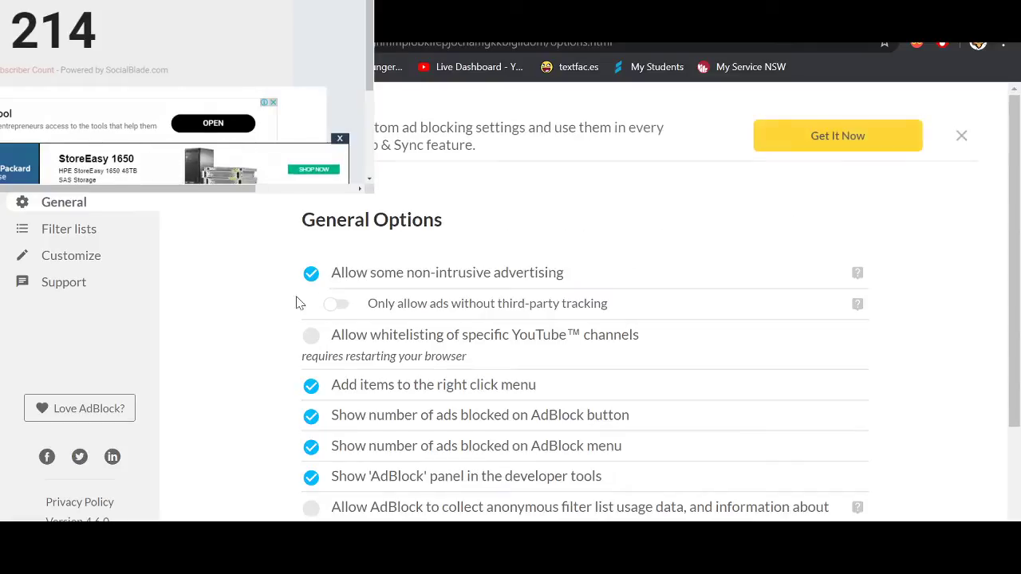
scroll(333, 321, "down", 2)
scroll(333, 321, "up", 2)
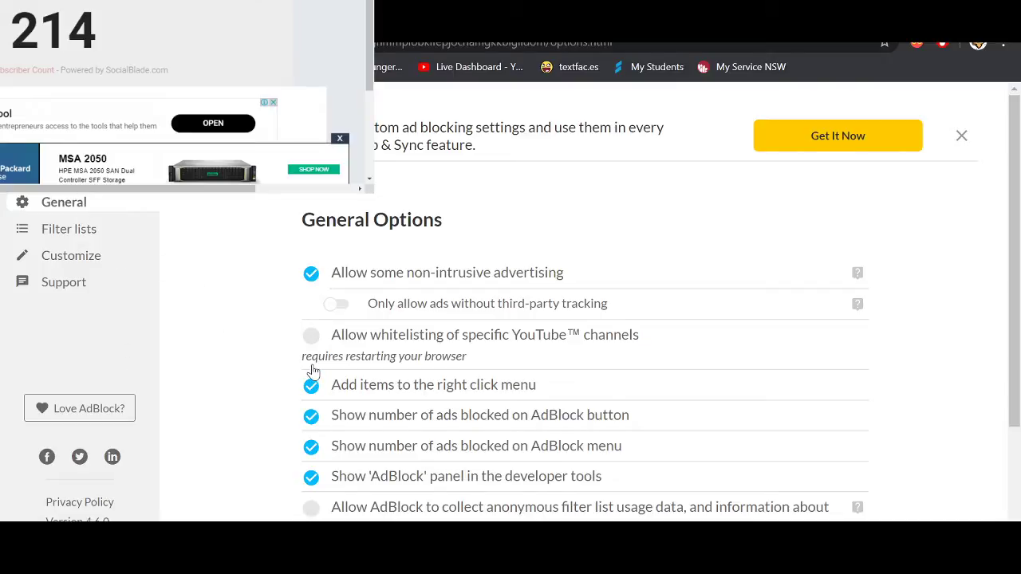
Step: Turn off "Allow some non-intrusive advertising" in AdBlock's general options, then enable it again
left_click(311, 273)
scroll(313, 375, "down", 3)
scroll(315, 377, "up", 3)
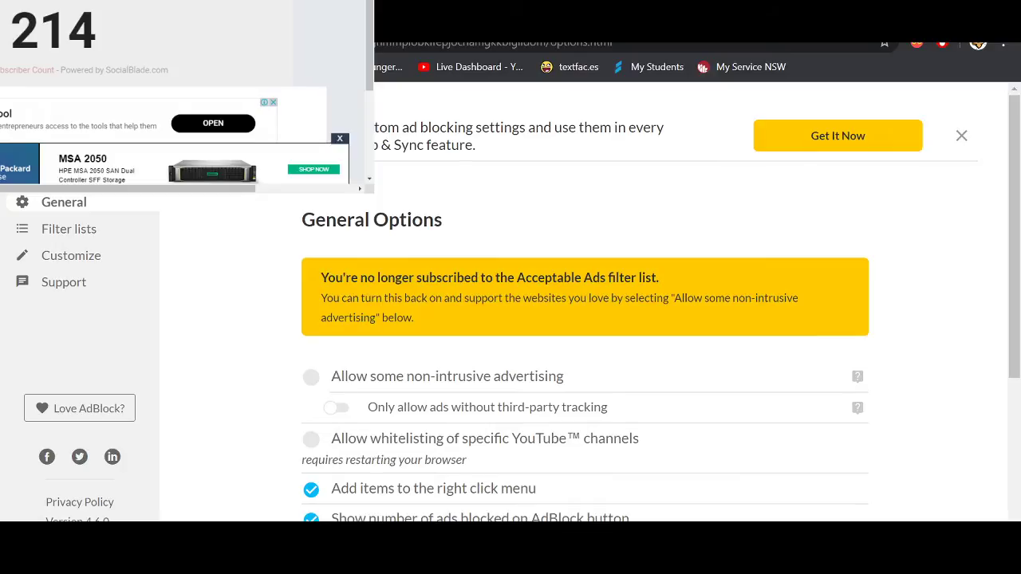
left_click(310, 378)
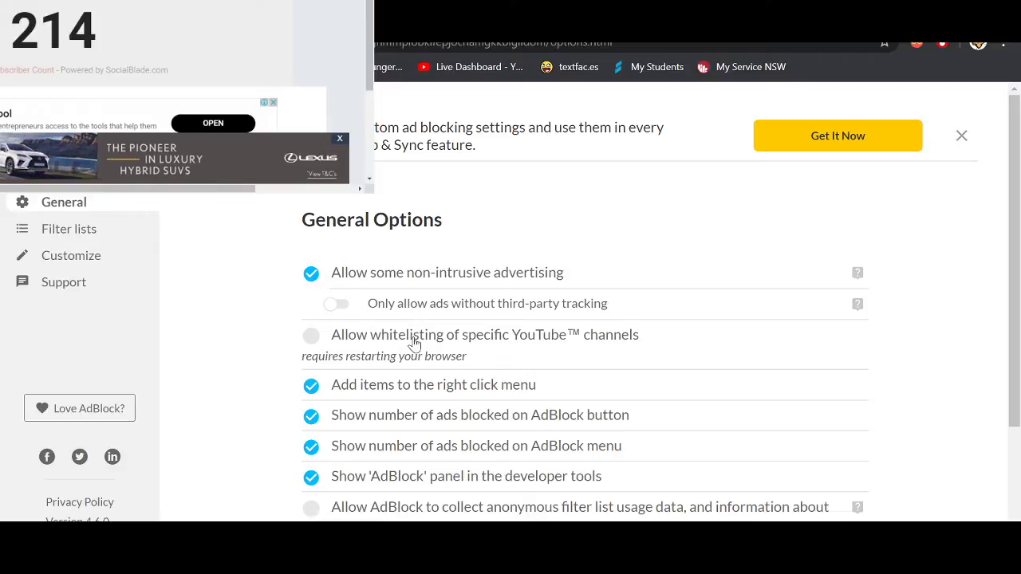
Step: Look through AdBlock's general, filter list and customization settings for options affecting blocked page content
scroll(414, 347, "down", 2)
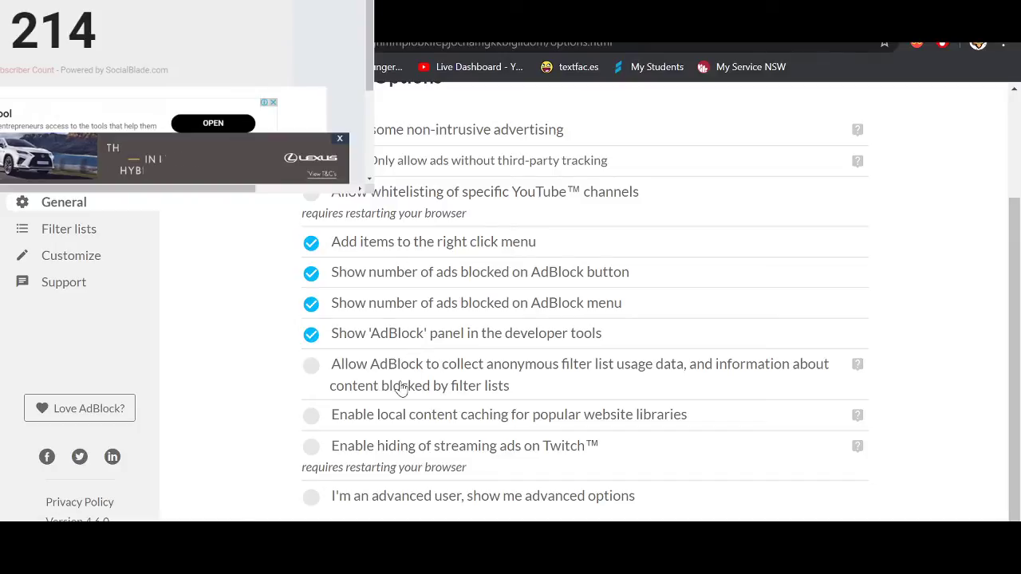
left_click(90, 237)
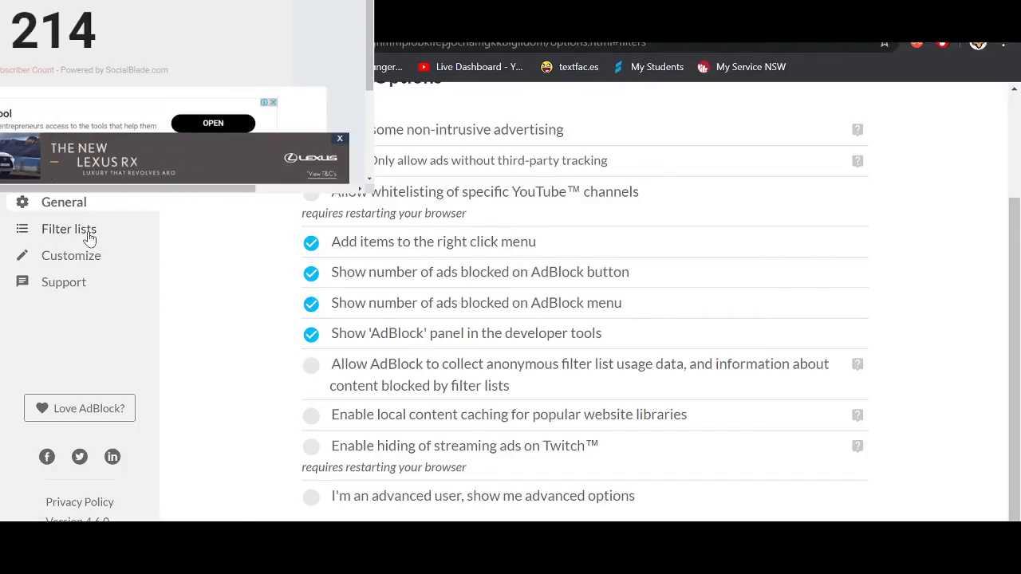
left_click(90, 262)
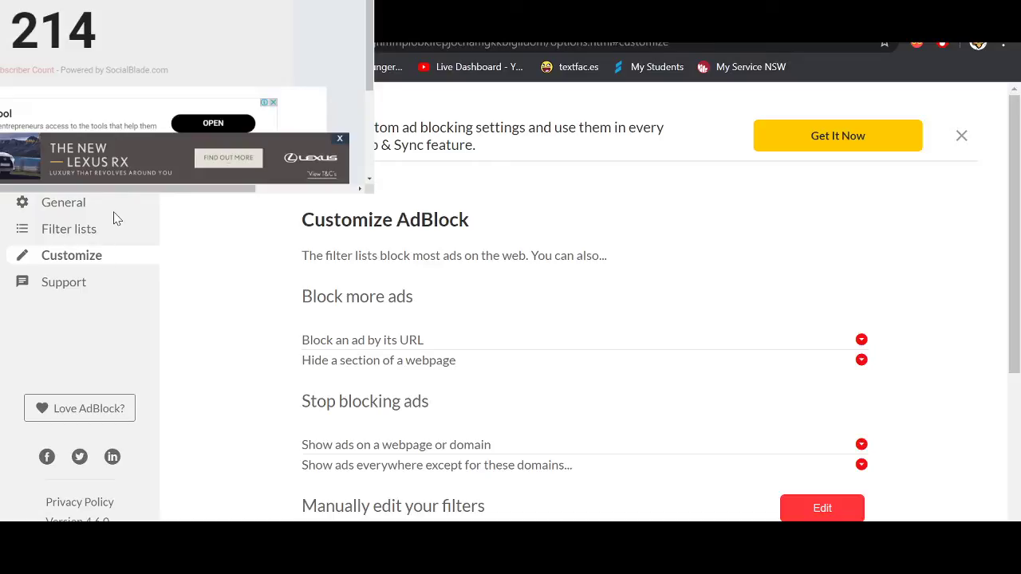
left_click(92, 204)
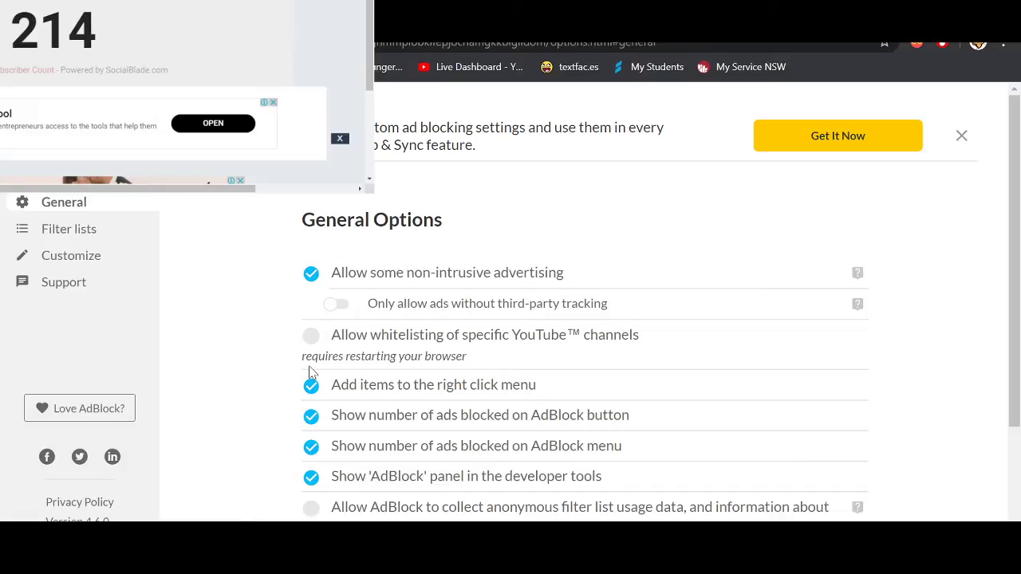
scroll(316, 388, "down", 2)
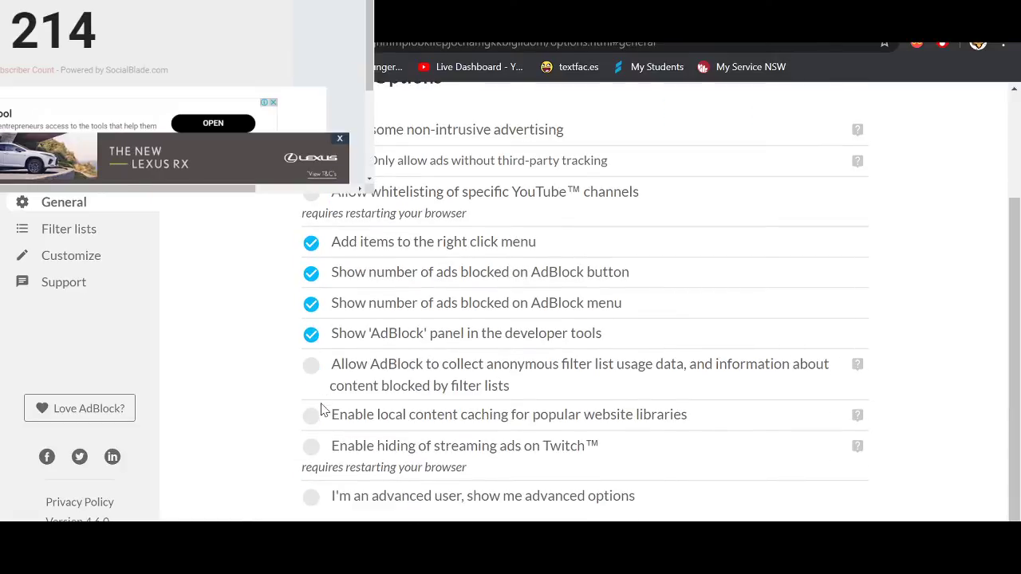
scroll(340, 429, "up", 2)
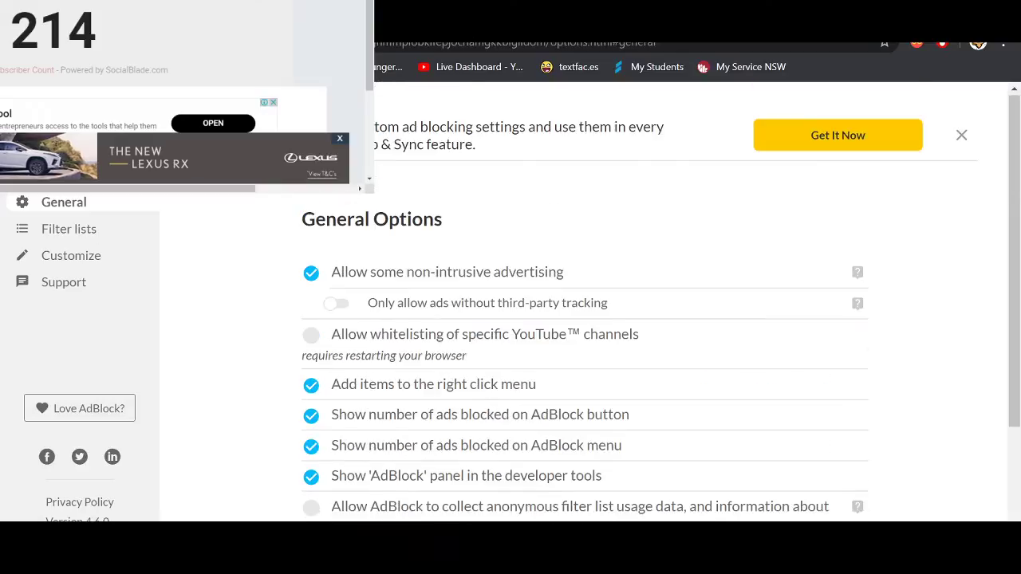
Step: Return to the Nightbot login, sign in with the existing Google account and allow Nightbot to access it
left_click(319, 14)
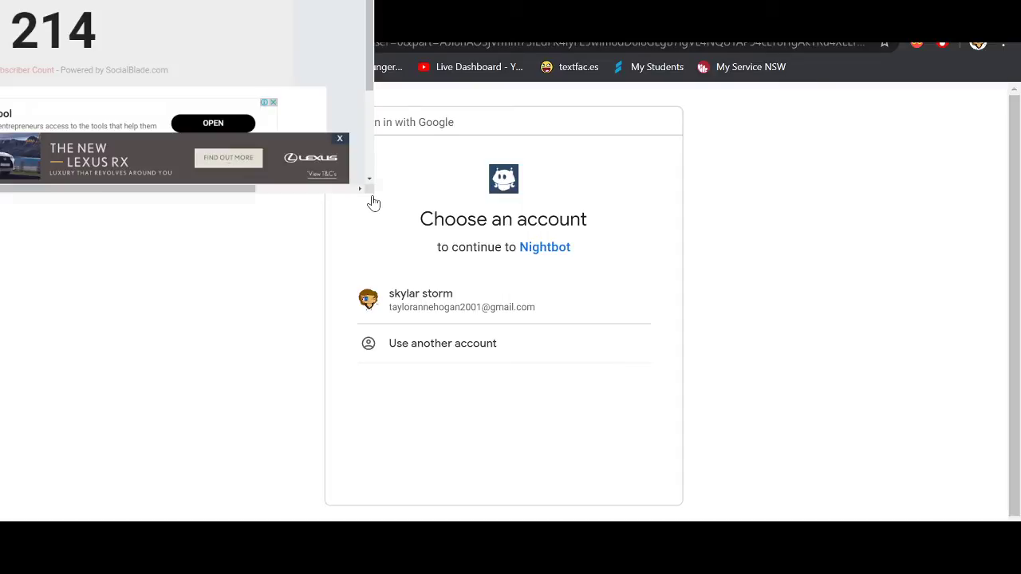
scroll(500, 319, "down", 2)
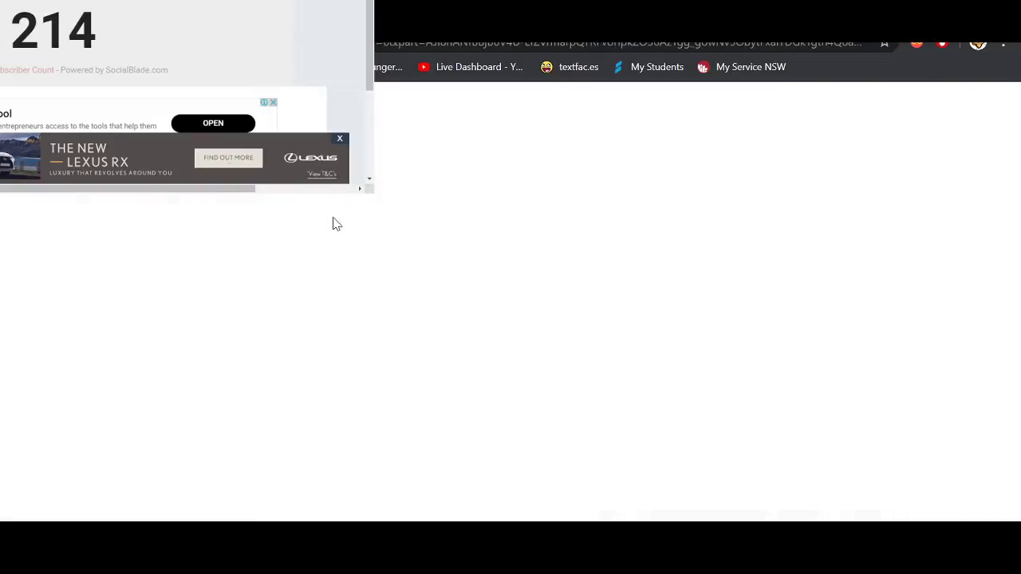
scroll(447, 332, "down", 3)
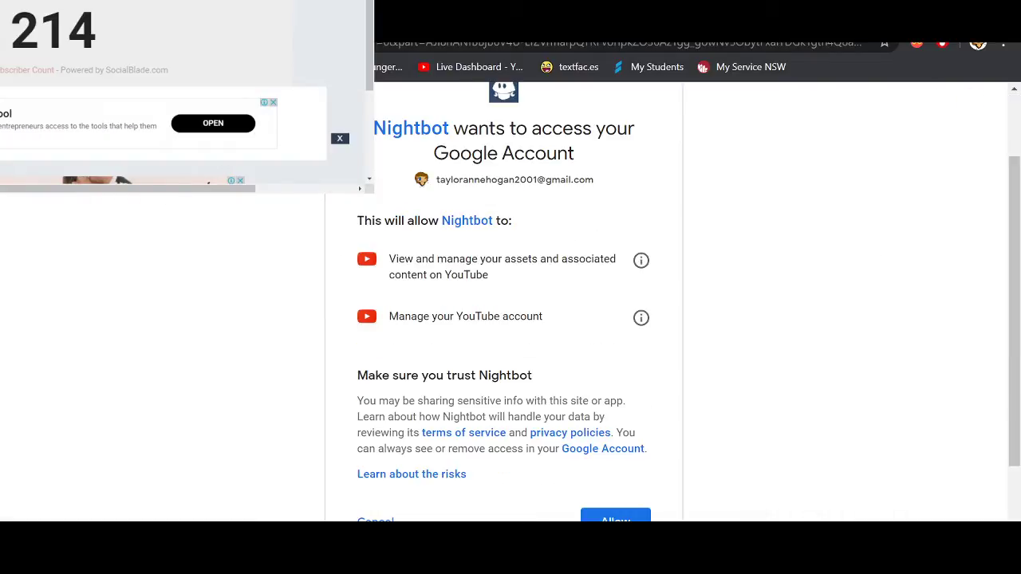
left_click(609, 430)
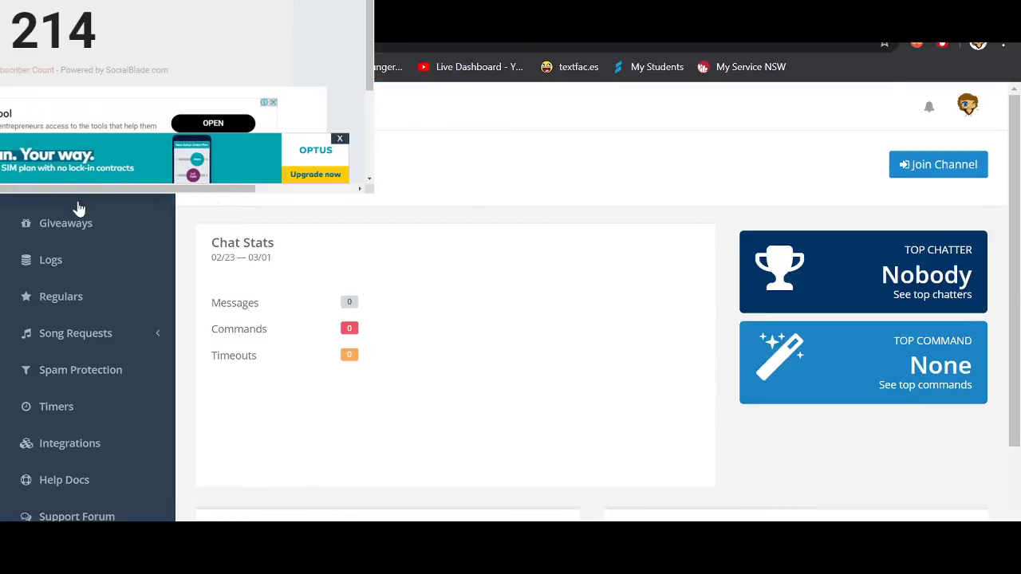
Step: Make Nightbot join the channel from the Nightbot dashboard
left_click(933, 169)
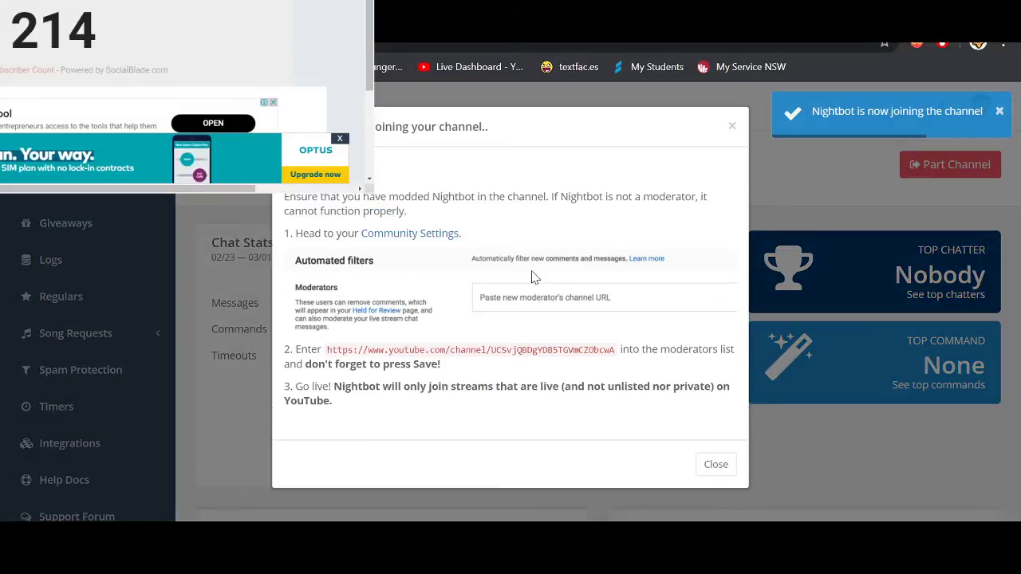
Step: Close the join instructions and copy the !beautiful command name from Nightbot's custom channel commands
left_click(732, 126)
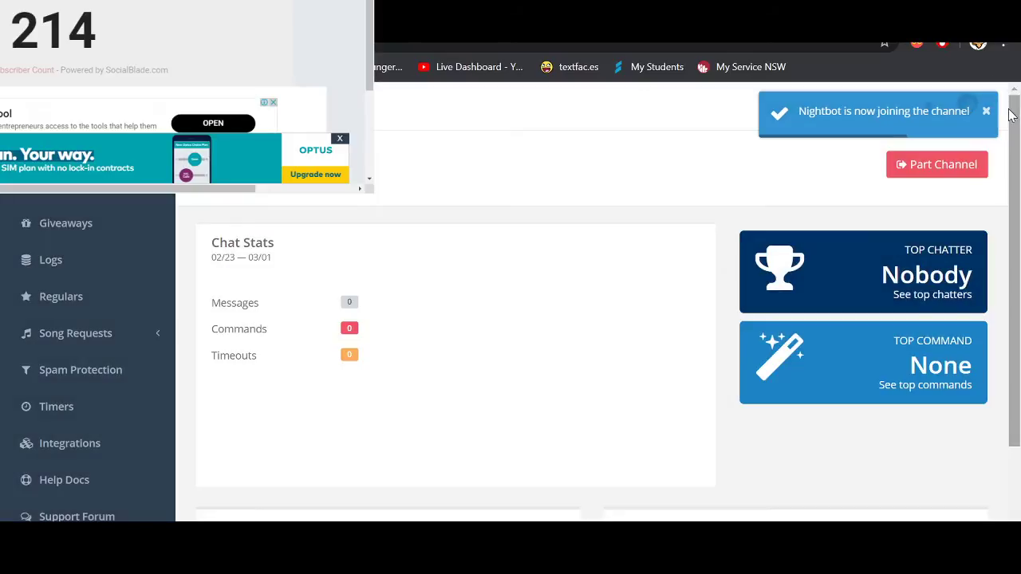
left_click(988, 113)
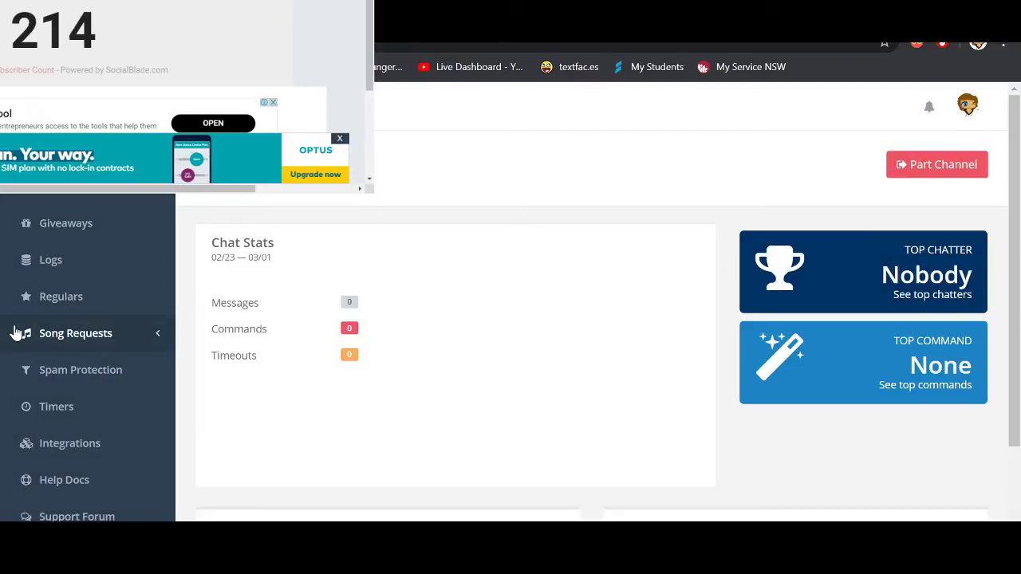
left_click(88, 216)
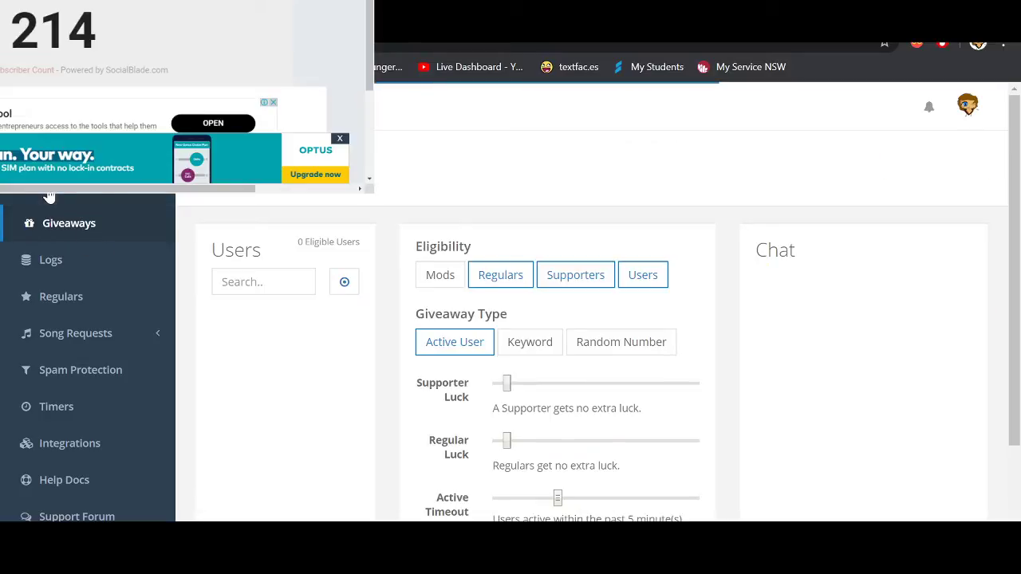
scroll(159, 211, "up", 1)
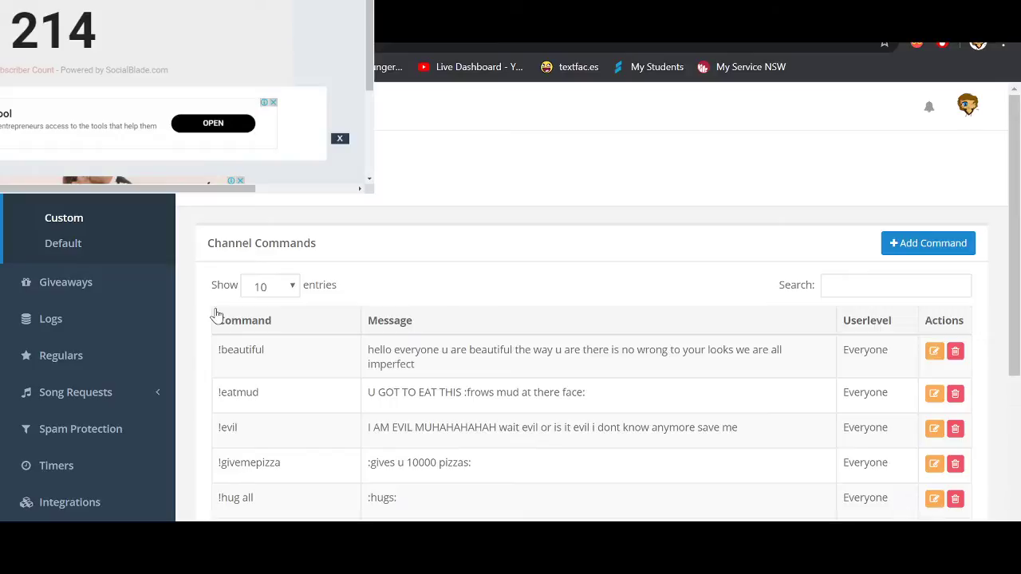
left_click_drag(220, 349, 285, 349)
right_click(260, 351)
left_click(292, 360)
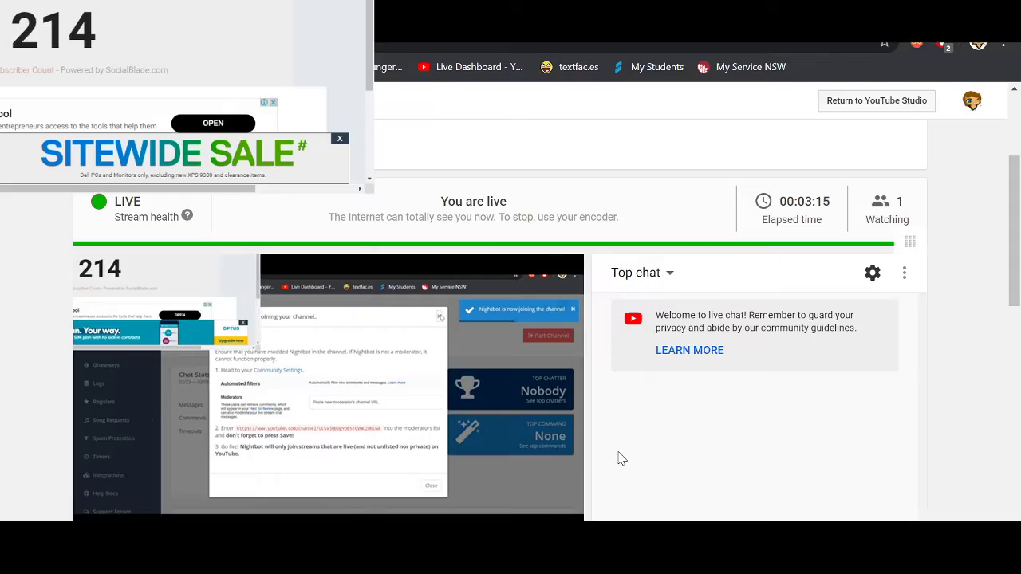
Step: Switch to the YouTube live dashboard and send !beautiful in the stream's chat
scroll(674, 426, "down", 3)
left_click(674, 398)
key("ctrl+v")
key("Return")
left_click(296, 424)
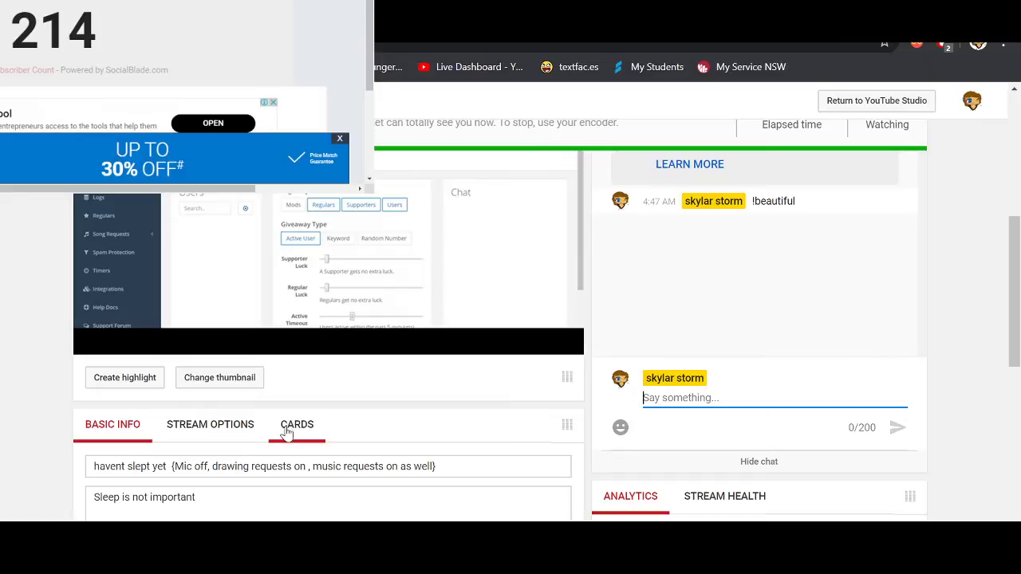
left_click(537, 386)
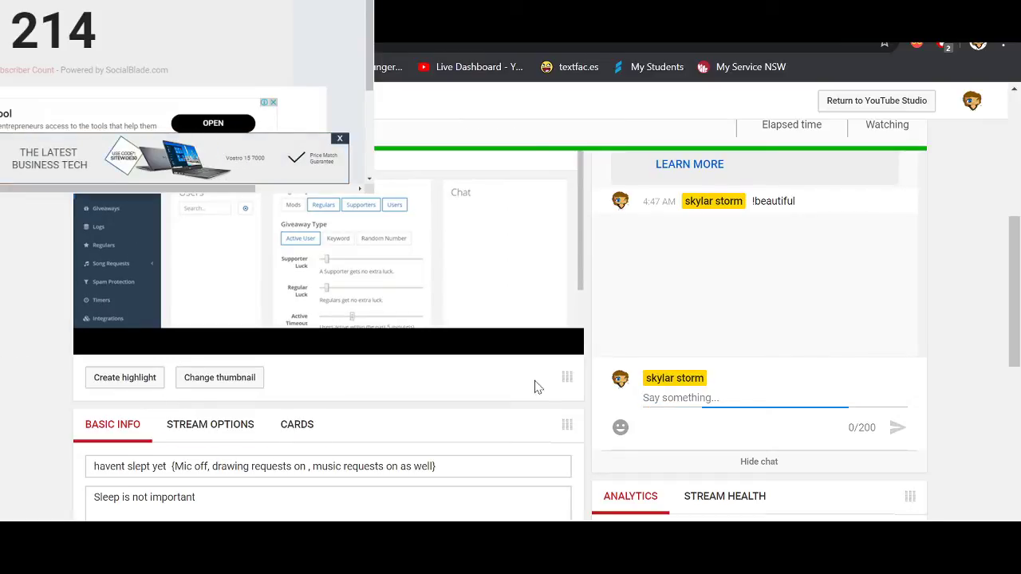
Step: Post the message "darn it its still not working" in the live chat
type("darn")
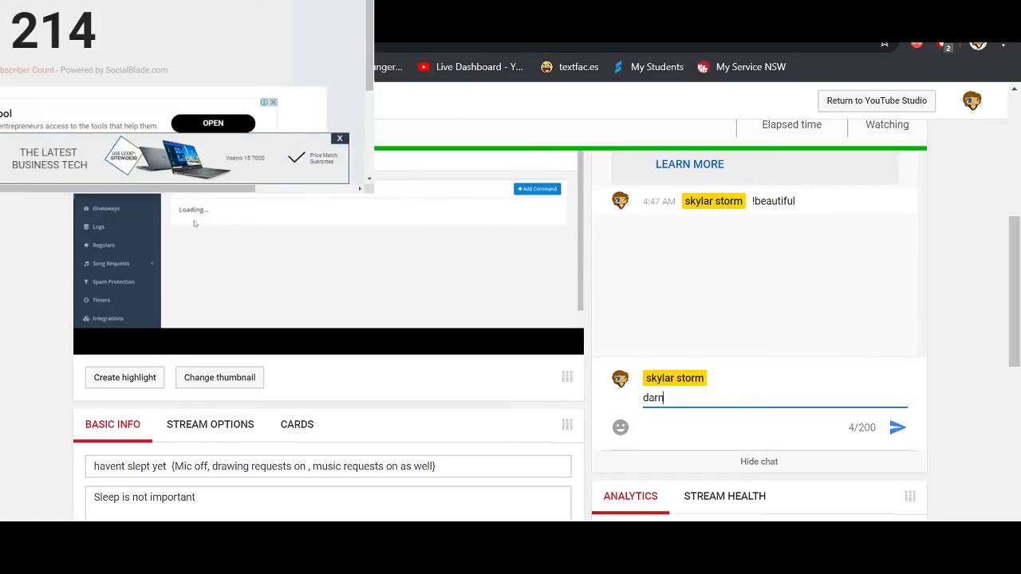
type(" t its")
type(" it its st")
type("ill")
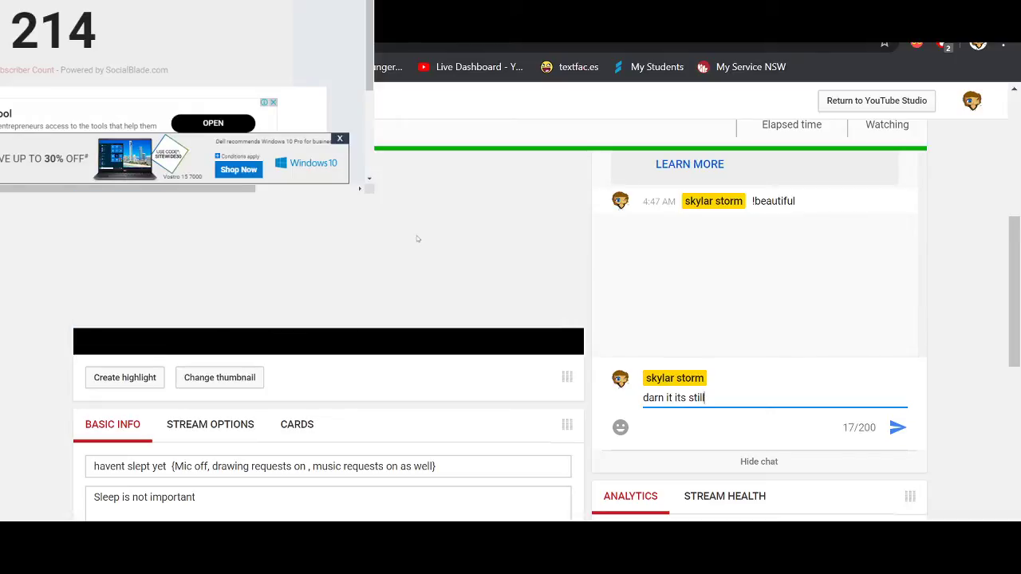
type(" not working")
key("Return")
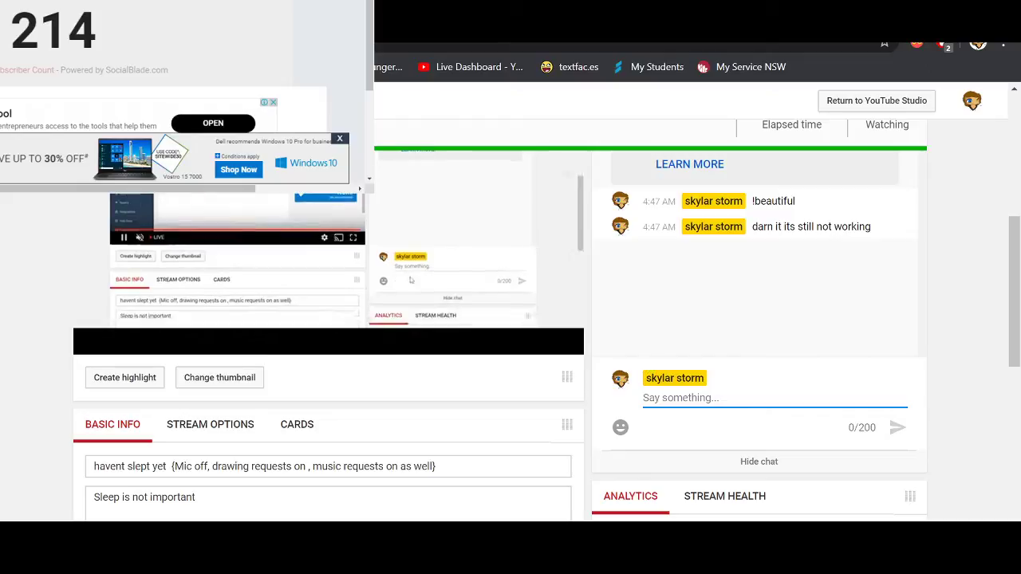
scroll(499, 348, "up", 2)
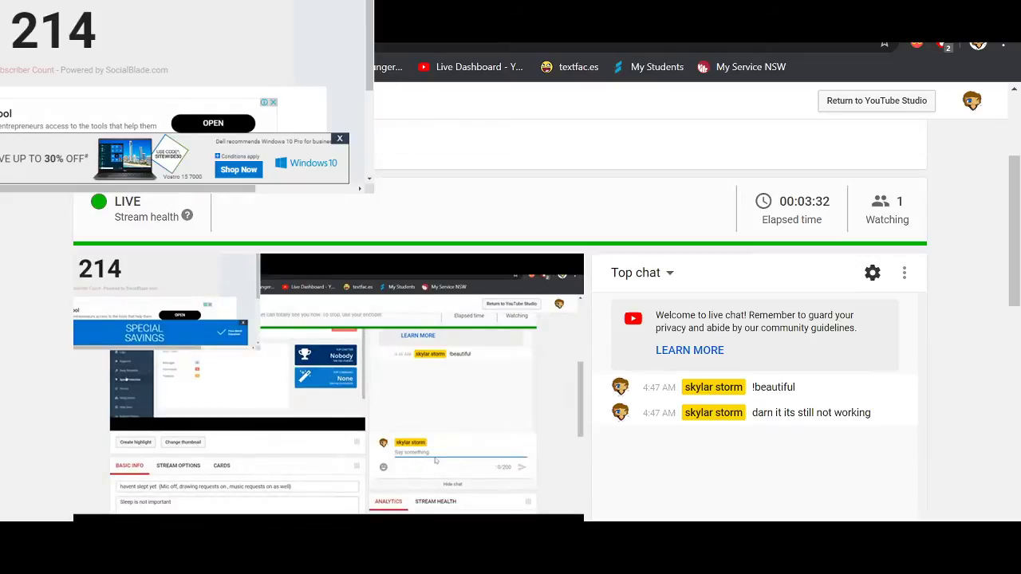
Step: Search the web for "nightbot does not work" and open the NightDev thread "Nightbot not responding to commands"
key("ctrl+Tab")
key("ctrl+t")
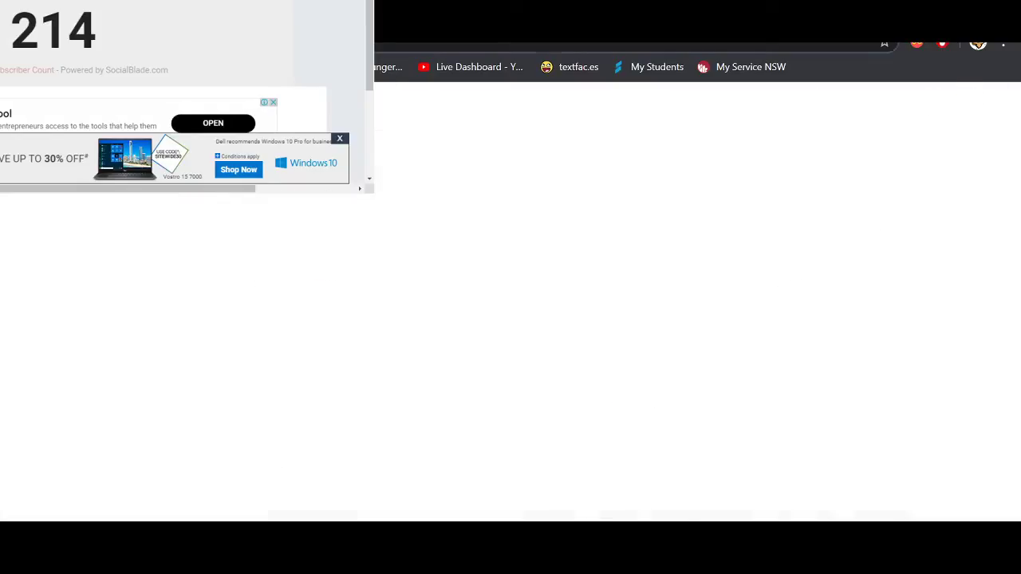
type("nig")
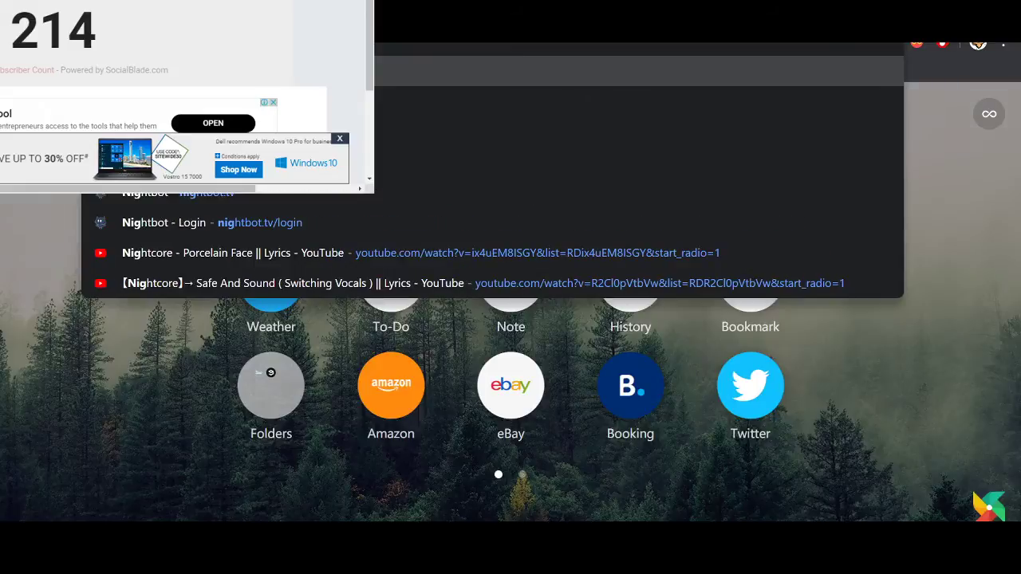
type("htbot d")
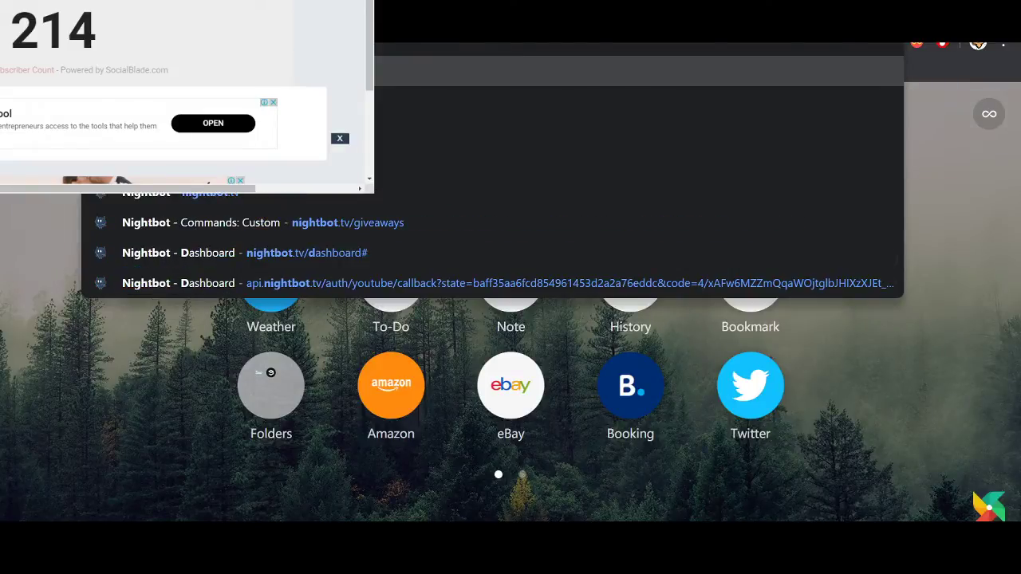
type("oes not work")
key("Return")
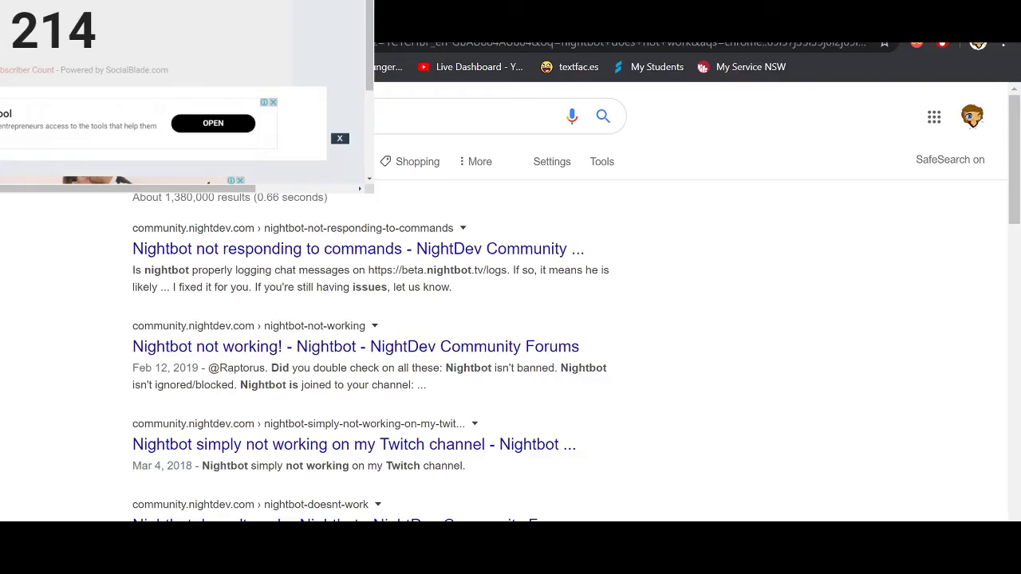
left_click(274, 254)
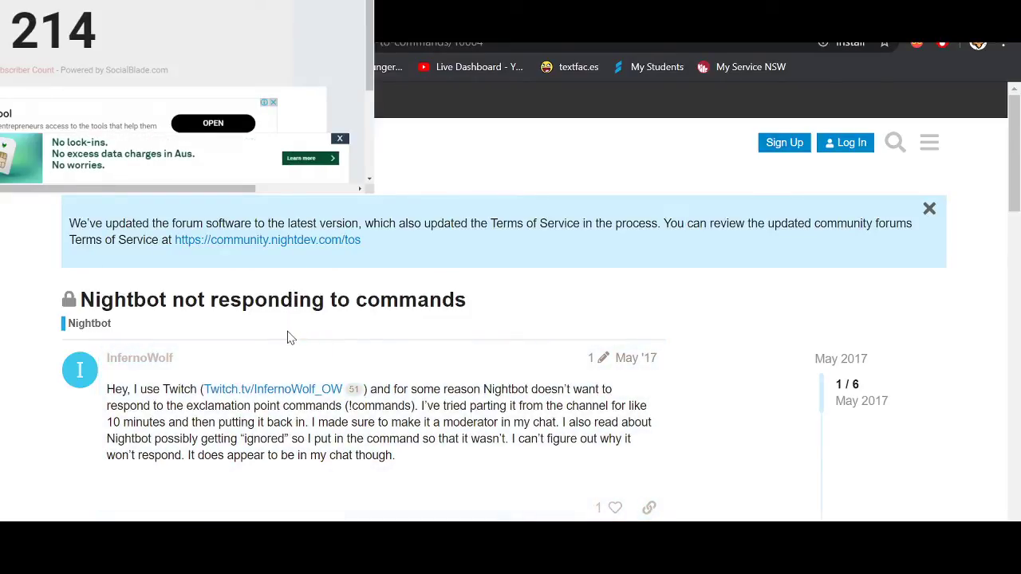
scroll(289, 339, "down", 5)
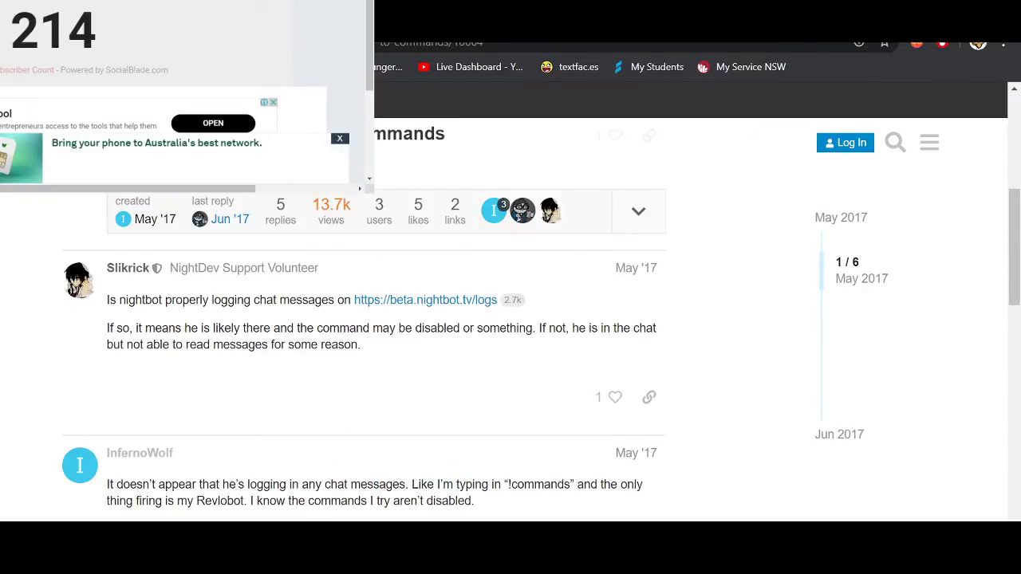
left_click(399, 308)
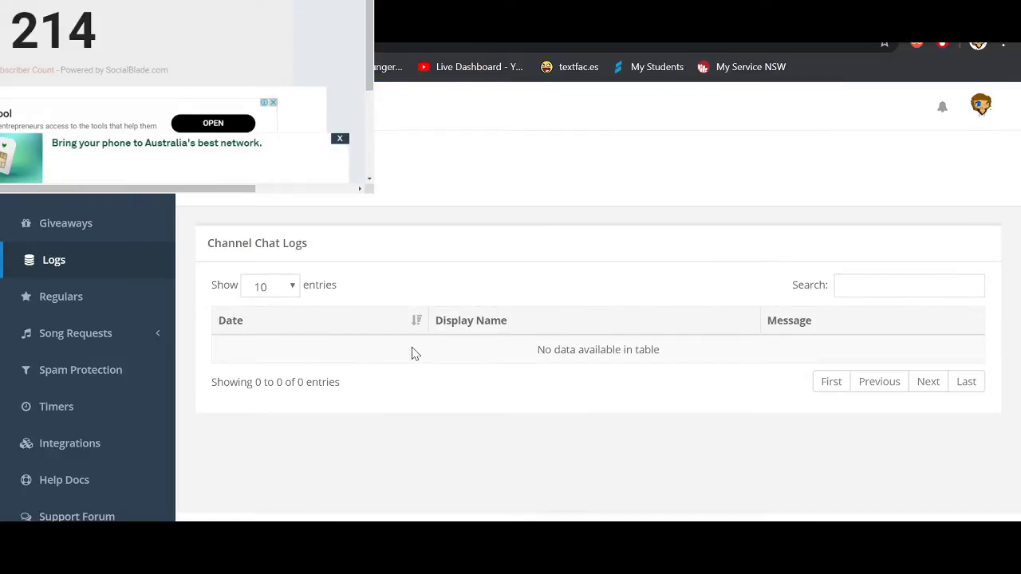
left_click(293, 287)
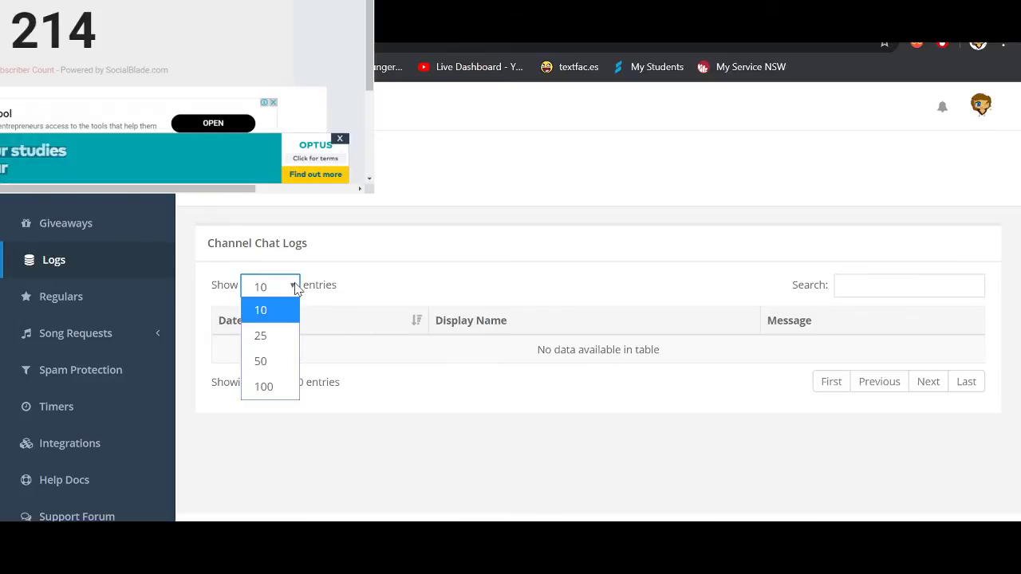
left_click(267, 386)
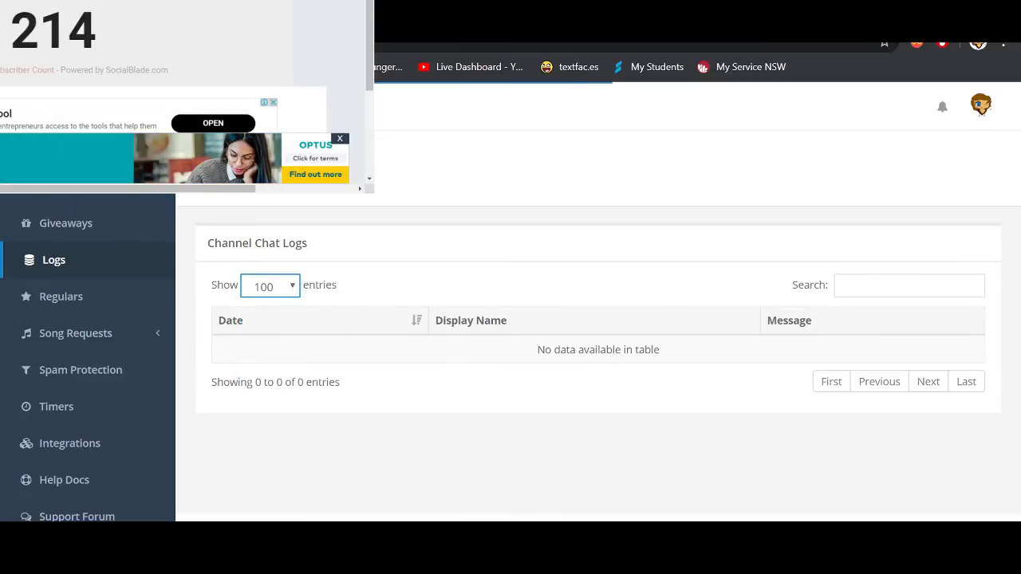
Step: Return to the "Nightbot not responding to commands" thread and read its replies through to the end
key("ctrl+Tab")
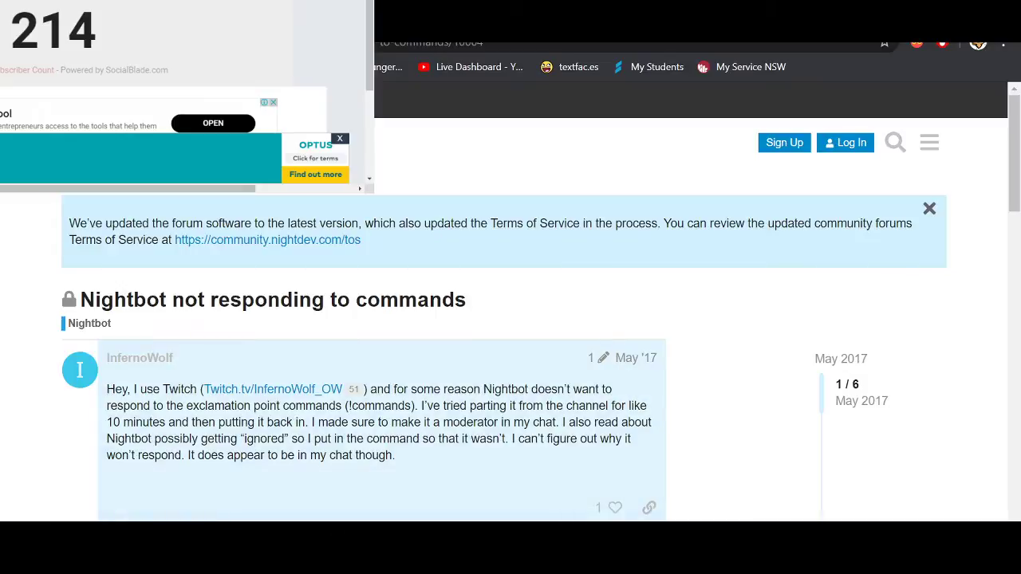
scroll(293, 297, "down", 2)
scroll(292, 296, "down", 2)
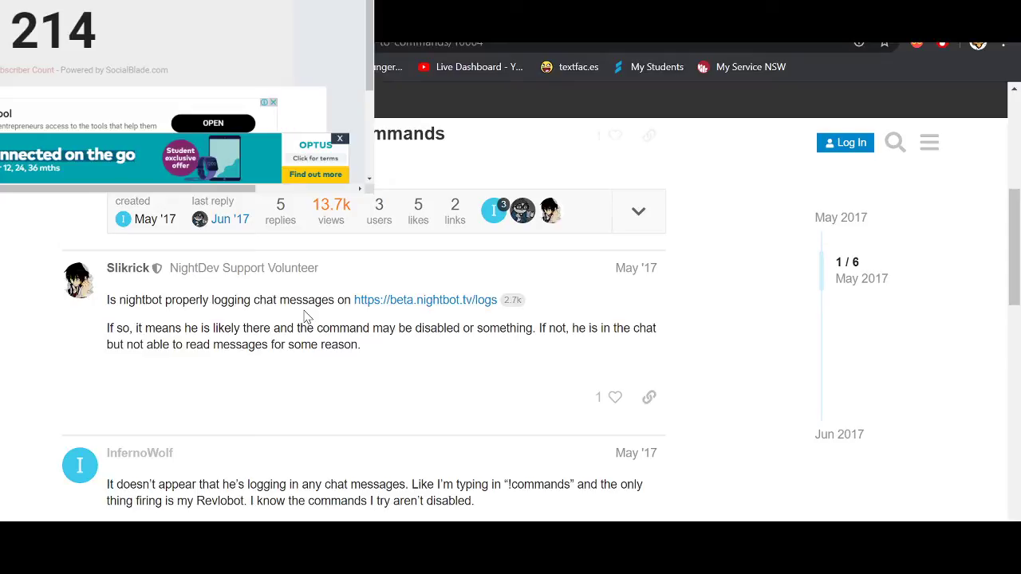
scroll(319, 340, "down", 2)
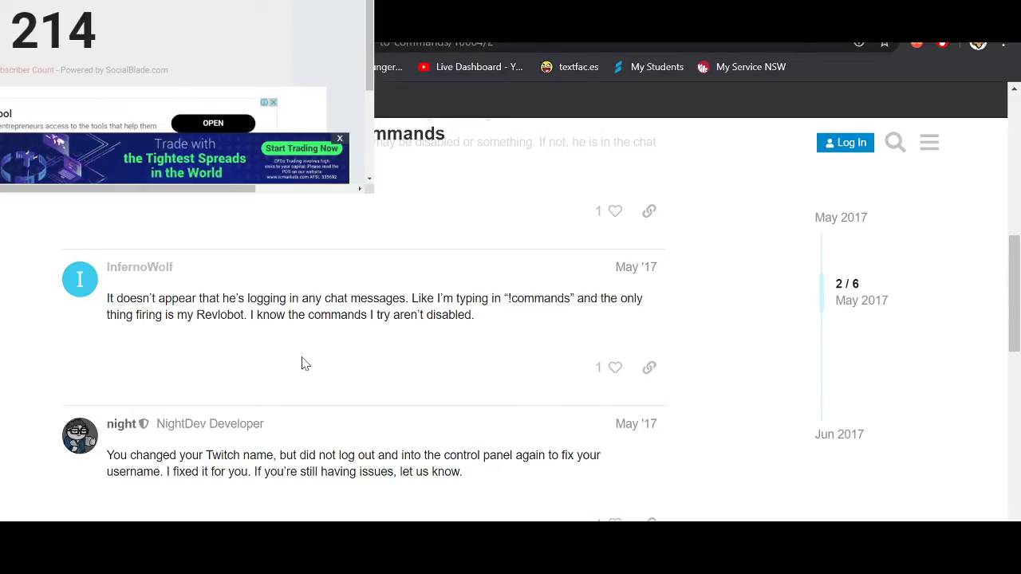
scroll(302, 367, "down", 5)
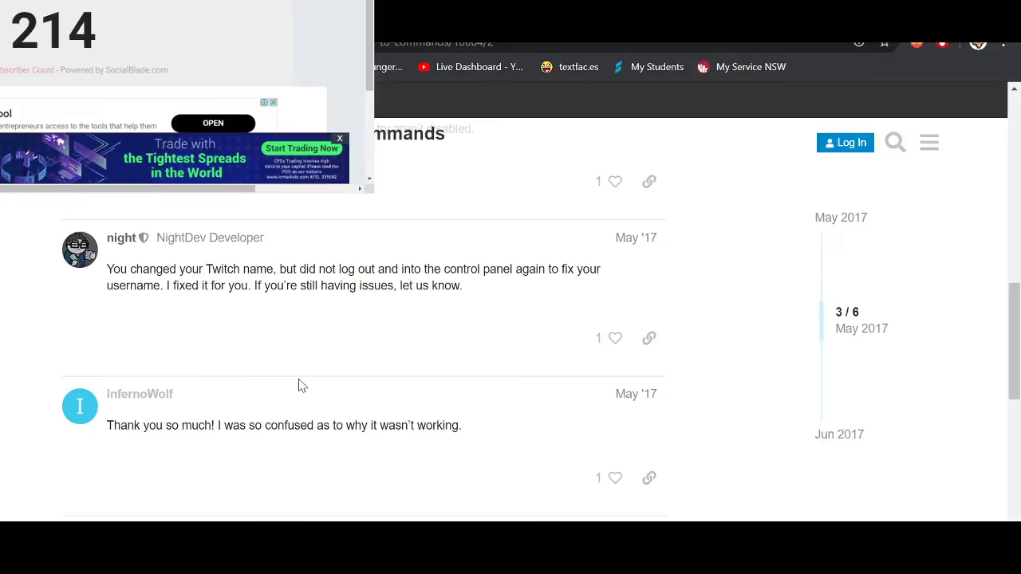
scroll(299, 385, "down", 2)
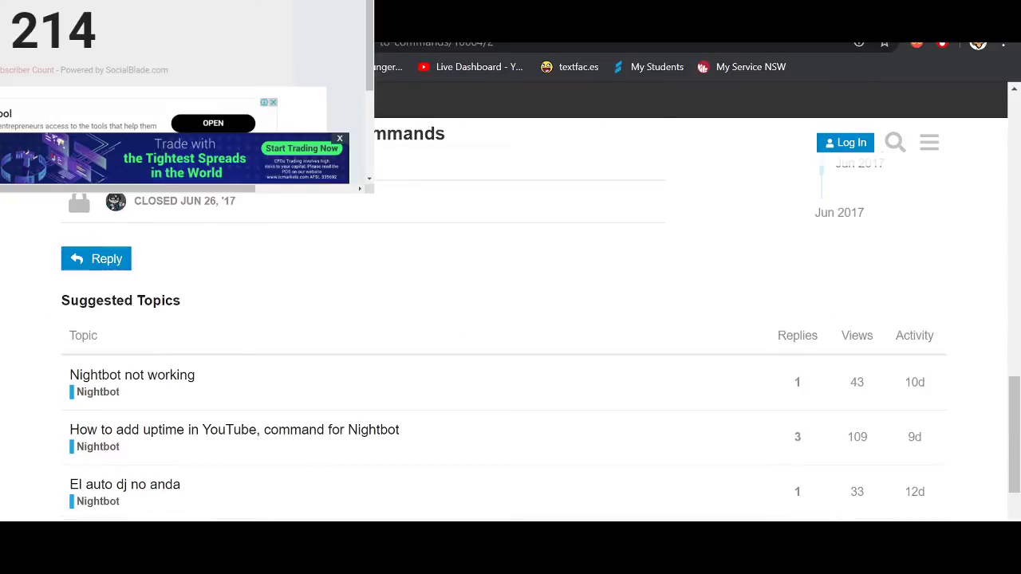
Step: Turn on the Ad-Blocker extension on its details page and look through its site access settings
key("ctrl+Tab")
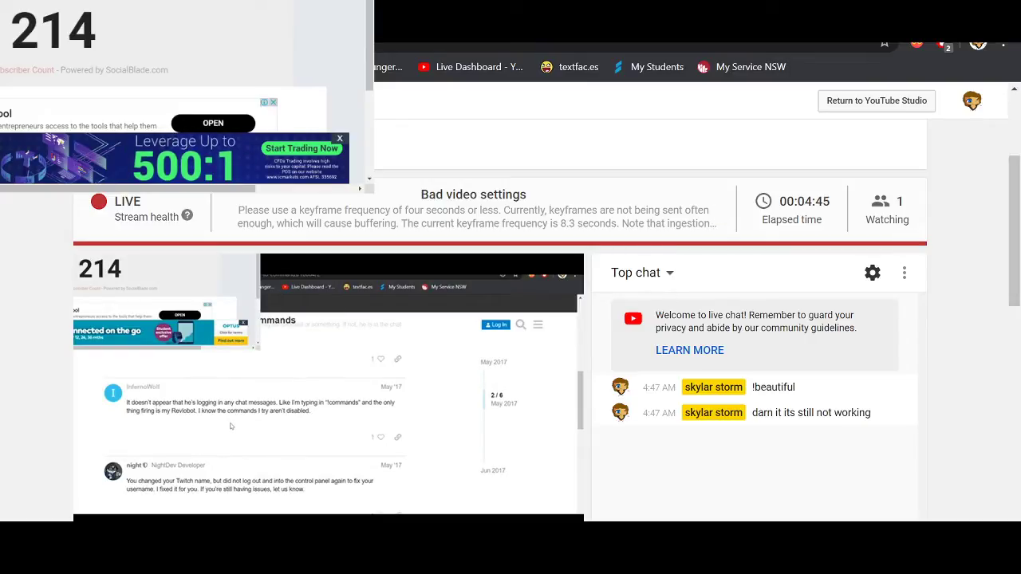
left_click(490, 16)
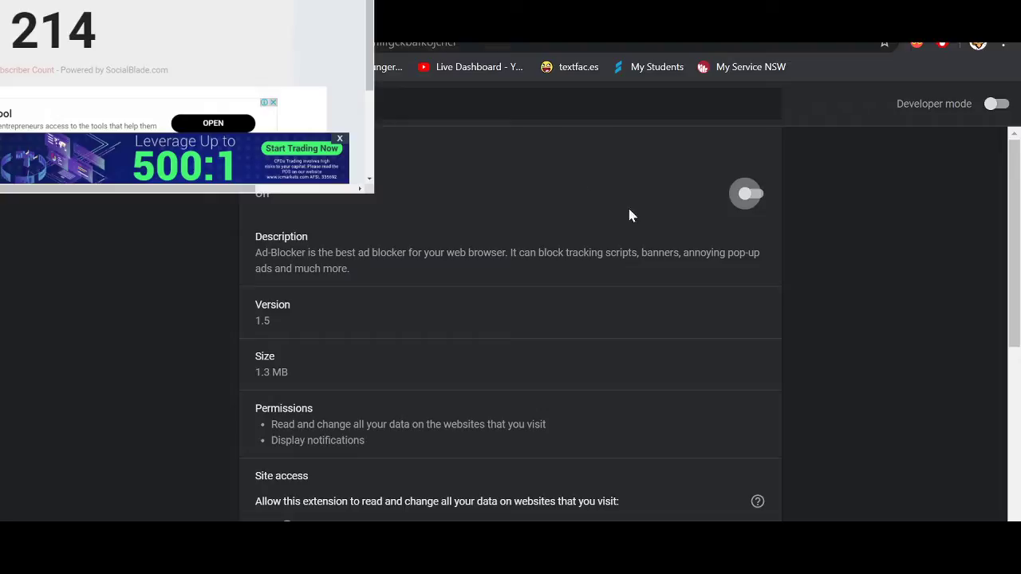
left_click(747, 195)
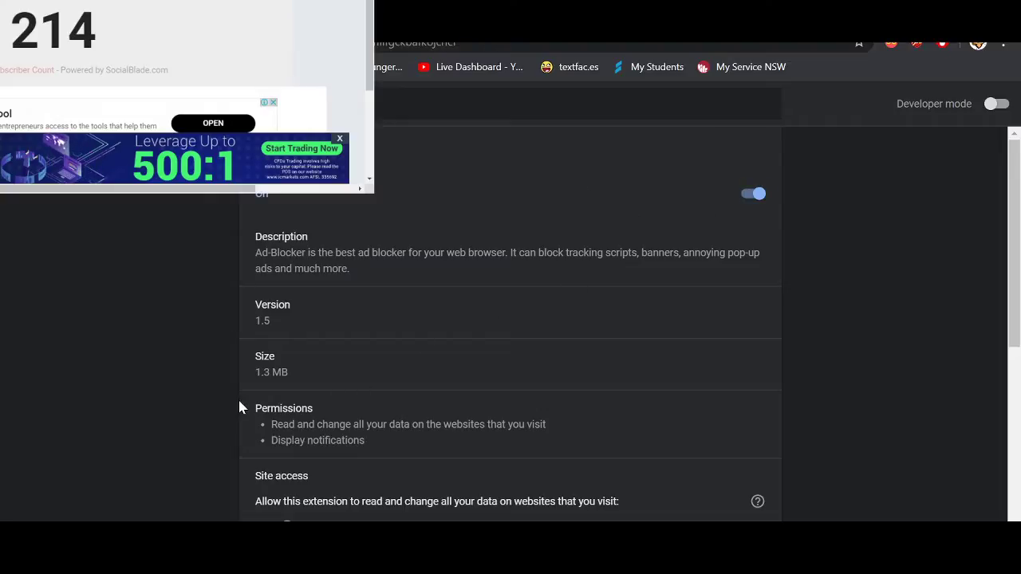
scroll(404, 459, "down", 4)
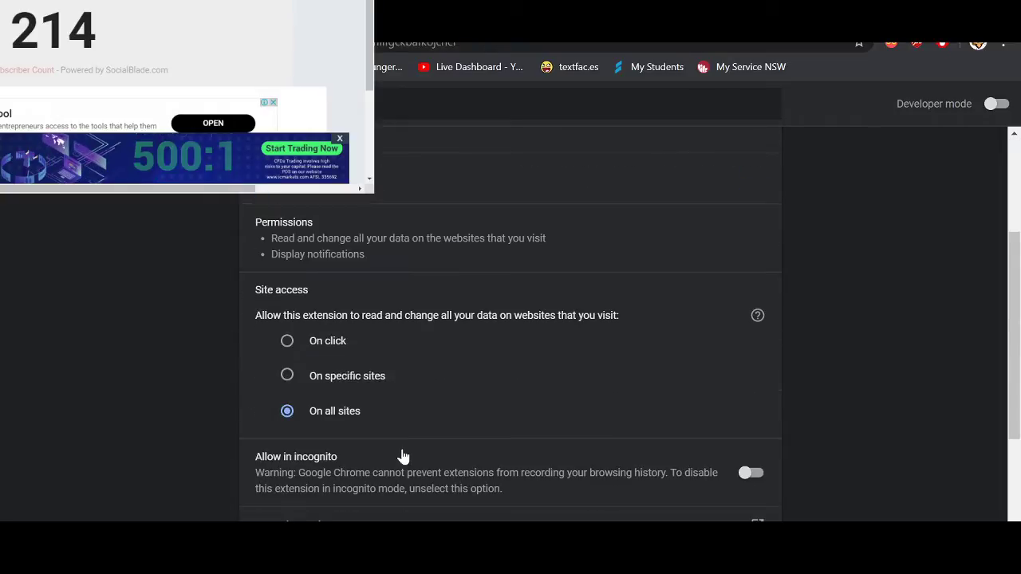
scroll(406, 425, "down", 3)
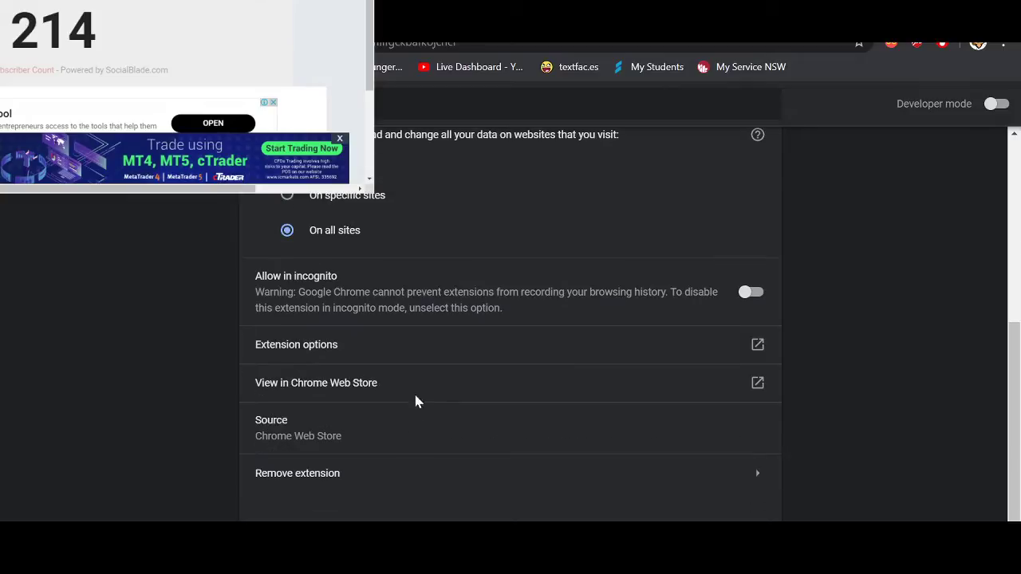
Step: Return to the Nightbot dashboard and check the chat stats and the list of top commands
left_click(558, 15)
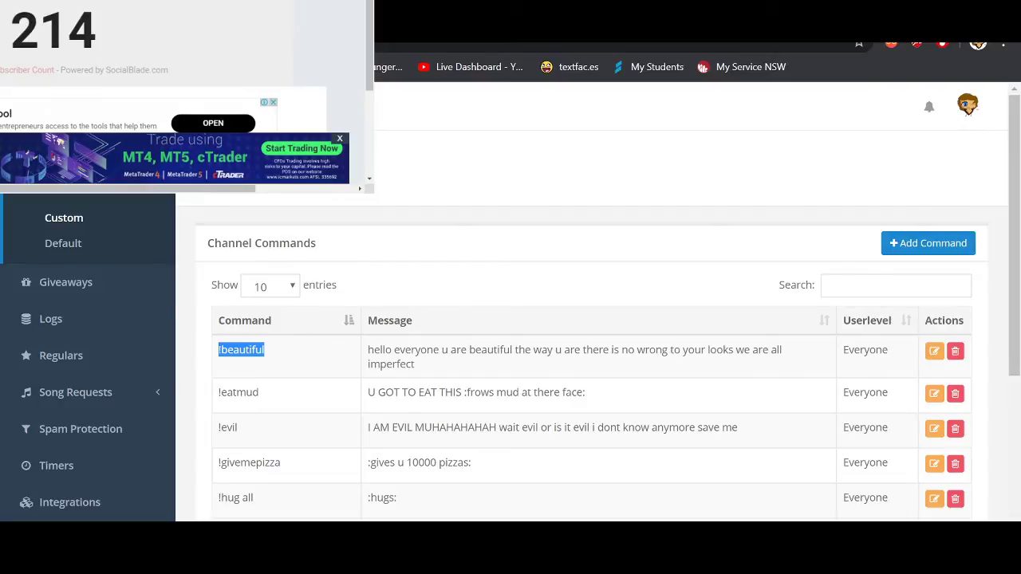
left_click(67, 149)
left_click(929, 169)
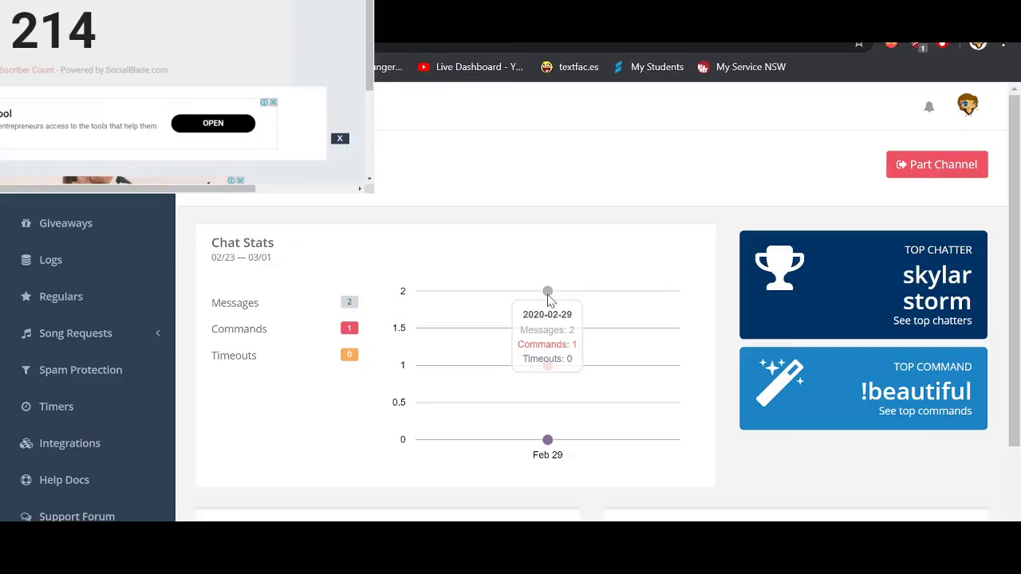
left_click(904, 407)
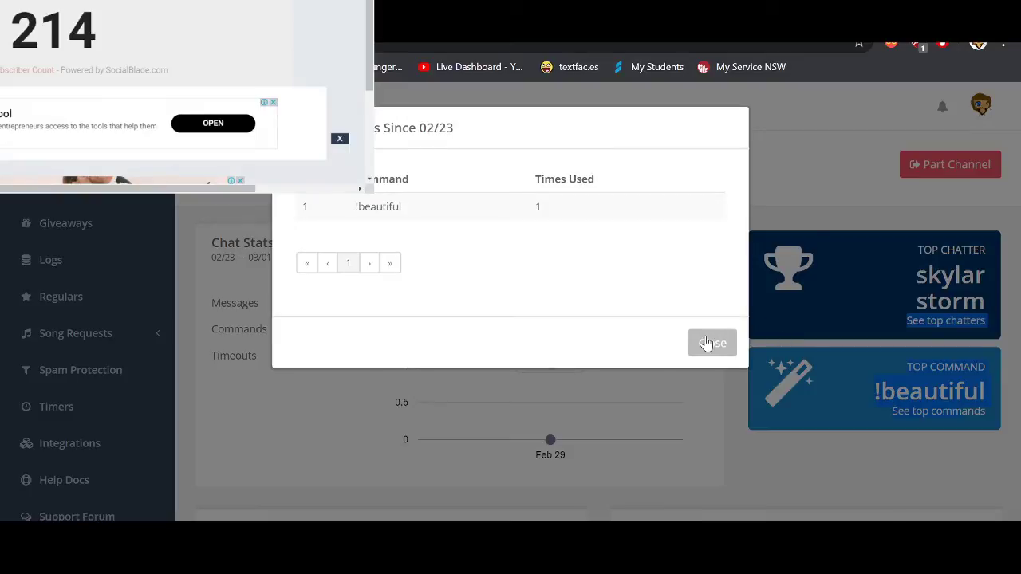
left_click(721, 349)
left_click(931, 390)
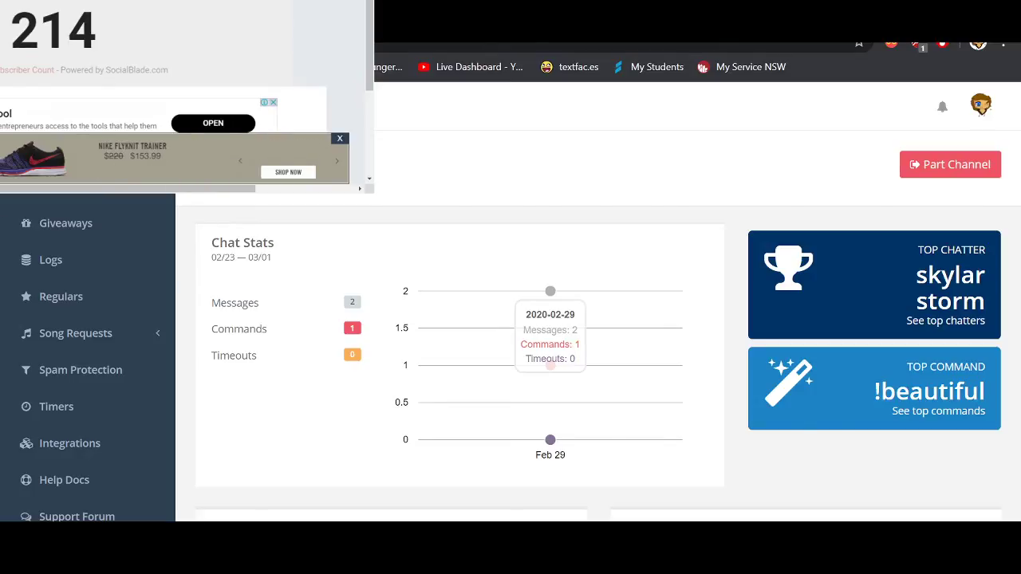
Step: Go back to the YouTube live dashboard and check the stream's chat for a reply to !beautiful
key("ctrl+Tab")
scroll(162, 375, "down", 3)
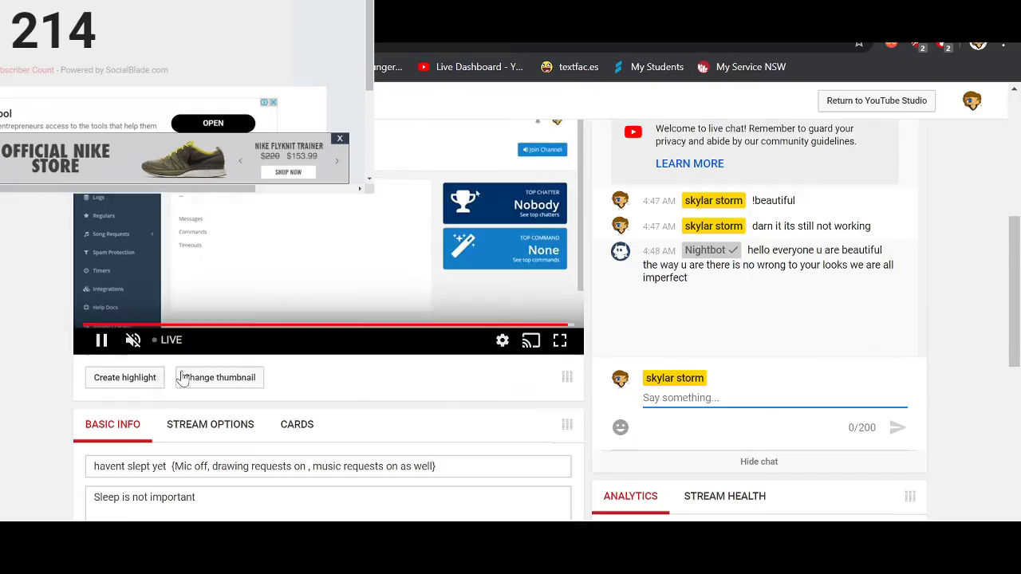
Step: Post the message "oh finally u work" in the stream's live chat
type("oh fl")
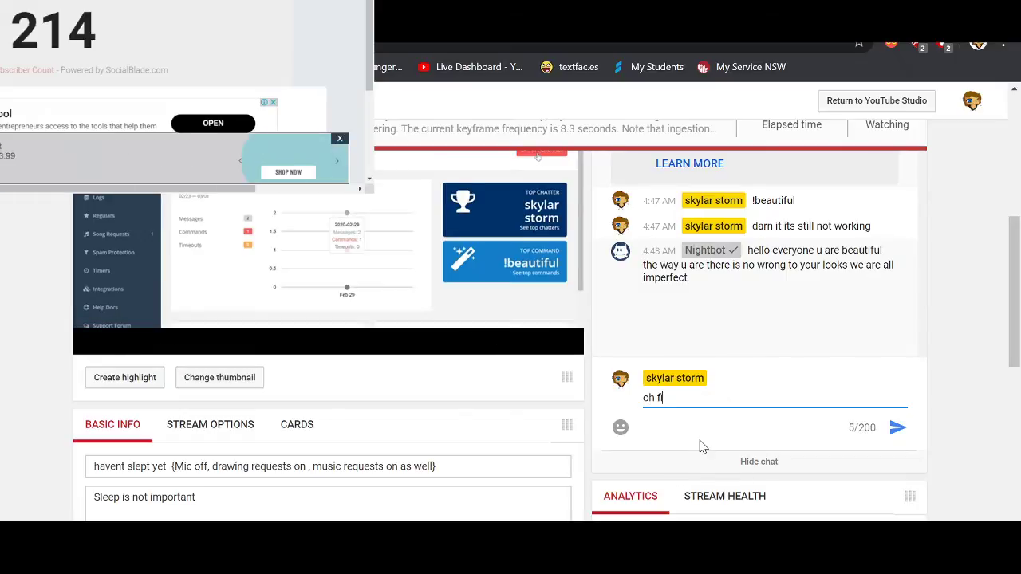
key("BackSpace")
type("inally u wok")
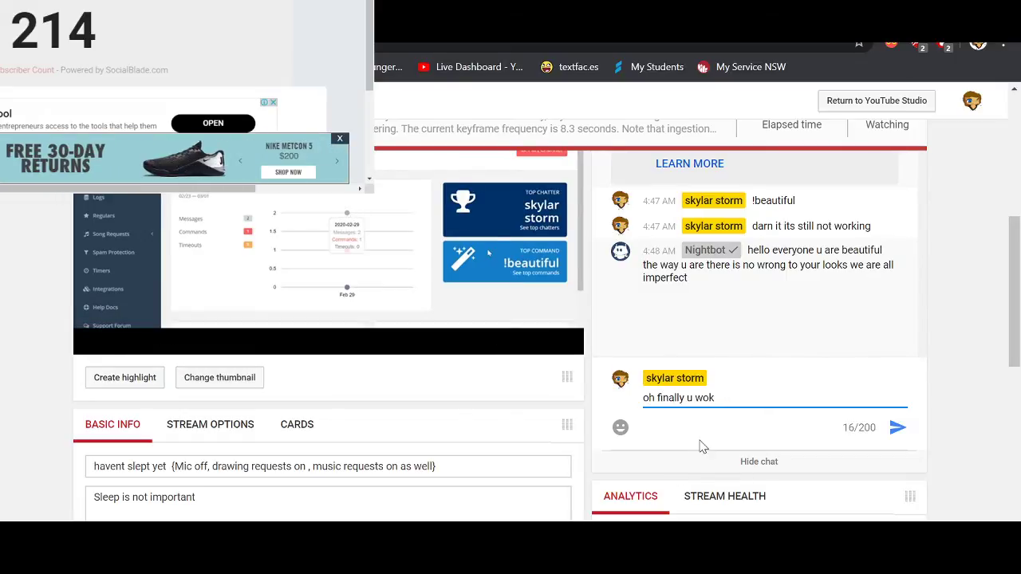
key("BackSpace")
type("rk")
key("Return")
Step: Return to the Nightbot dashboard, reload it and open the AutoDJ page for song requests
left_click(207, 16)
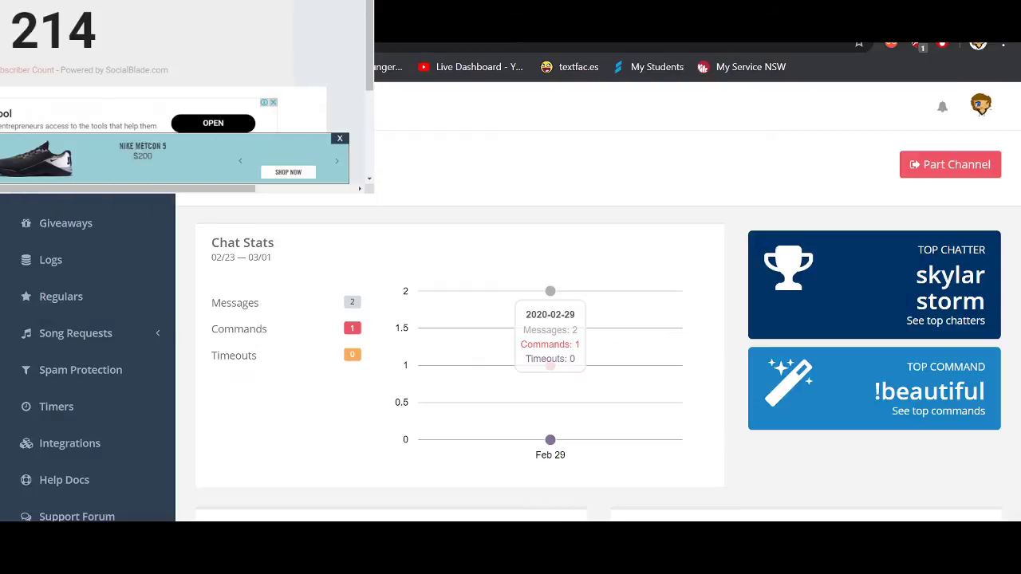
left_click(66, 43)
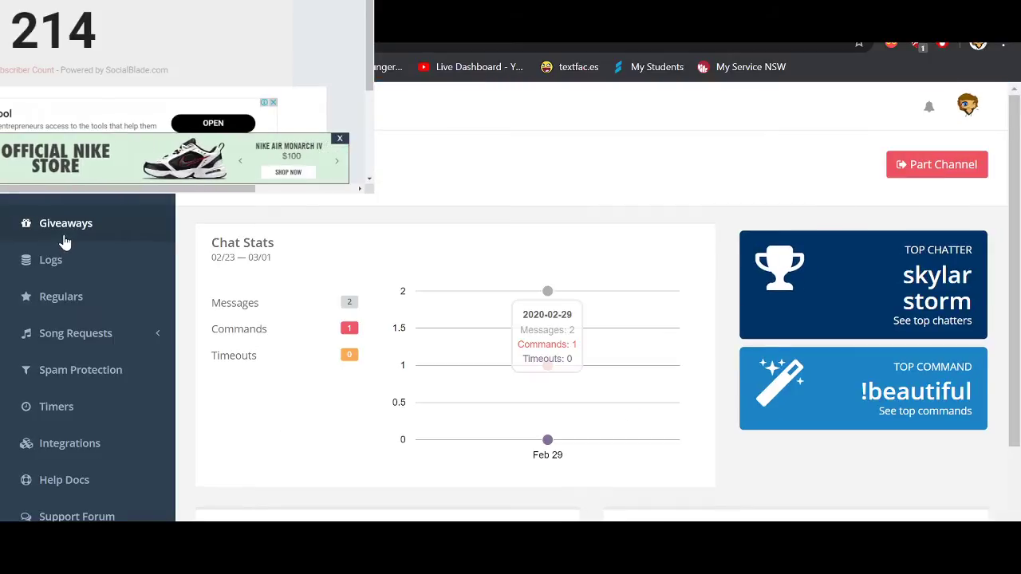
left_click(70, 334)
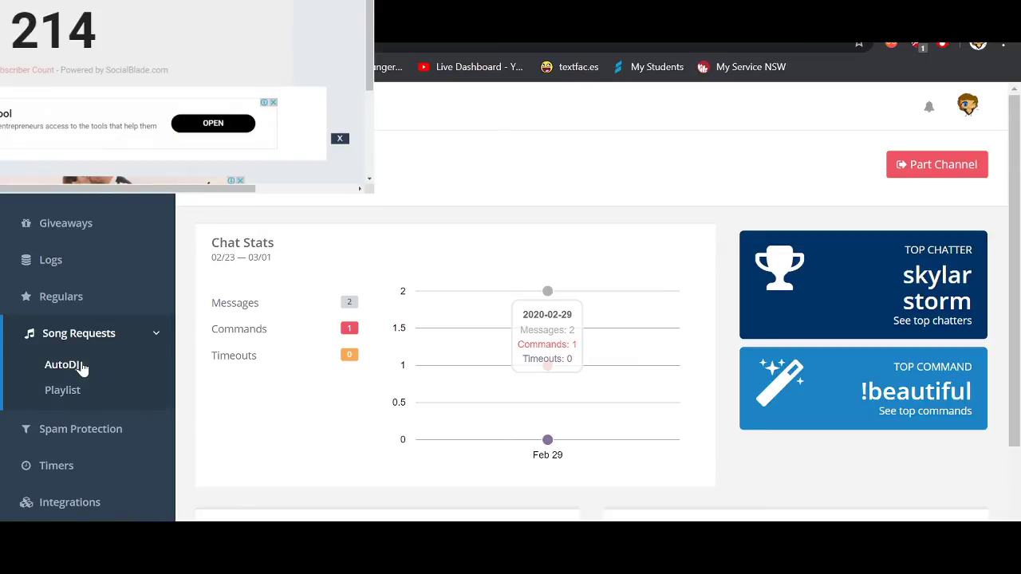
left_click(81, 366)
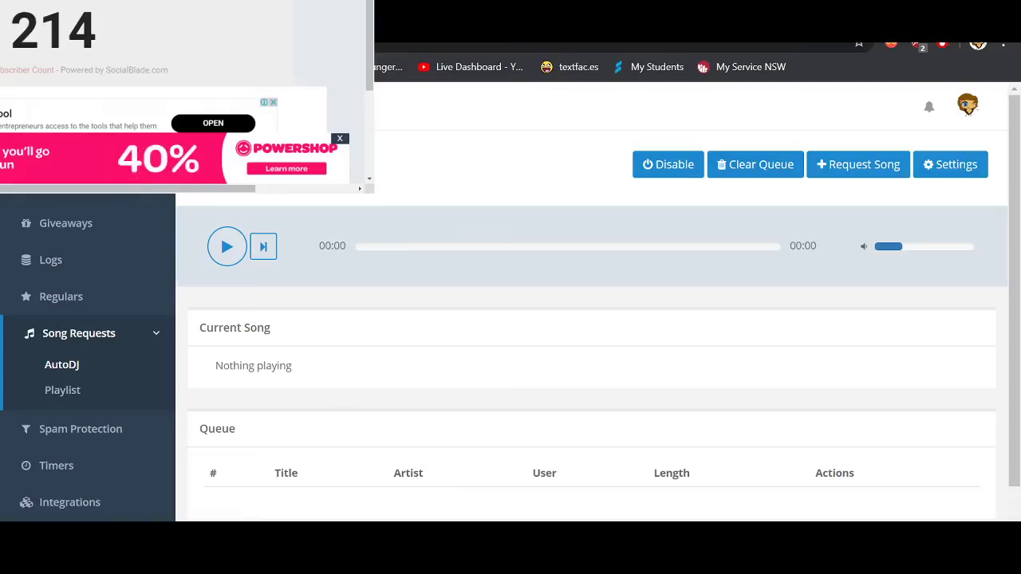
Step: Look through Nightbot's default command settings from !commands to !winner, and return to the AutoDJ page
left_click(88, 203)
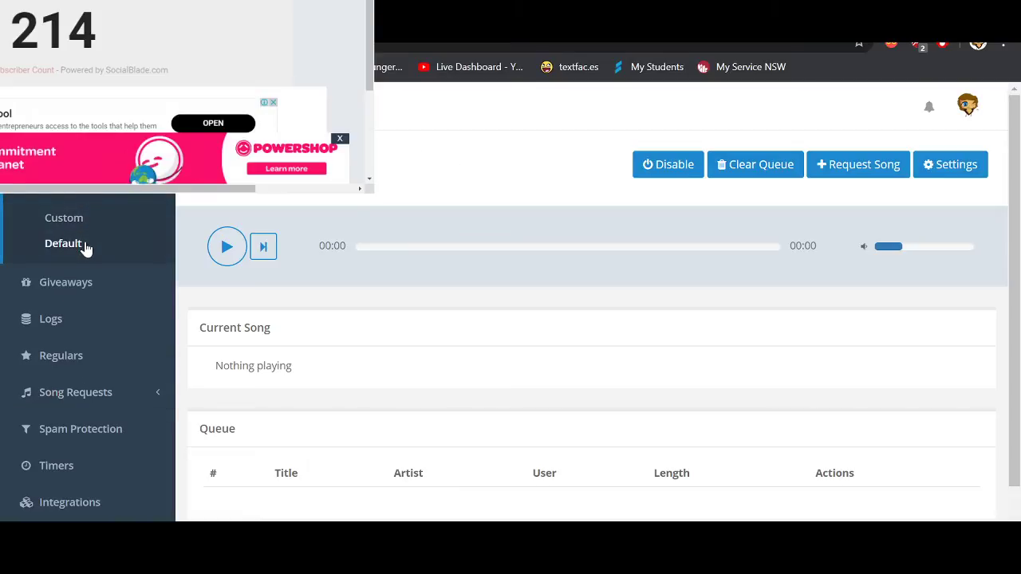
left_click(84, 246)
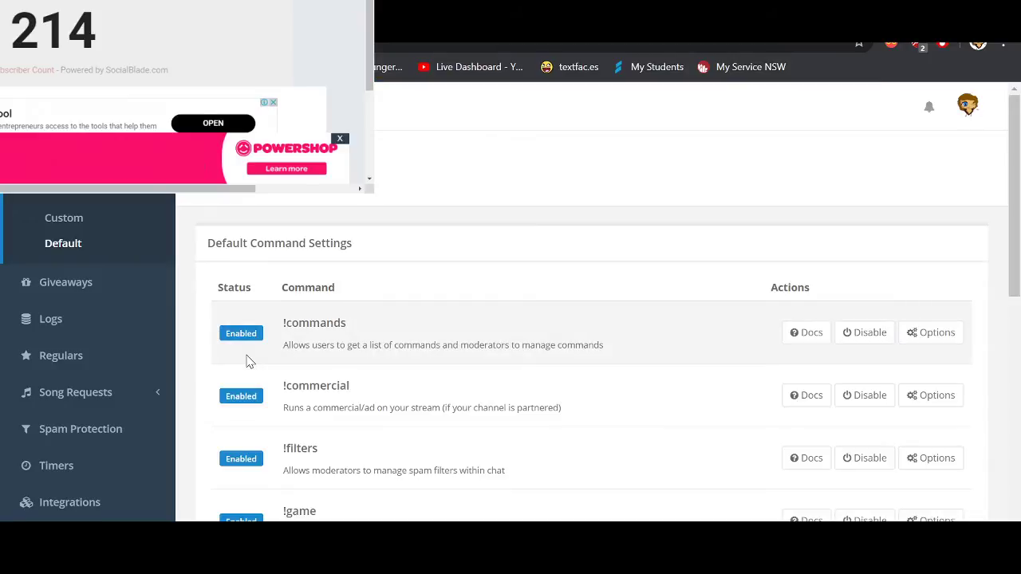
scroll(247, 360, "down", 3)
scroll(248, 361, "down", 3)
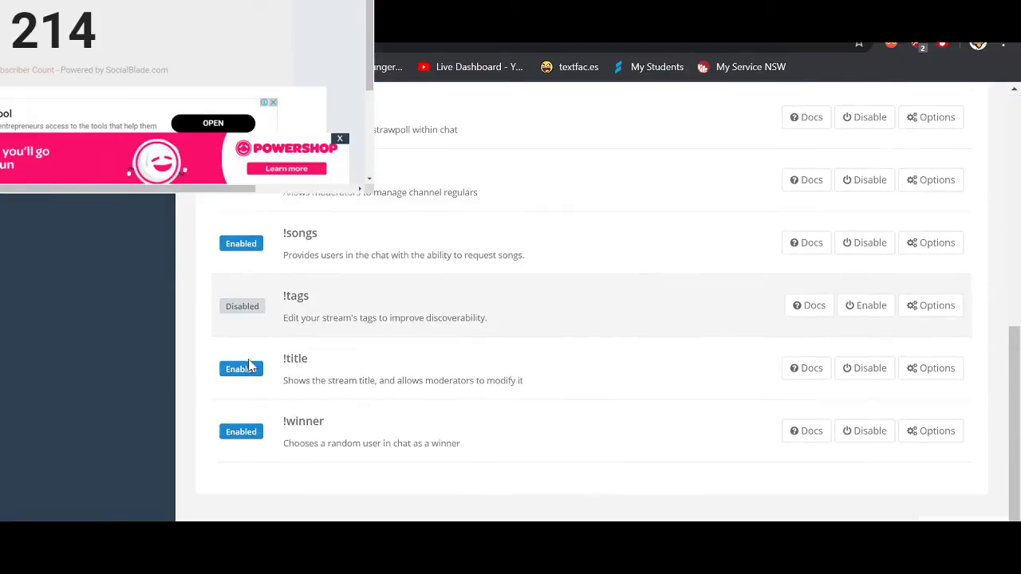
scroll(279, 387, "up", 2)
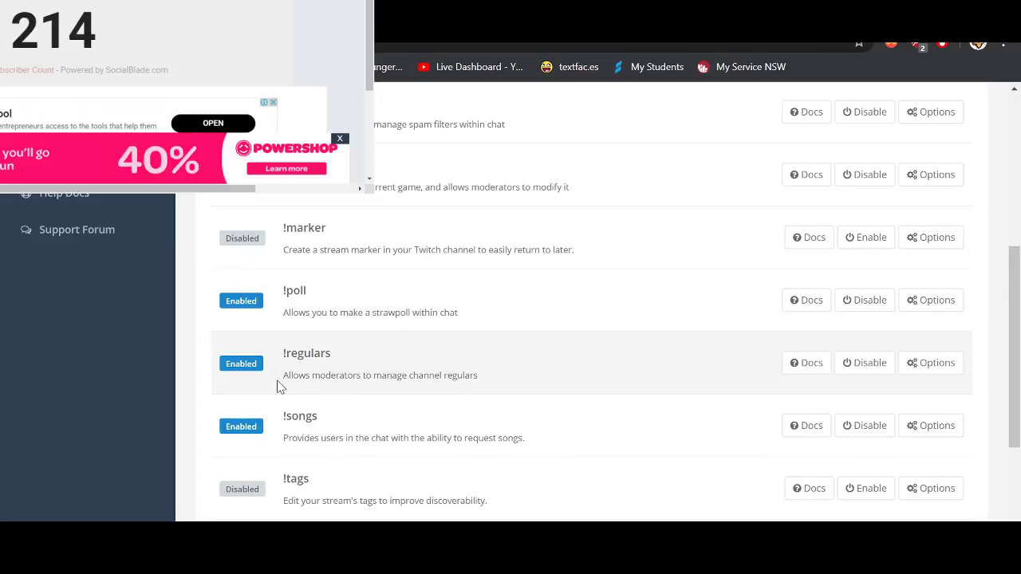
scroll(279, 387, "up", 2)
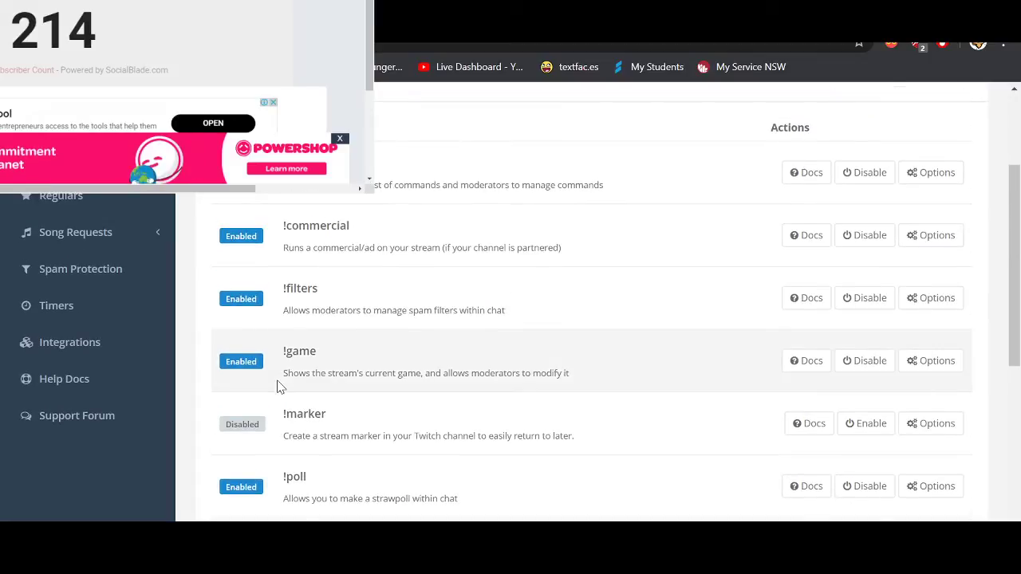
scroll(279, 387, "down", 2)
scroll(287, 392, "down", 3)
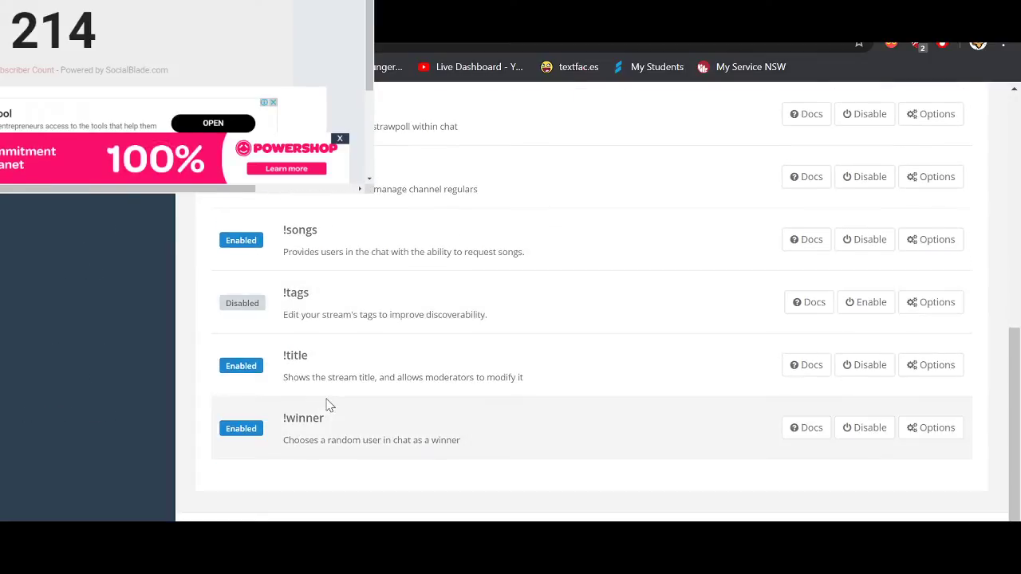
scroll(486, 397, "up", 5)
scroll(487, 397, "up", 1)
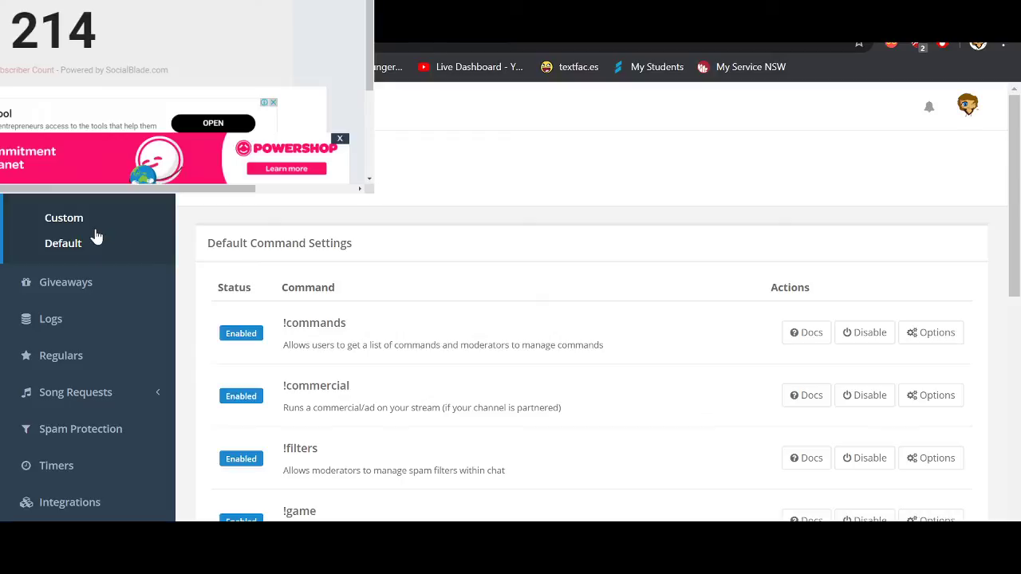
left_click(90, 396)
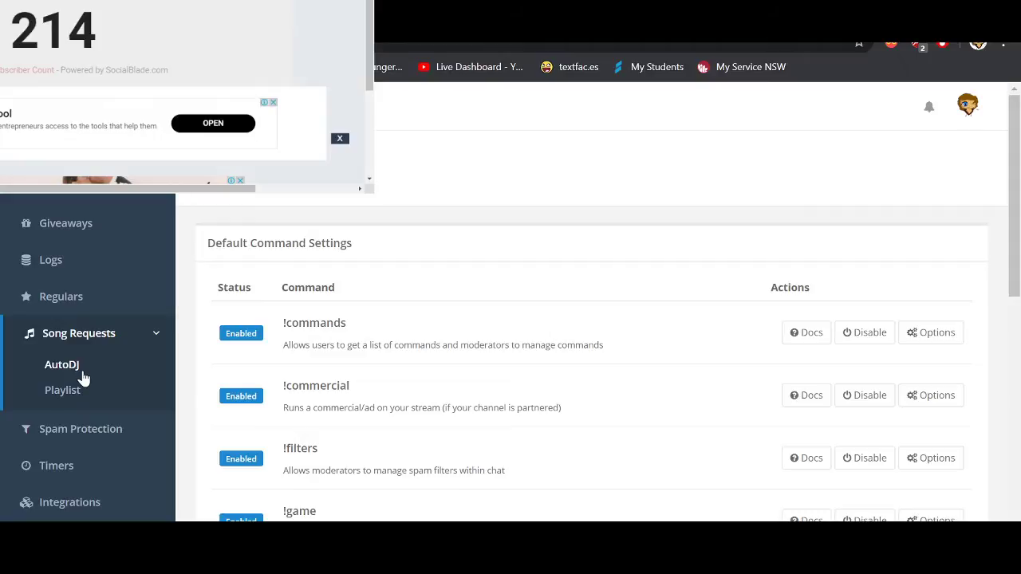
left_click(81, 371)
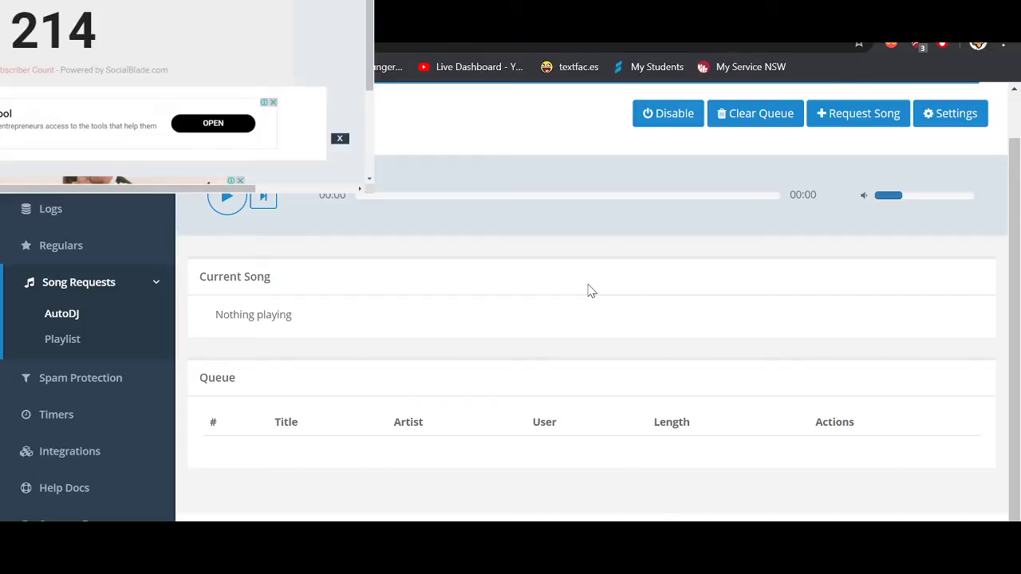
Step: Request a song from Nightbot by posting "!sr beautiful heathers" in the YouTube stream's chat
key("ctrl+Tab")
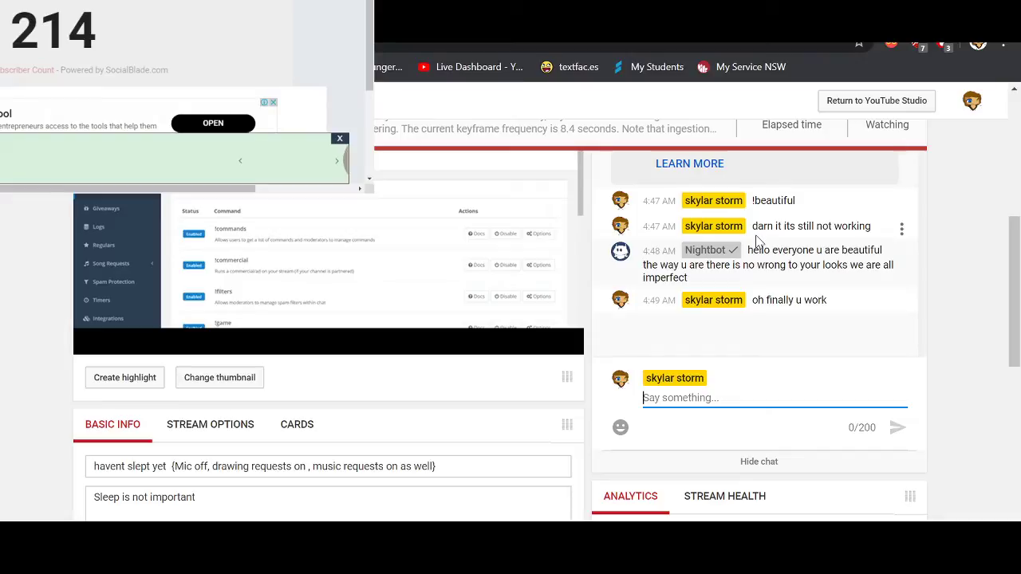
type("!sr !beautiful")
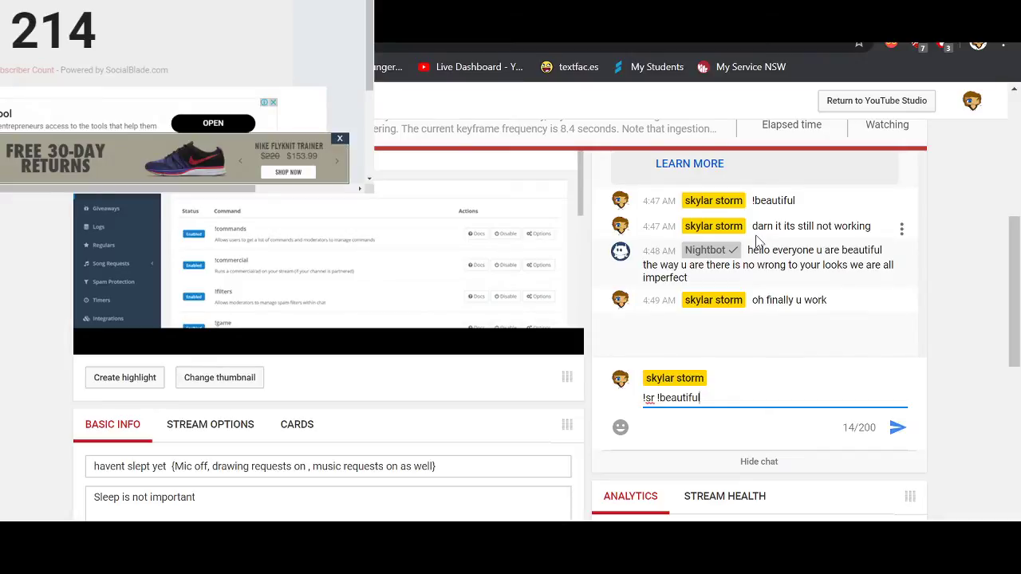
key("ctrl+Left")
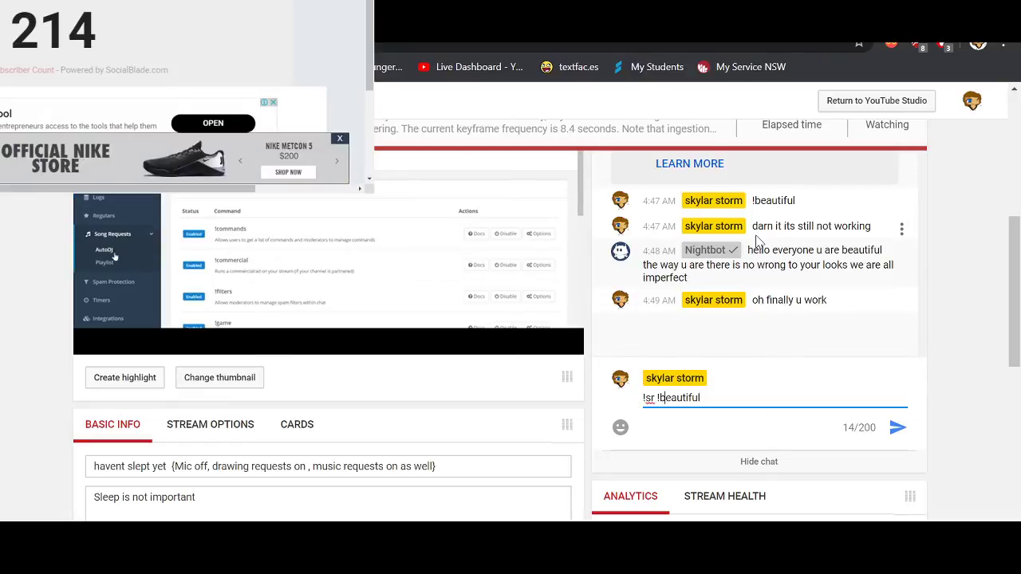
key("BackSpace")
key("End")
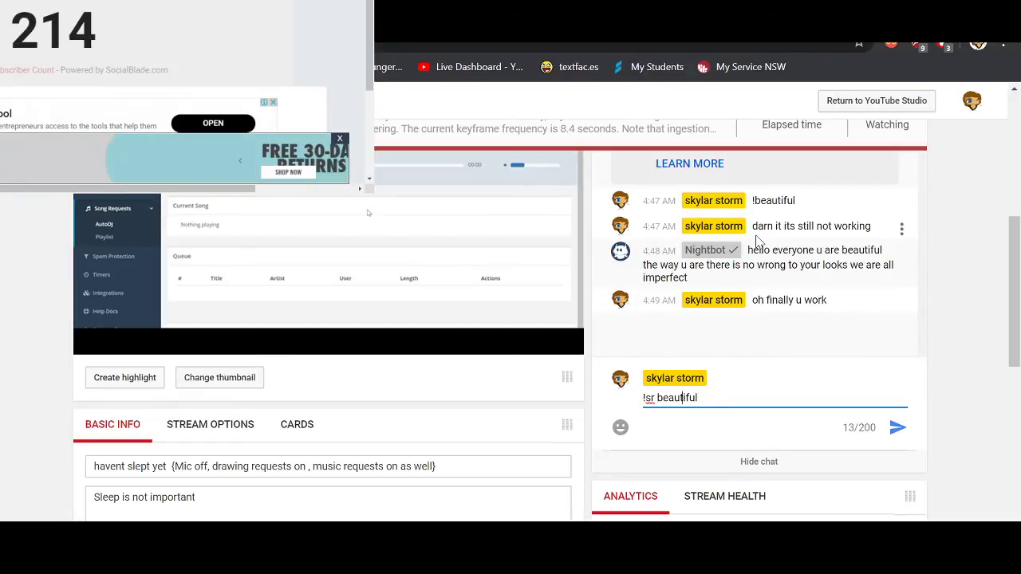
type("heathers")
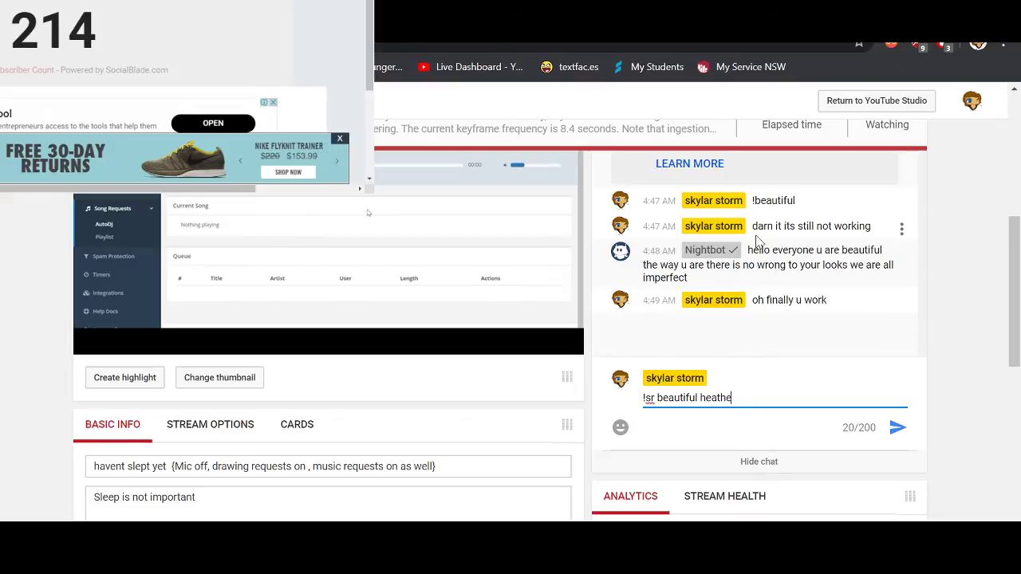
key("Return")
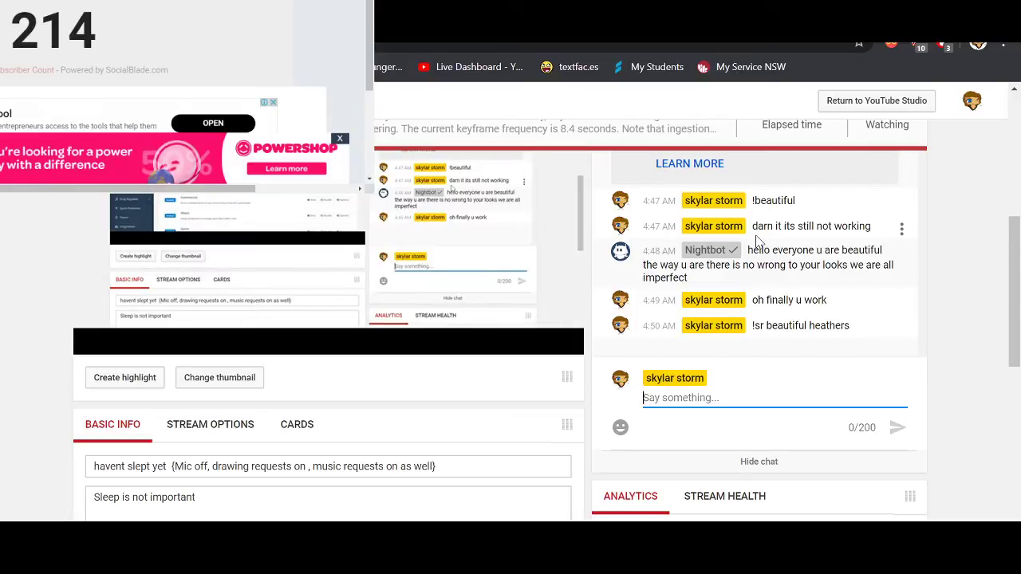
type("!beautif")
key("BackSpace")
key("BackSpace")
key("BackSpace")
key("BackSpace")
key("BackSpace")
key("BackSpace")
key("BackSpace")
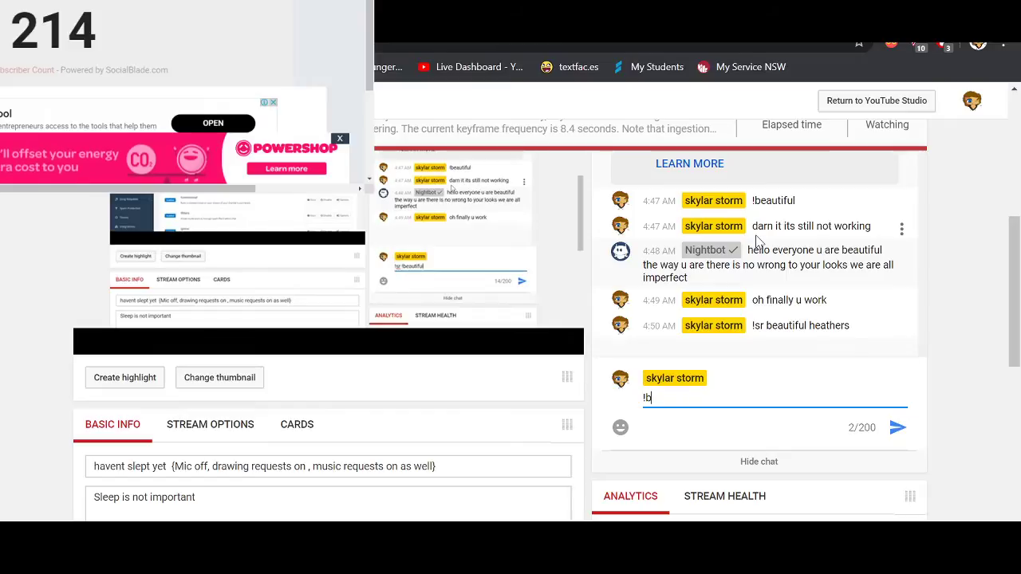
key("BackSpace")
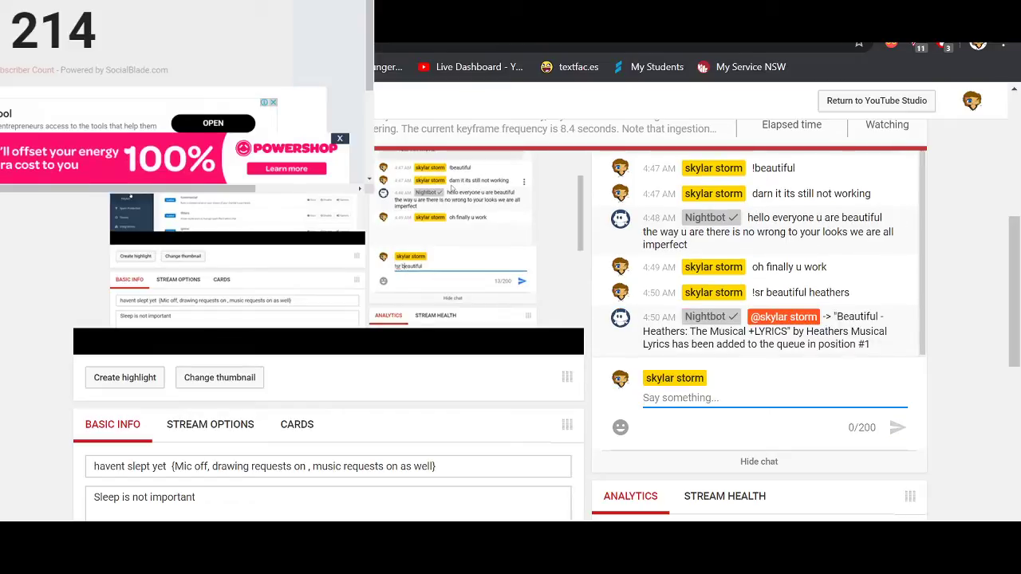
Step: Check the requested song on Nightbot's AutoDJ page, copy the page's address and reload the crashed browser page
left_click(271, 18)
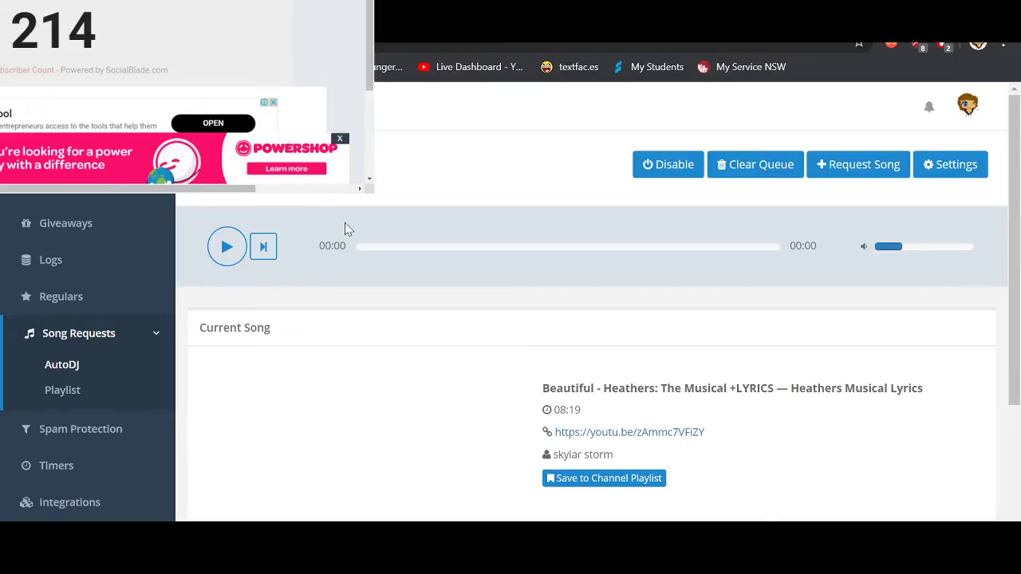
scroll(345, 231, "down", 2)
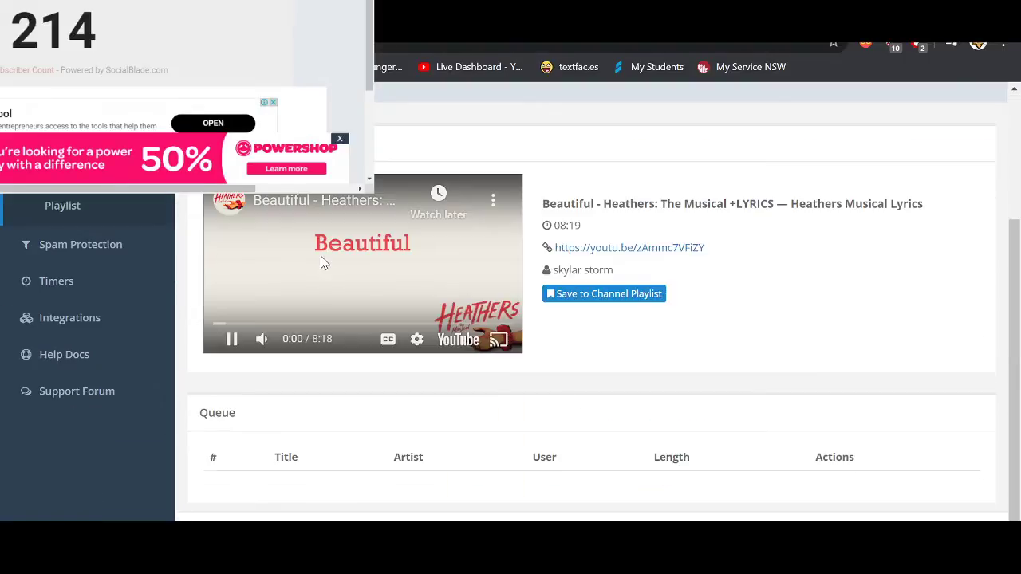
right_click(216, 40)
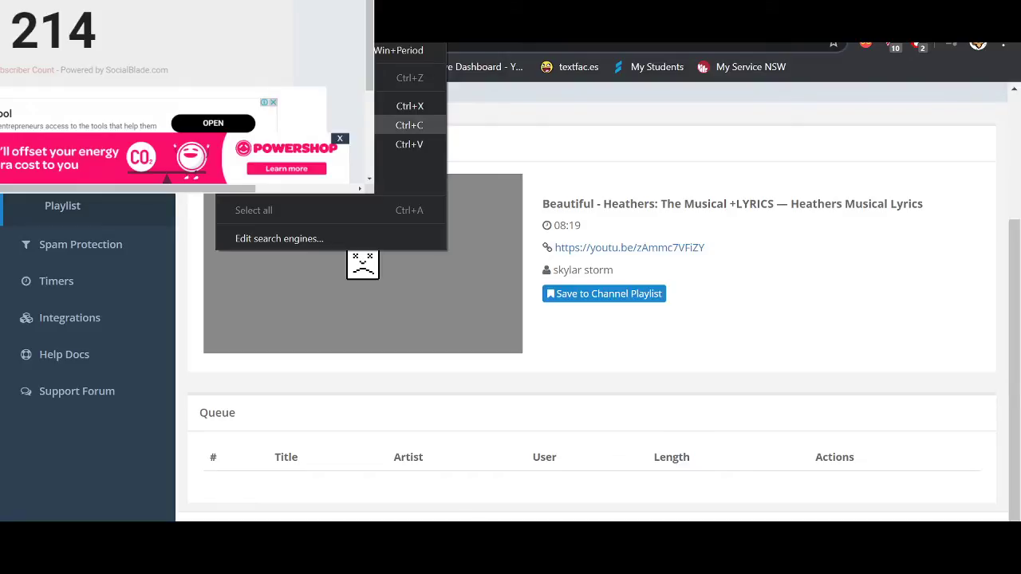
left_click(247, 125)
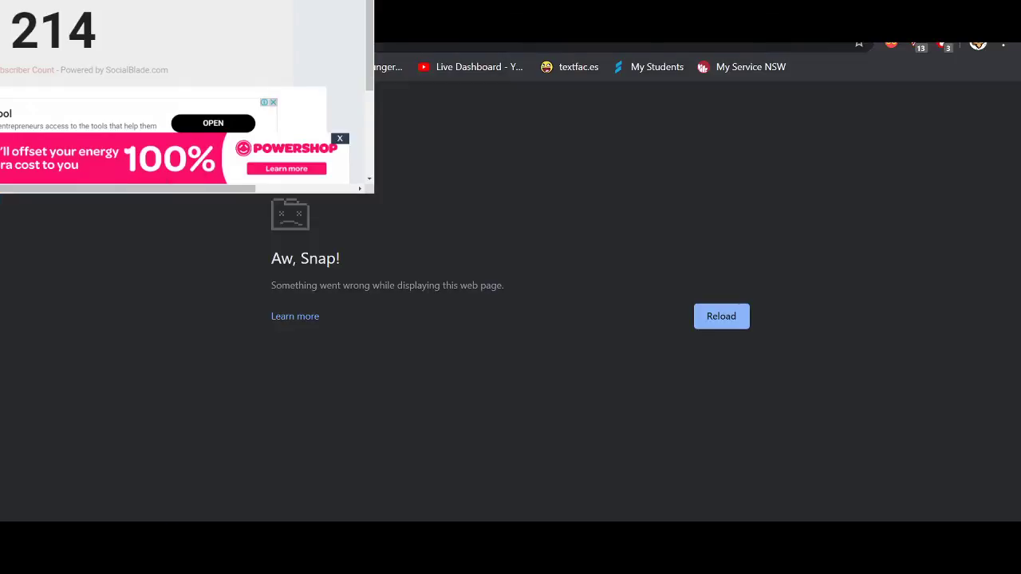
left_click(67, 43)
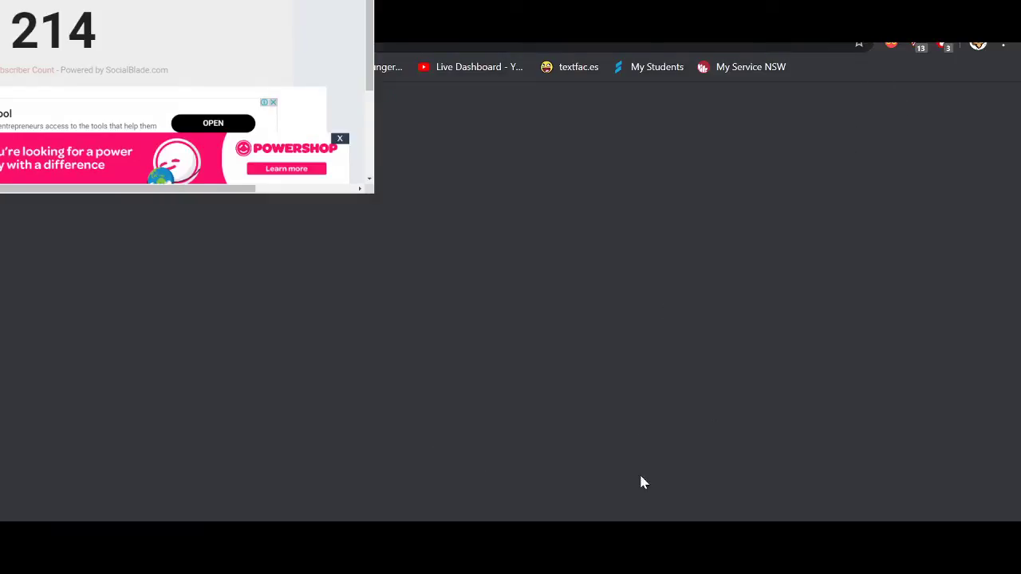
Step: Switch to OBS and add a new browser source that displays the copied nightbot.tv/song_requests address
left_click(510, 562)
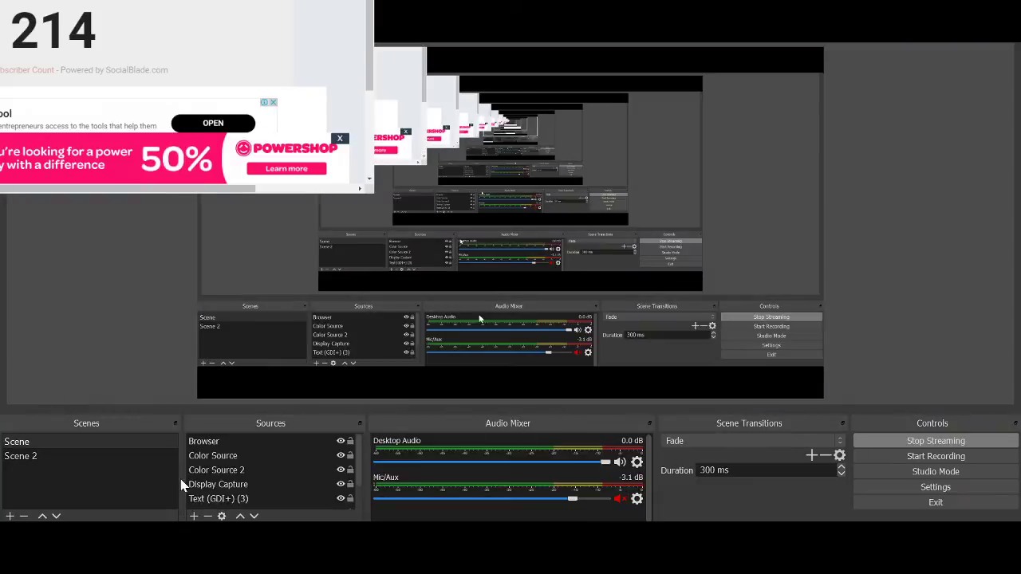
left_click(194, 516)
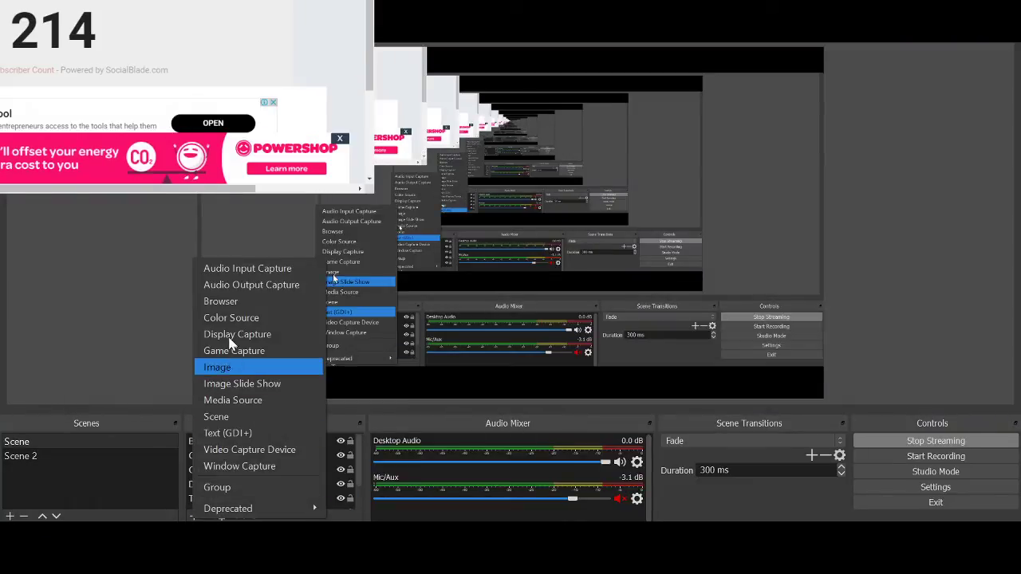
left_click(232, 300)
left_click(521, 348)
key("ctrl+a")
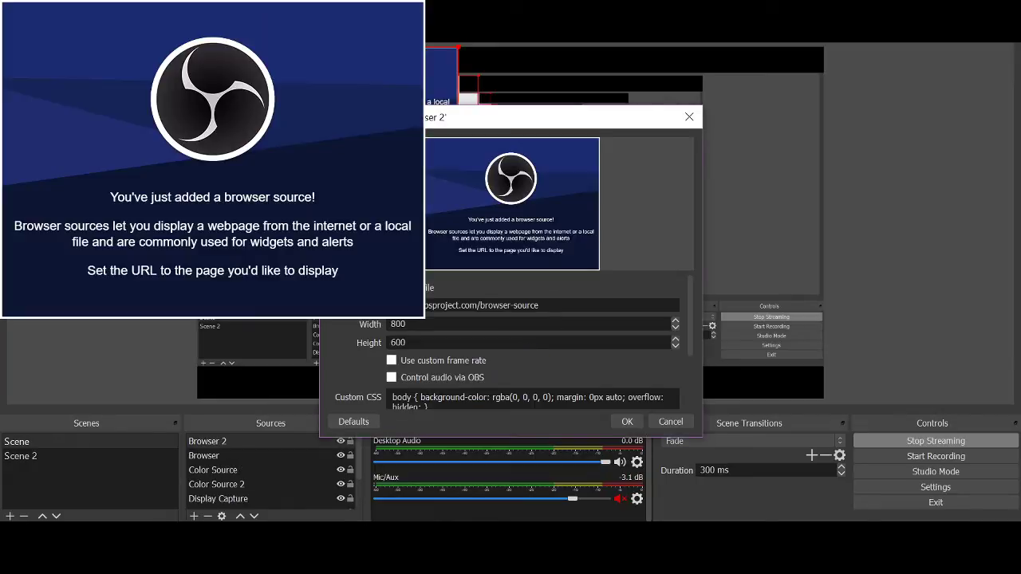
key("BackSpace")
key("ctrl+v")
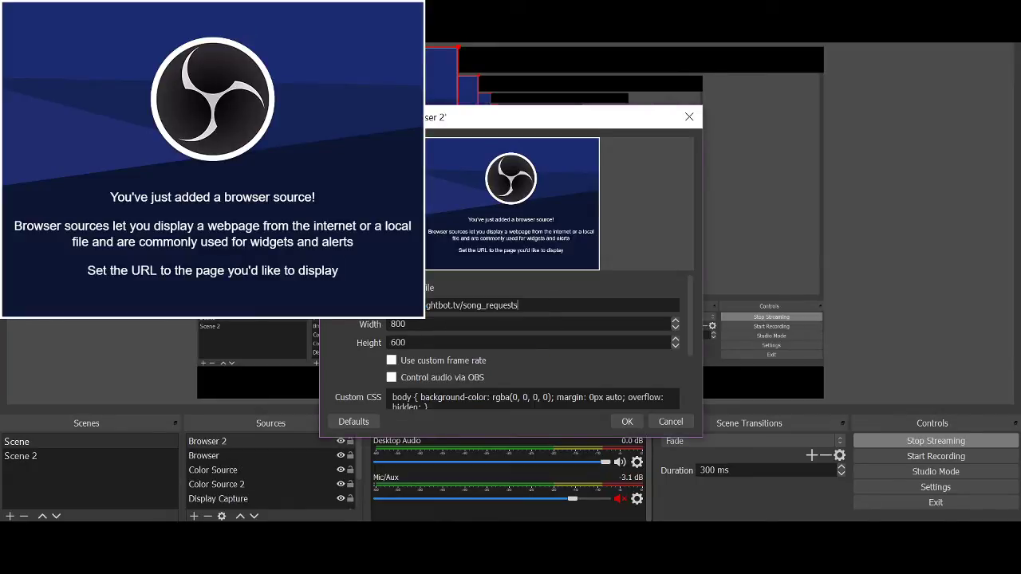
left_click(638, 429)
Step: Move the Nightbot browser source to the lower-right corner of the scene and open its interaction window
right_click(322, 205)
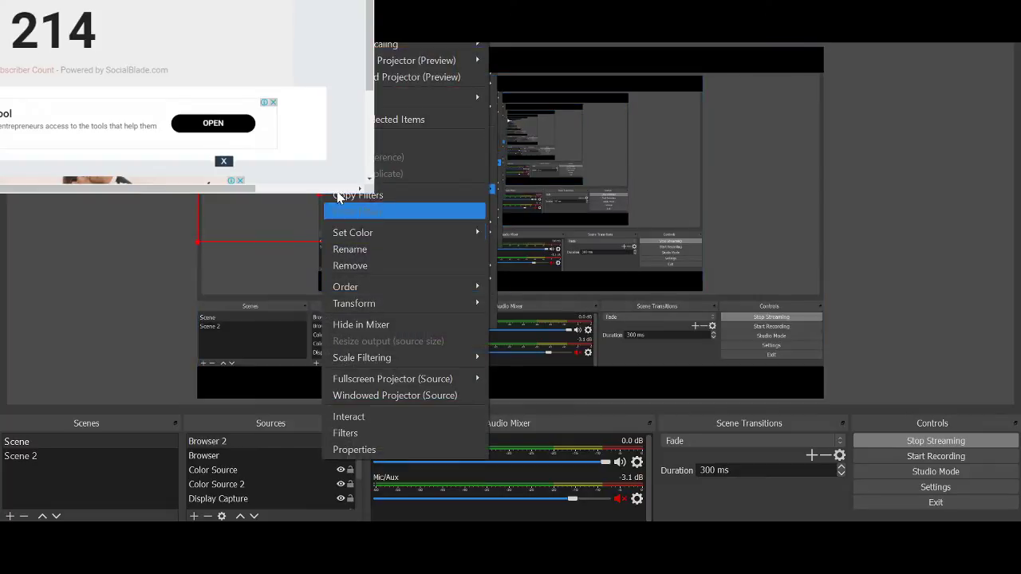
left_click_drag(244, 196, 612, 351)
right_click(612, 349)
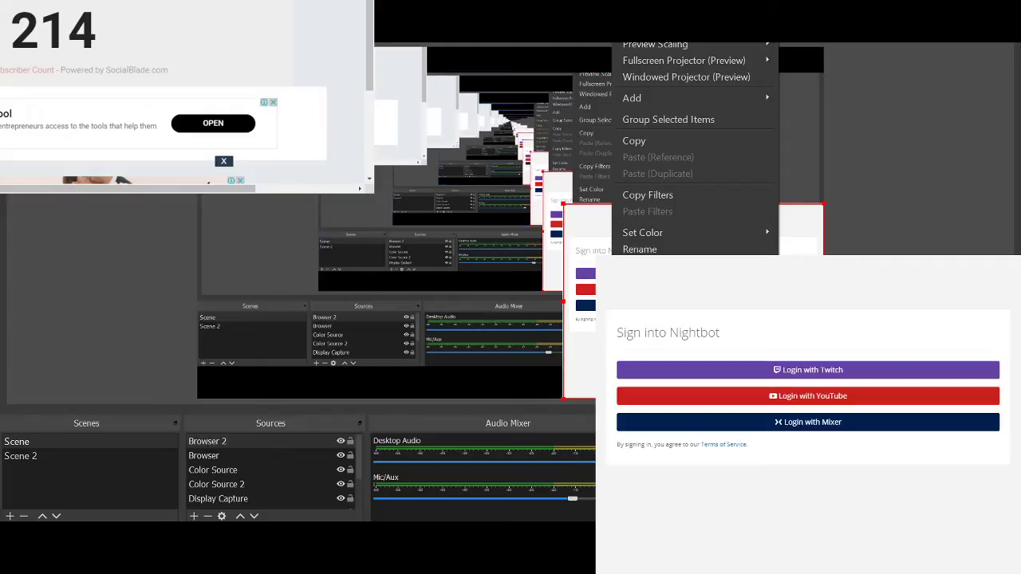
left_click(640, 401)
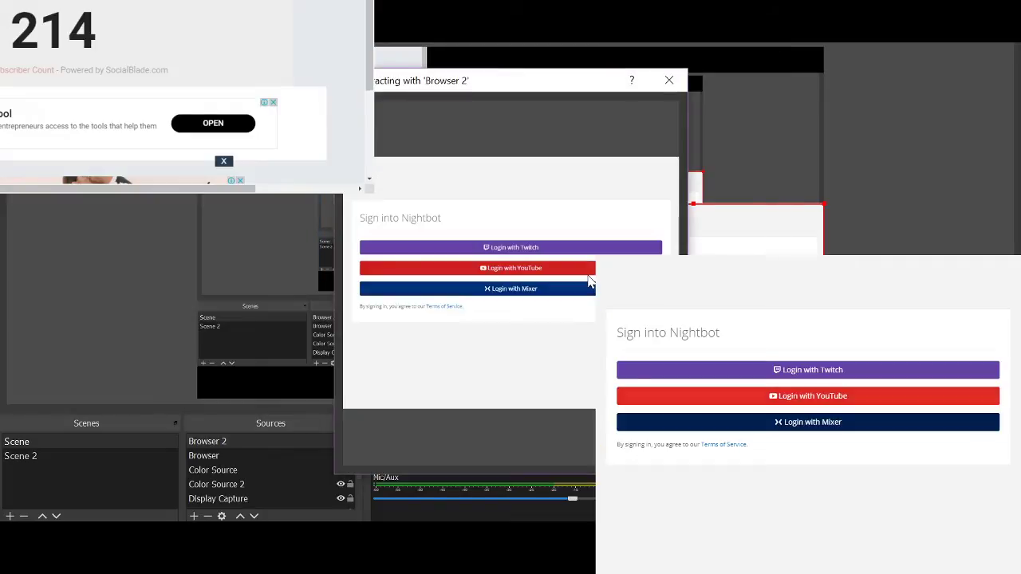
Step: Try to sign into Nightbot with YouTube in the interaction window, choosing the saved Google account and entering the account password
left_click(524, 272)
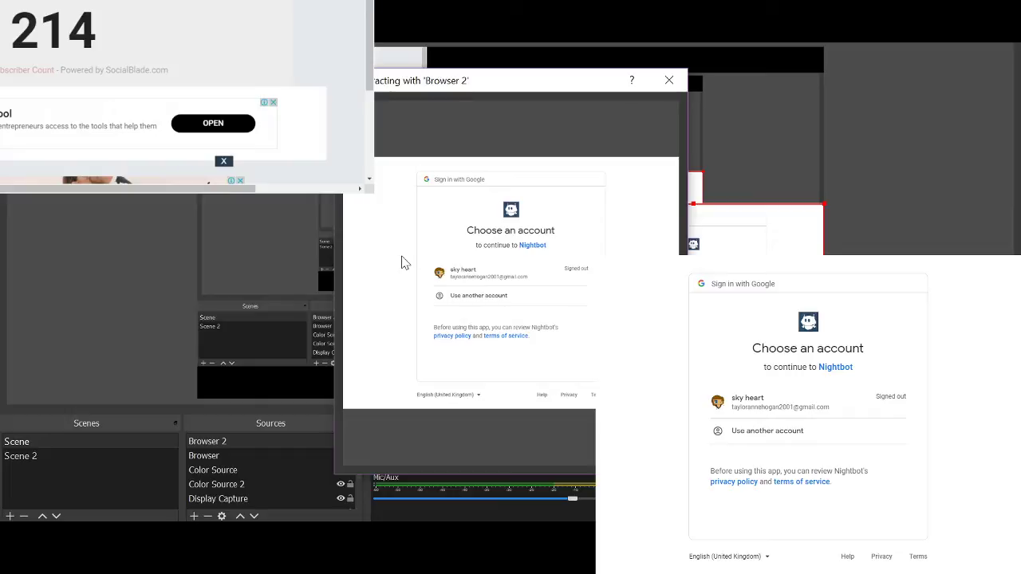
double_click(493, 271)
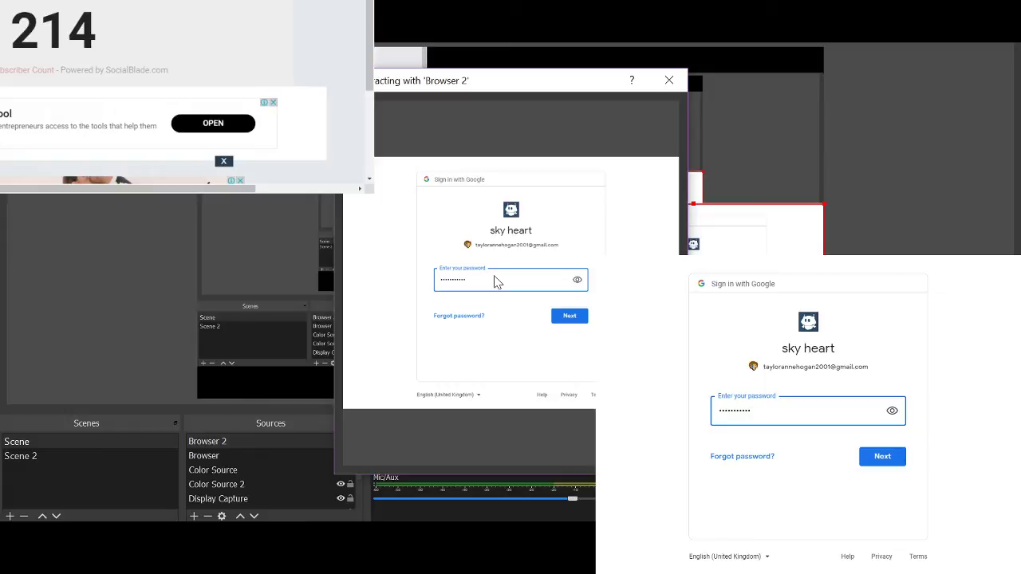
key("Return")
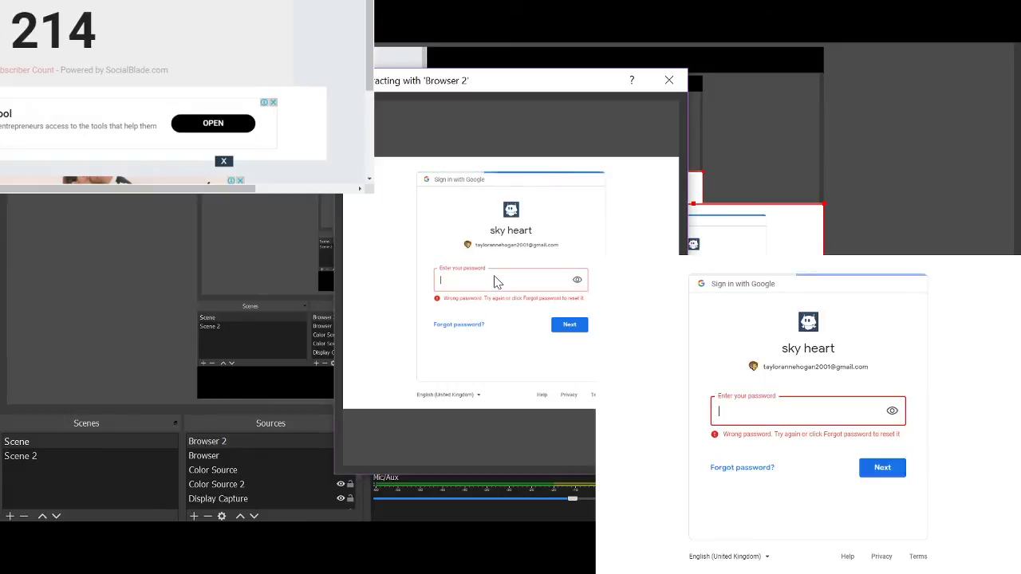
type("•••••••••")
key("Return")
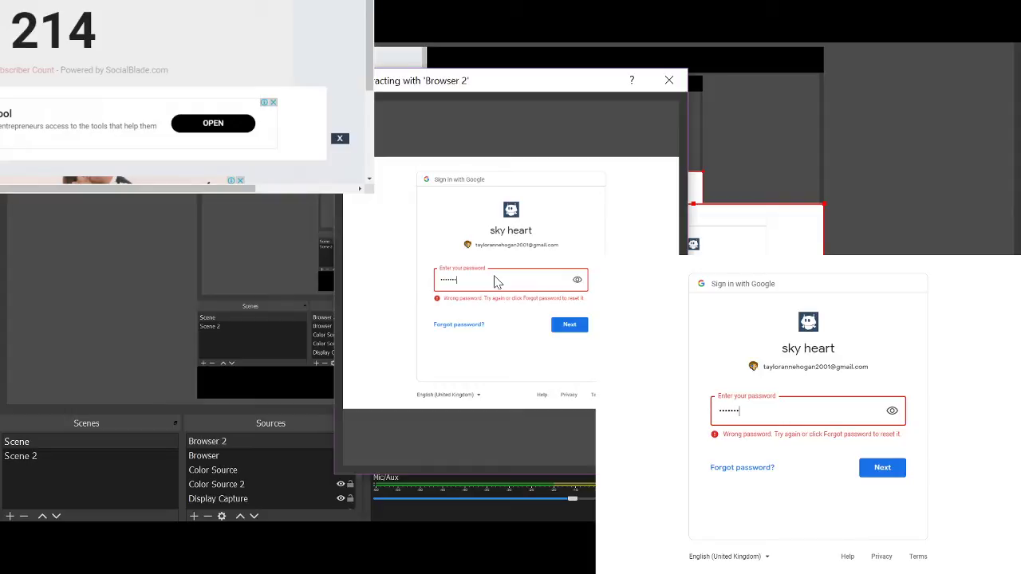
key("Return")
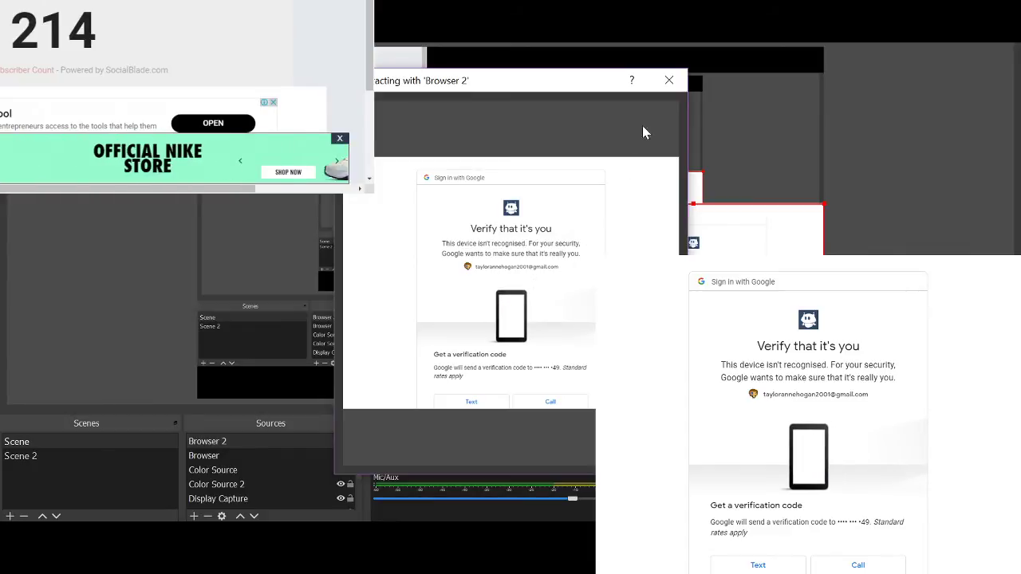
Step: Close the interaction window and remove the Browser 2 source from the scene
left_click(669, 82)
right_click(692, 319)
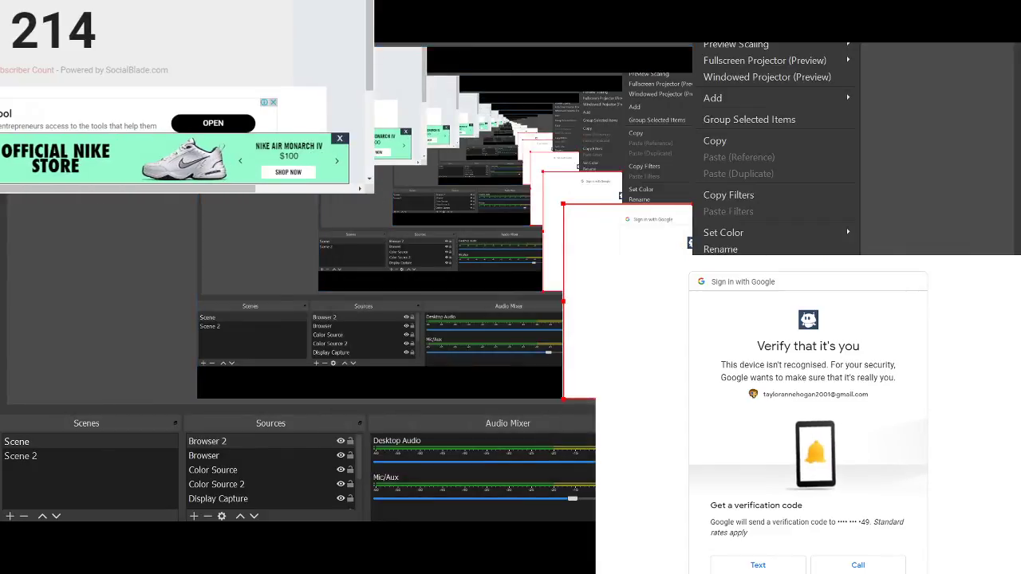
left_click(722, 399)
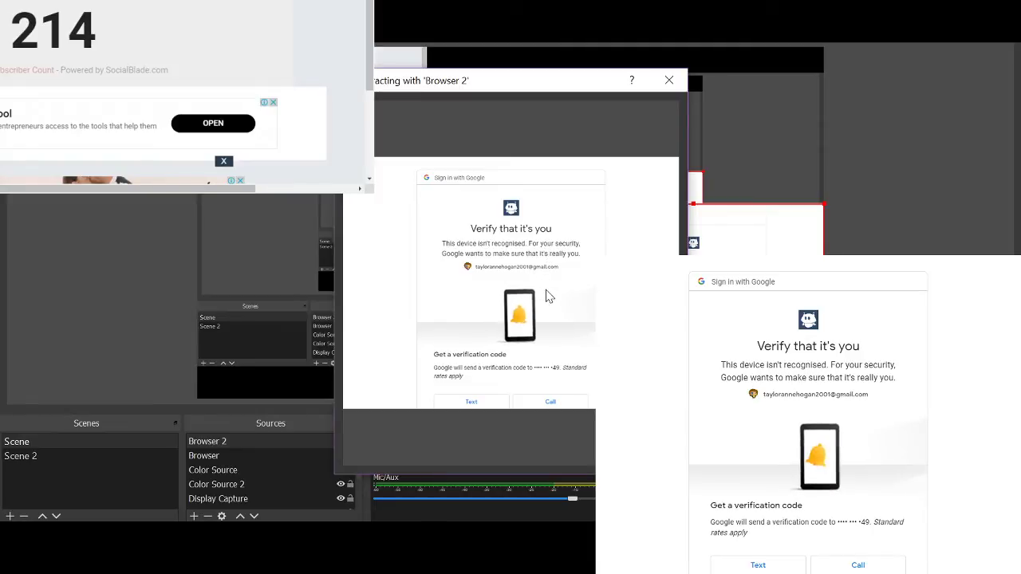
left_click(674, 84)
right_click(713, 307)
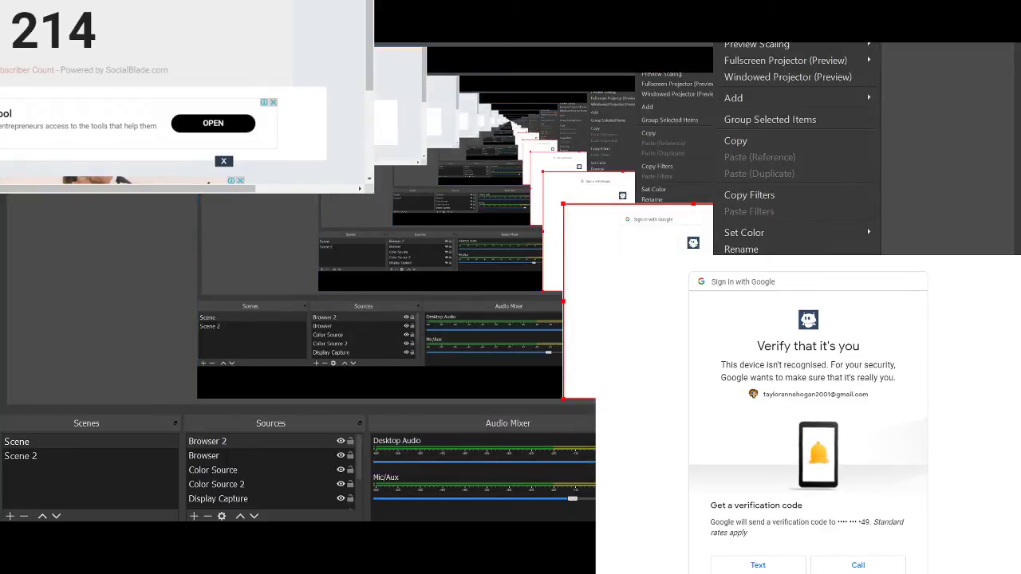
left_click(256, 440)
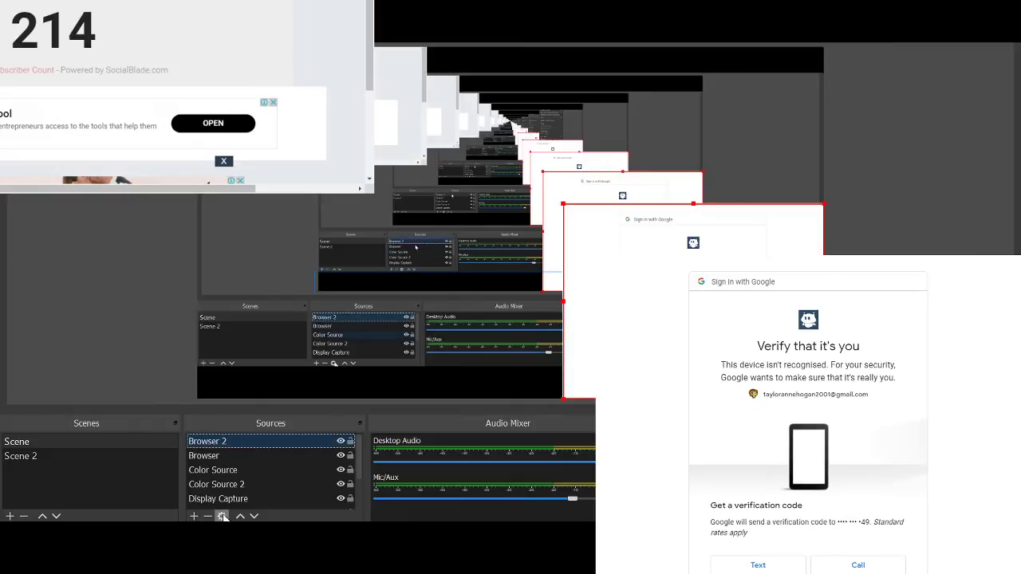
left_click(208, 516)
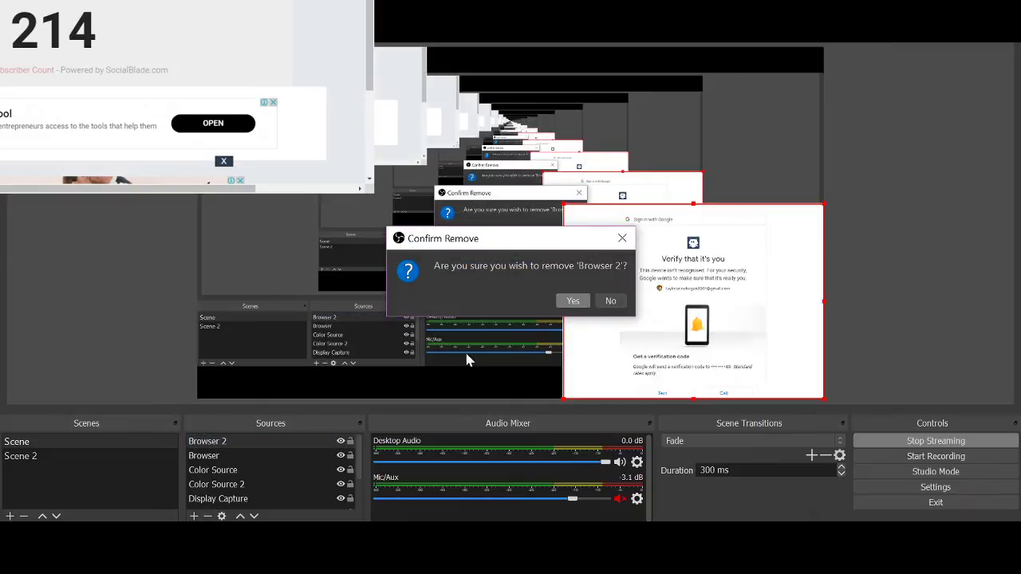
left_click(574, 301)
Step: Locate the Text (GDI+) source by moving it in the preview and remove it from the scene
scroll(273, 452, "down", 1)
left_click(259, 499)
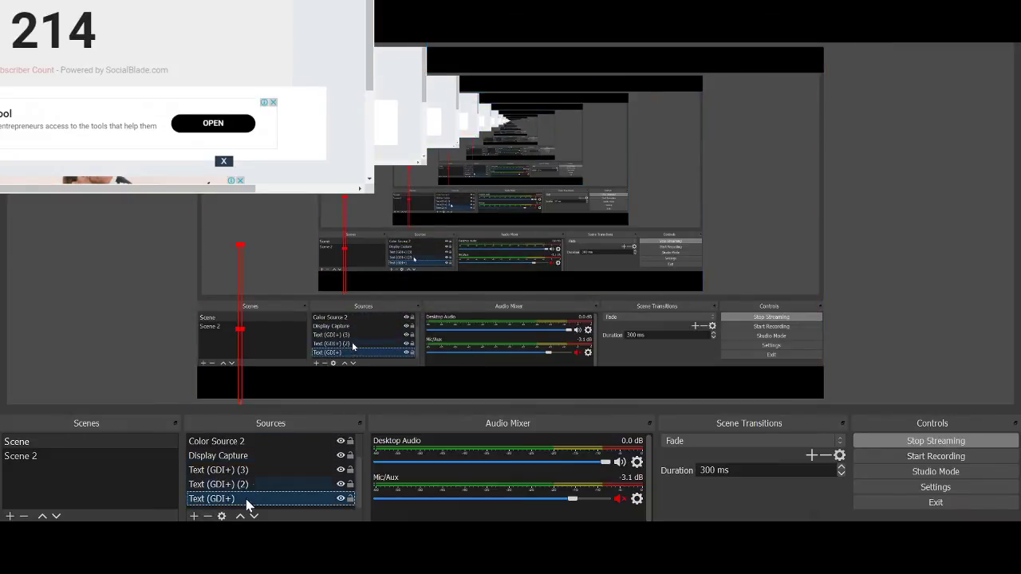
left_click_drag(242, 342, 545, 206)
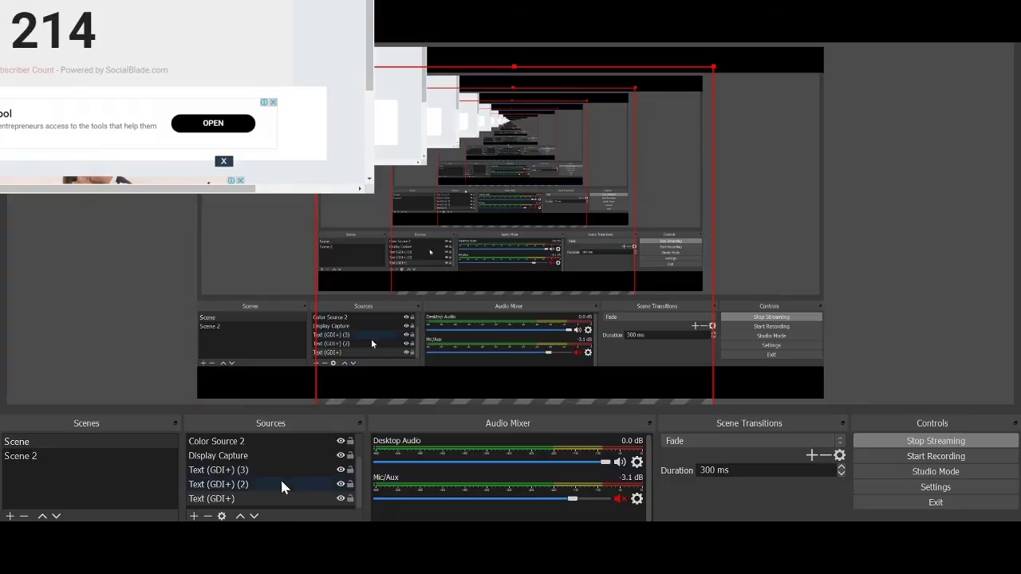
left_click(208, 516)
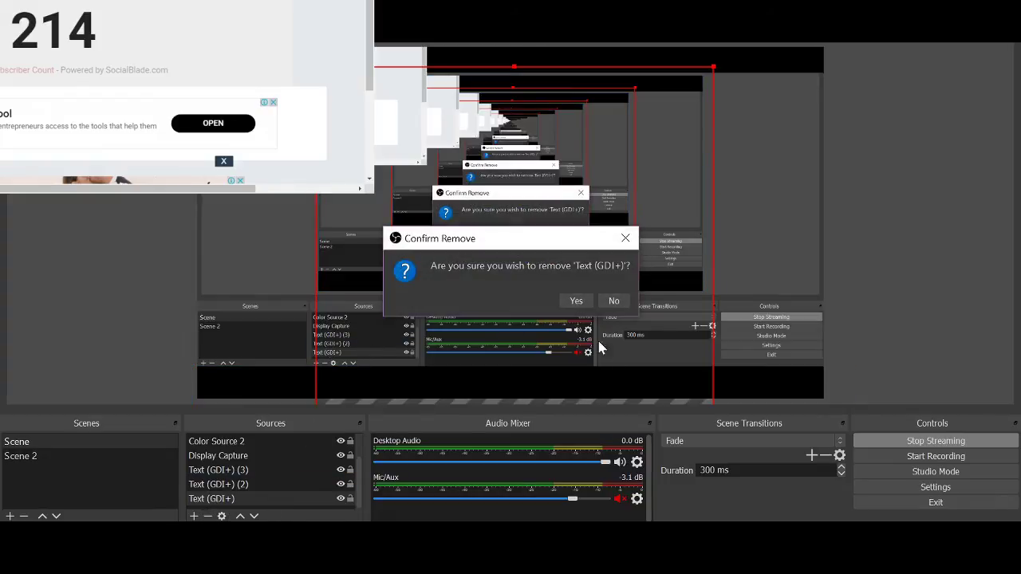
left_click(576, 300)
Step: Select the Text (GDI+) (3) source, shift it in the preview and remove it from the scene
left_click(280, 499)
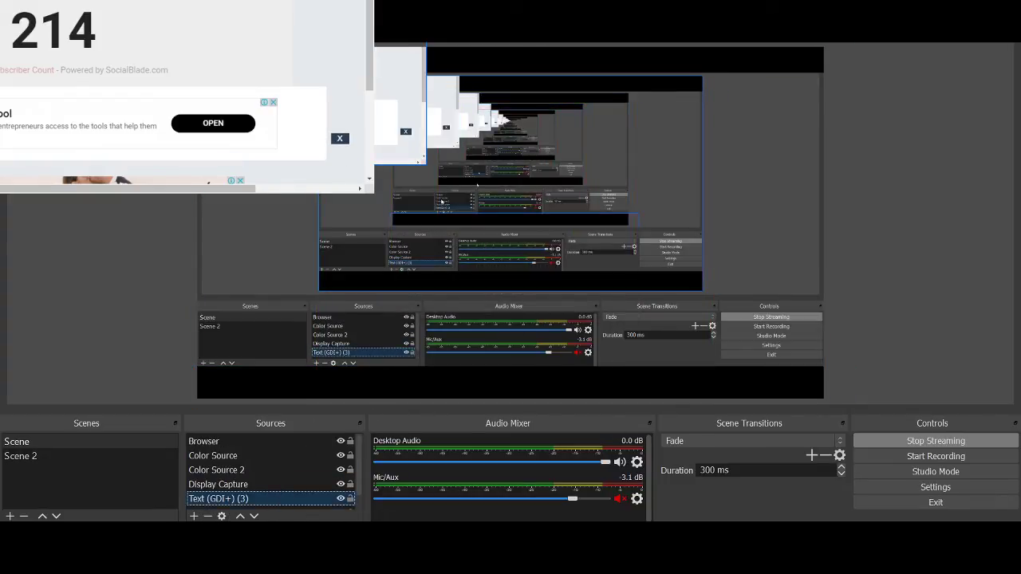
left_click_drag(228, 111, 730, 118)
left_click_drag(552, 260, 655, 169)
right_click(262, 491)
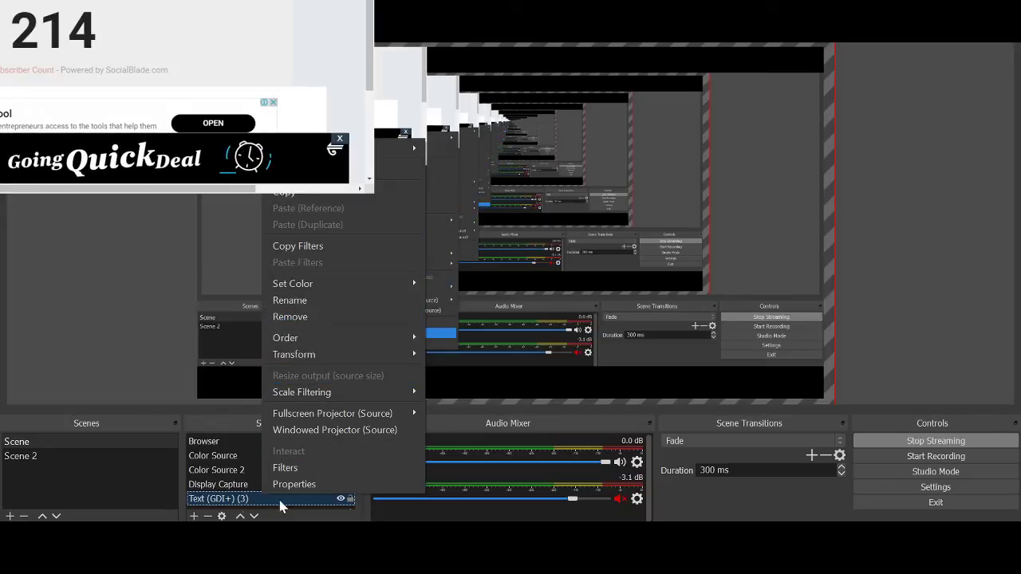
left_click(208, 516)
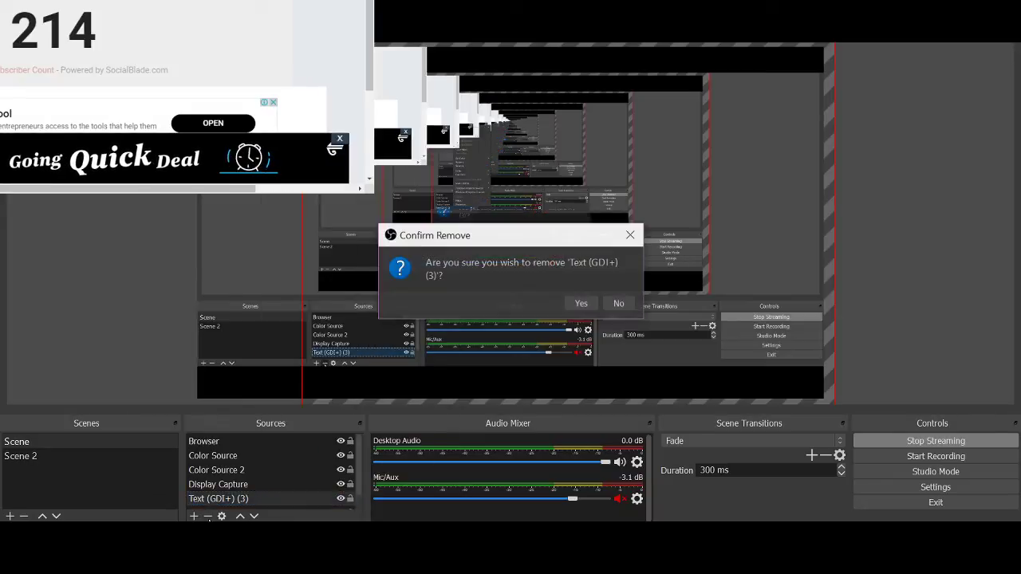
left_click(571, 307)
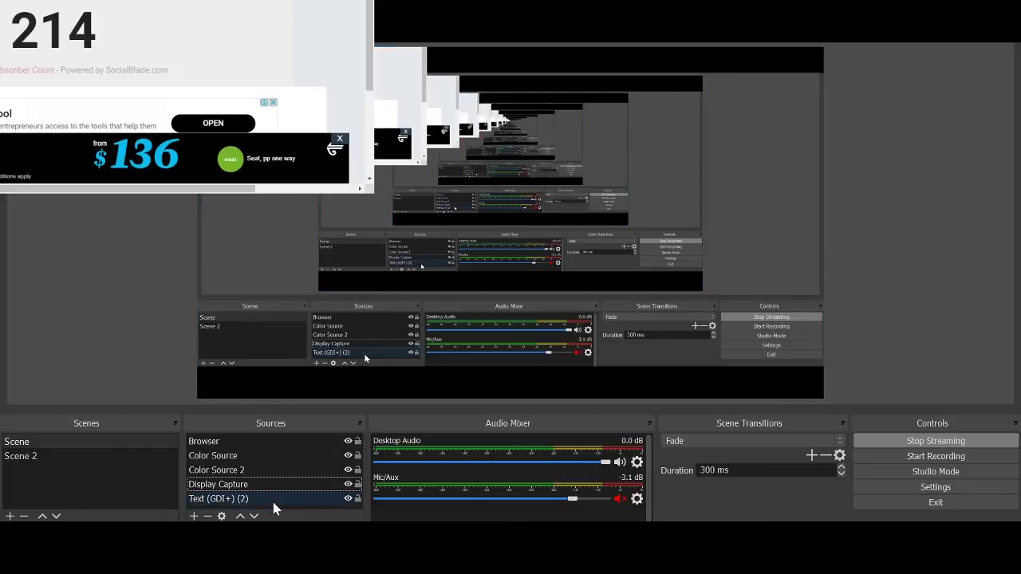
Step: Add a new browser source named Browser 2, look through its default properties and close them without setting an address
left_click(194, 516)
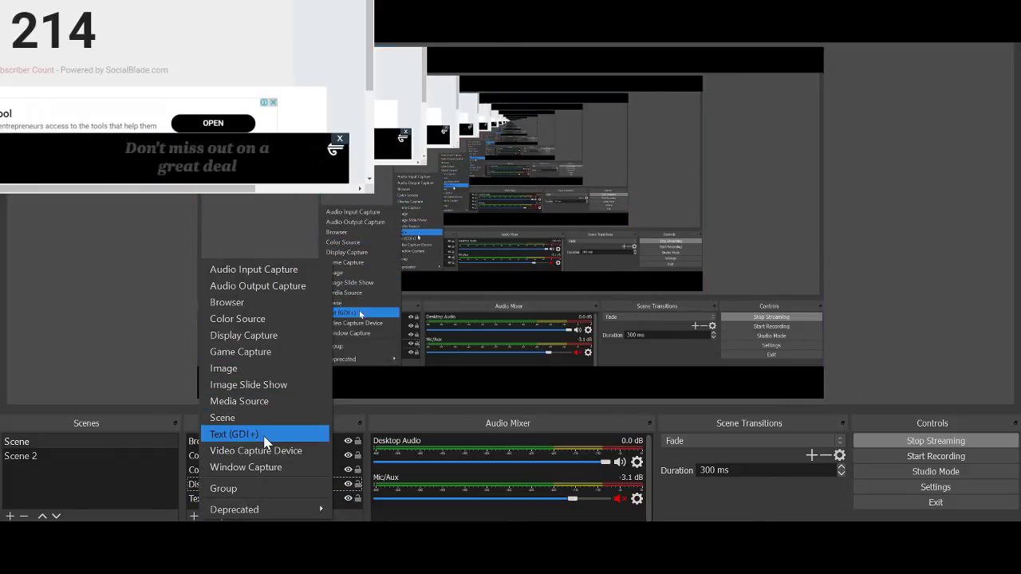
left_click(247, 307)
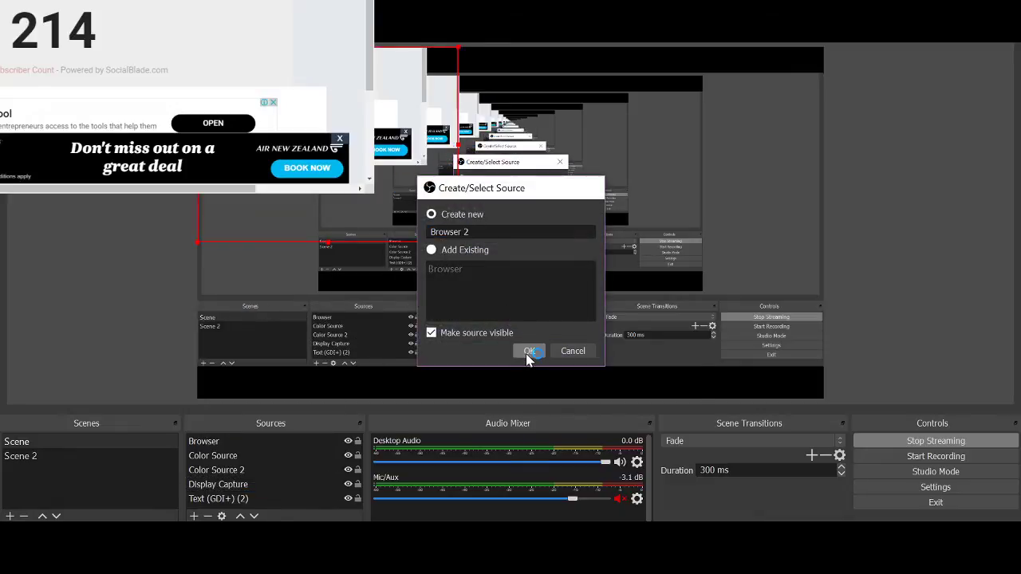
left_click(528, 352)
scroll(450, 371, "down", 2)
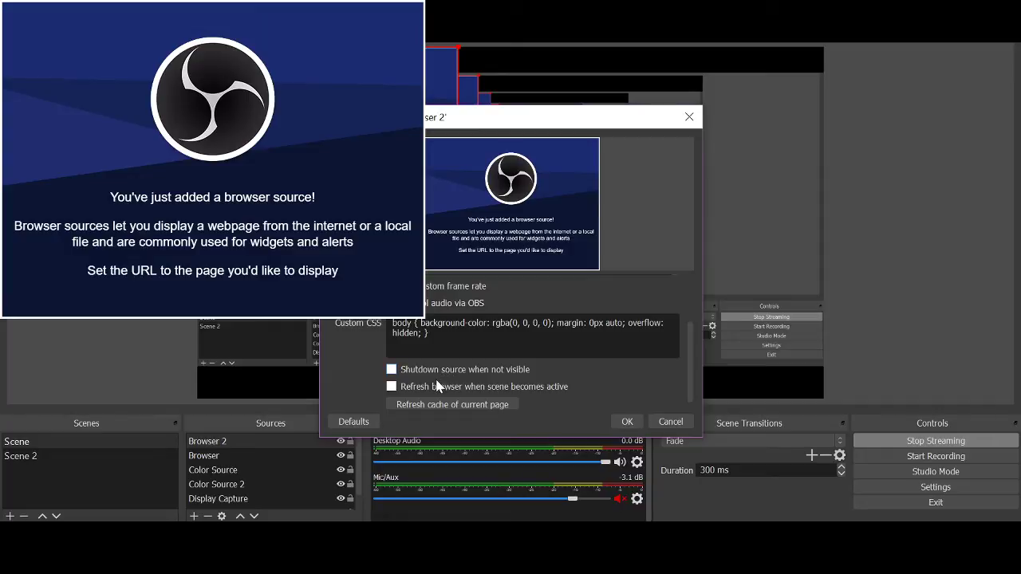
scroll(437, 375, "up", 2)
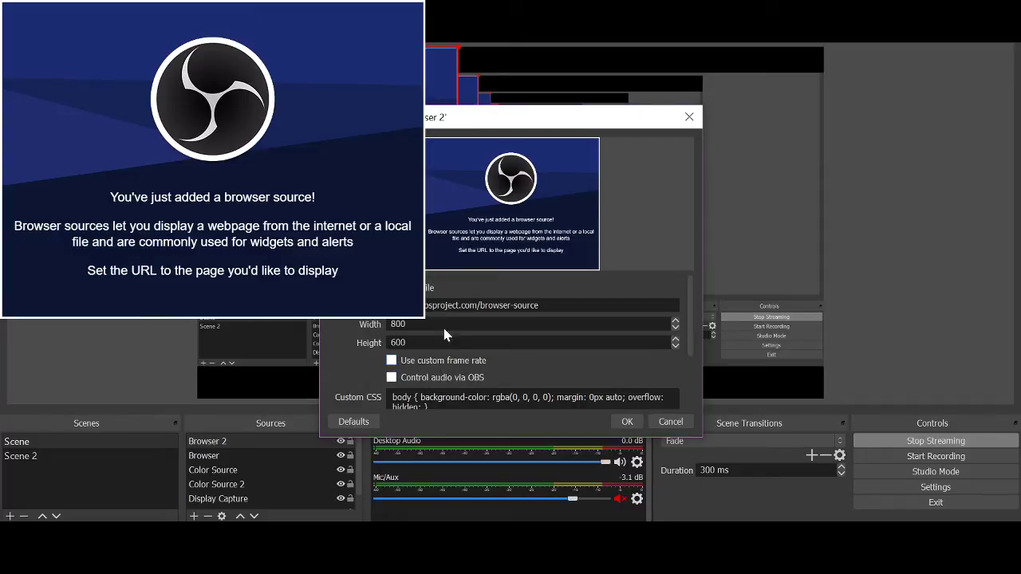
left_click(690, 117)
Step: Shift the placeholder browser source in the preview and remove Browser 2 from the scene
left_click_drag(351, 164, 380, 190)
mouse_move(484, 270)
left_mouse_down()
mouse_move(452, 237)
mouse_move(486, 276)
left_mouse_up()
mouse_move(657, 312)
left_mouse_down()
mouse_move(658, 277)
mouse_move(657, 292)
left_mouse_up()
left_click_drag(595, 275, 593, 247)
left_click_drag(516, 330, 519, 360)
left_click(248, 441)
left_click(208, 516)
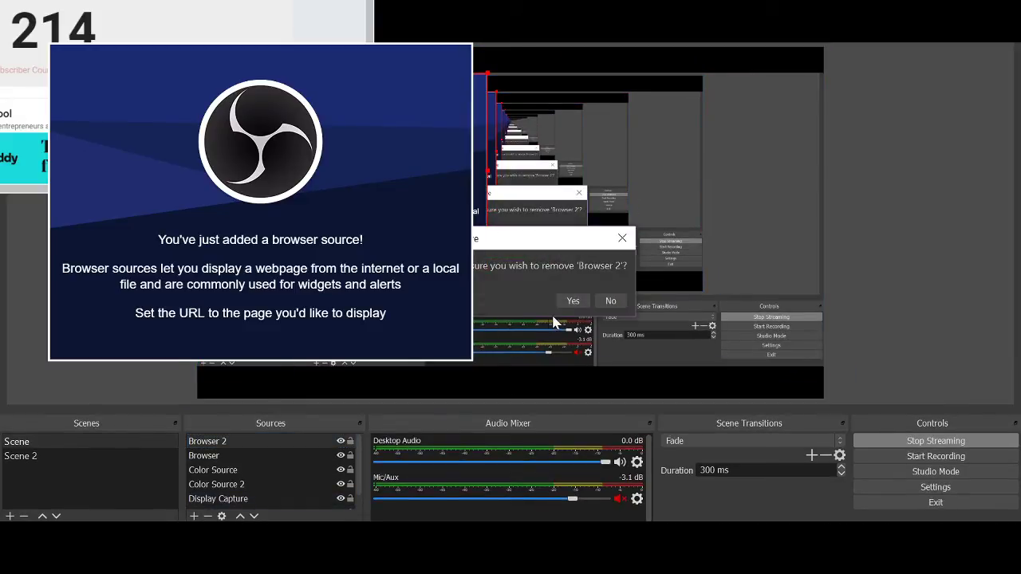
left_click(572, 301)
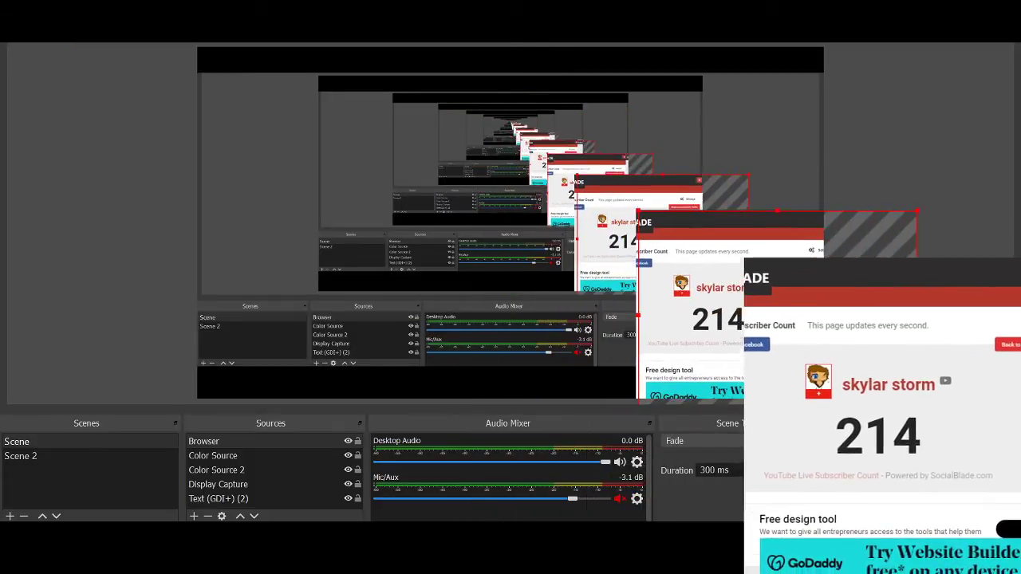
Step: Shrink the subscriber count browser source into the lower-right corner of the scene and deselect it
left_click_drag(688, 224, 807, 409)
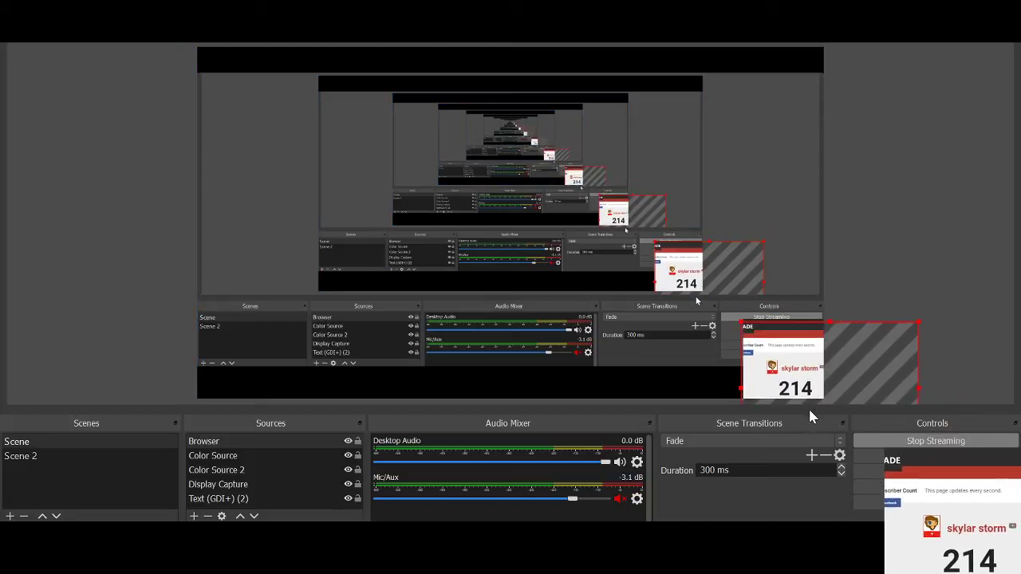
left_click(899, 232)
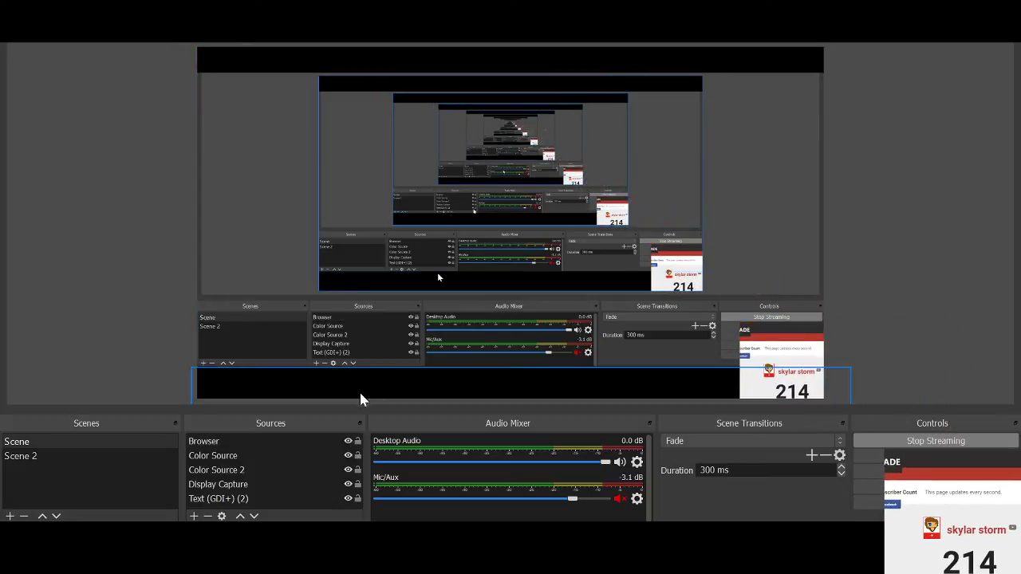
Step: Switch to the web browser, check the stream's chat, and open the Nightbot website in a new tab
left_click(510, 559)
scroll(452, 363, "down", 5)
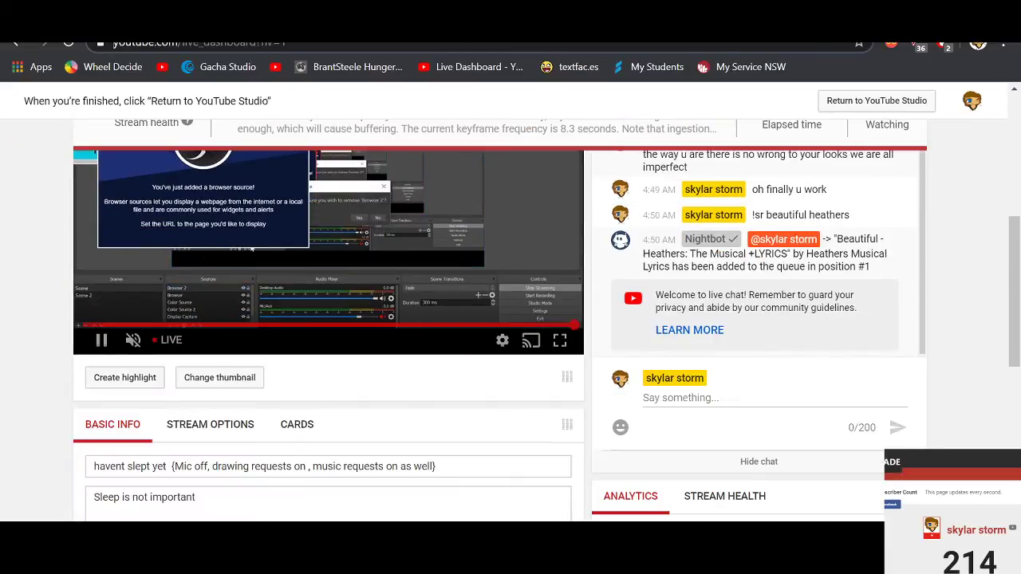
key("ctrl+t")
type("n")
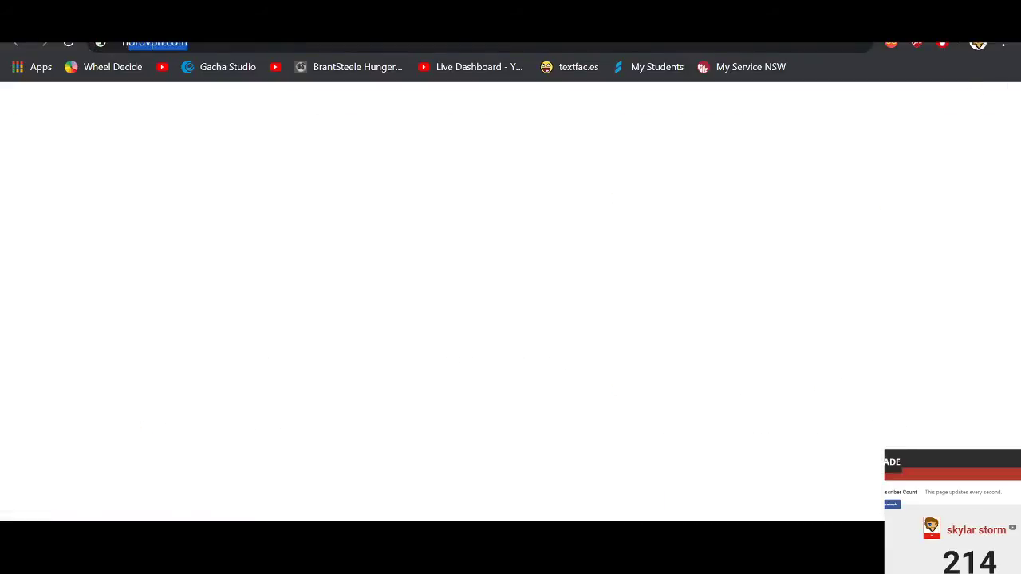
type("ightbot")
key("Return")
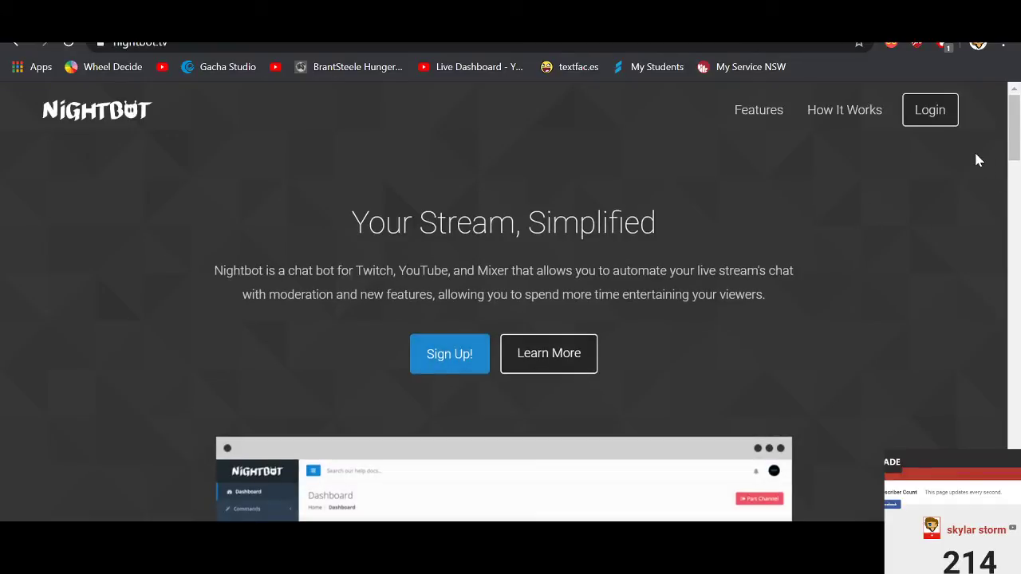
Step: Log into Nightbot and open the AutoDJ song requests page to check the current song
left_click(930, 112)
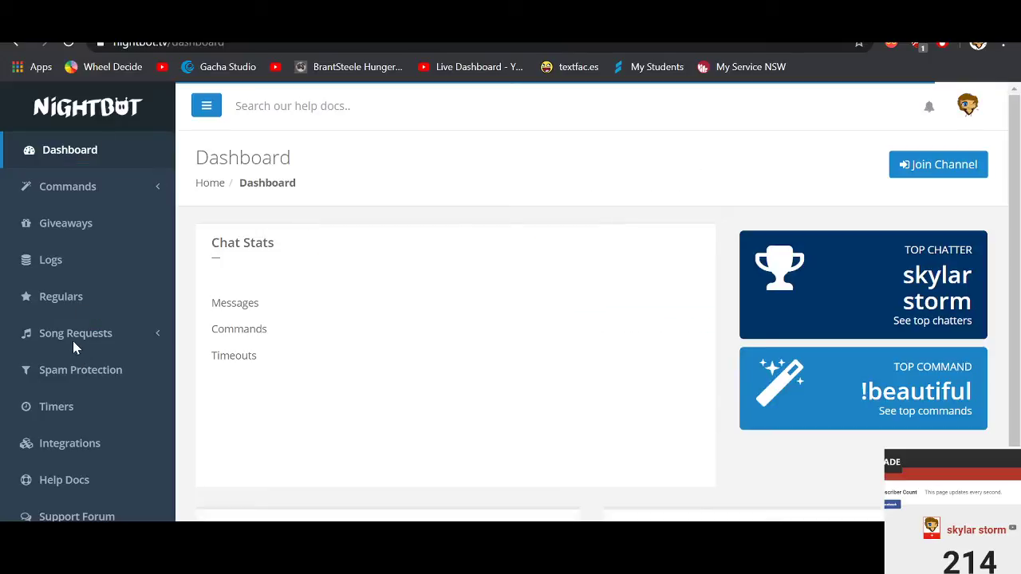
left_click(71, 342)
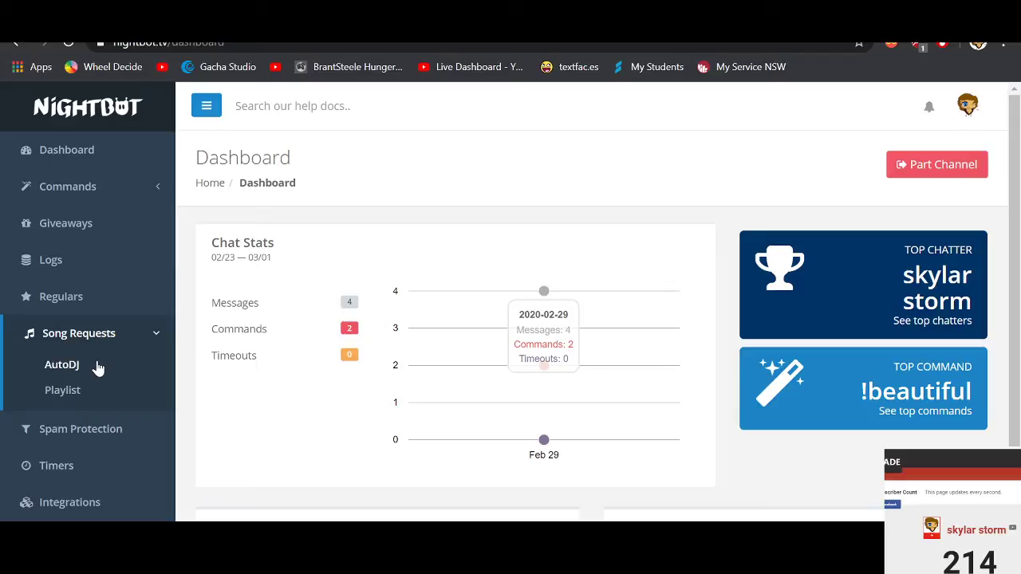
left_click(62, 365)
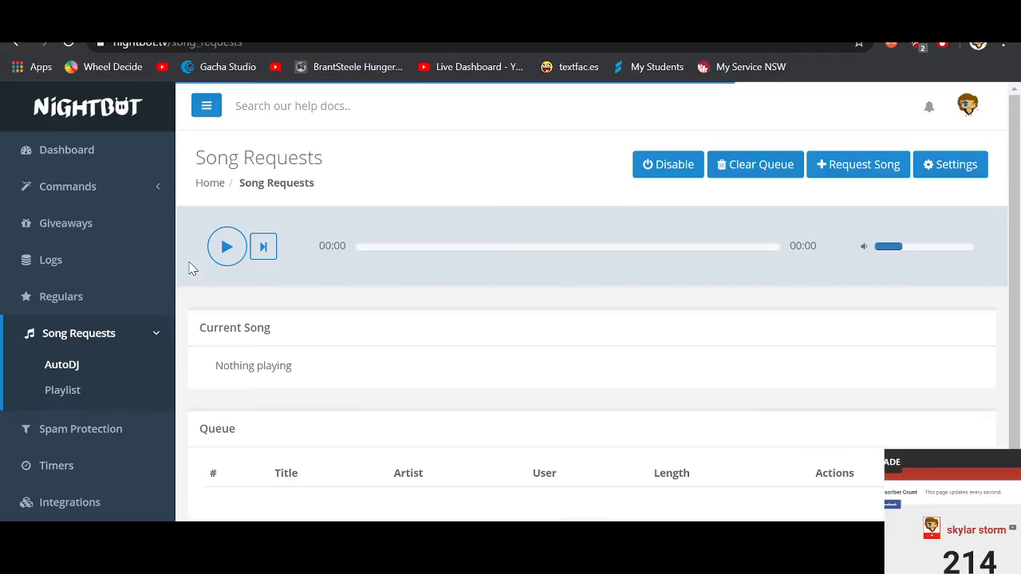
scroll(205, 256, "down", 2)
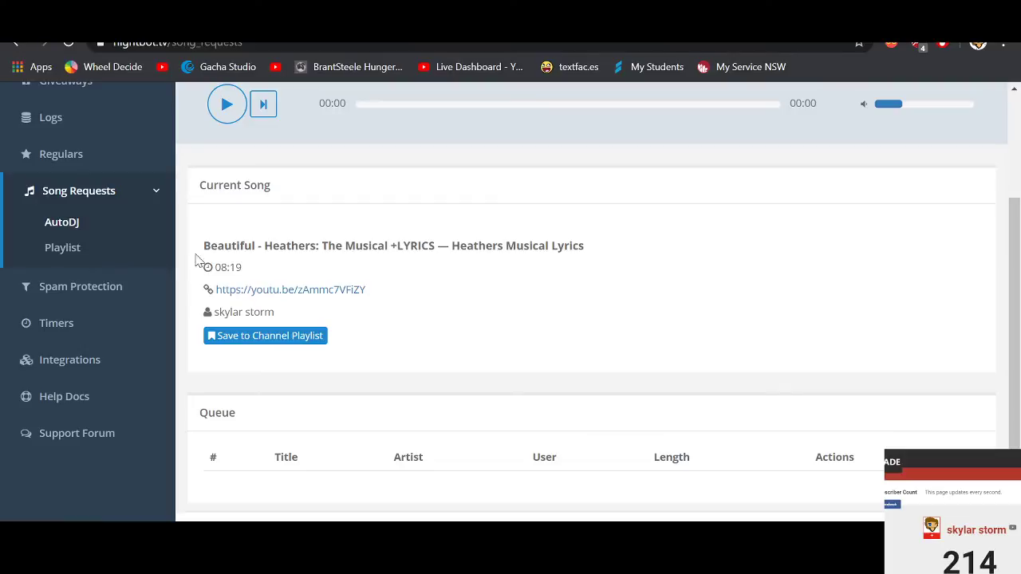
Step: Detach the Nightbot song requests page into its own window and arrange it side by side with the YouTube live dashboard
key("alt+Tab")
left_click_drag(273, 130, 344, 144)
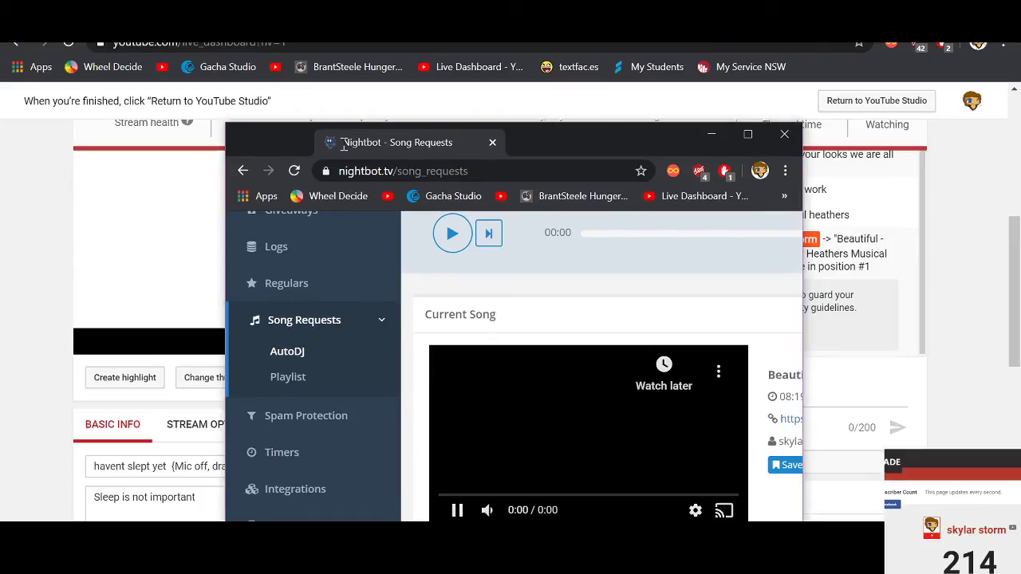
left_click_drag(343, 143, 1020, 174)
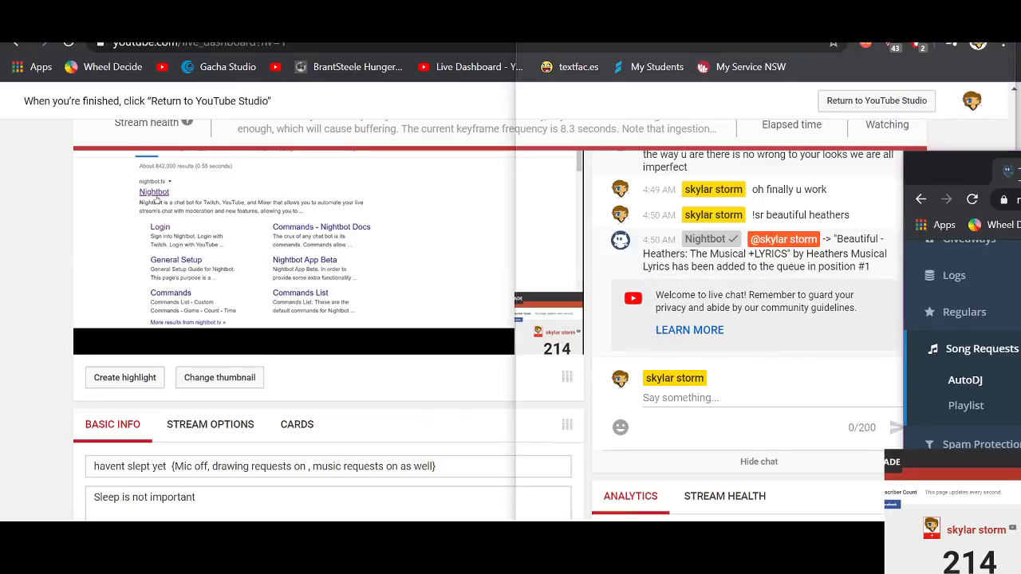
left_click_drag(1020, 174, 1020, 174)
left_click(293, 173)
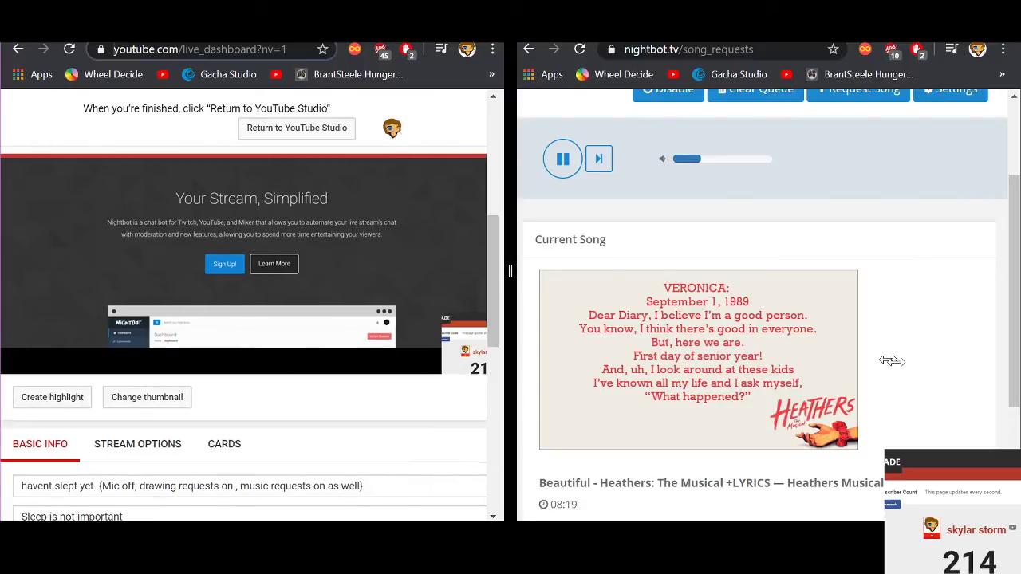
Step: Widen the live dashboard beside the Nightbot page and pop the stream chat out into its own window
left_click_drag(510, 271, 622, 272)
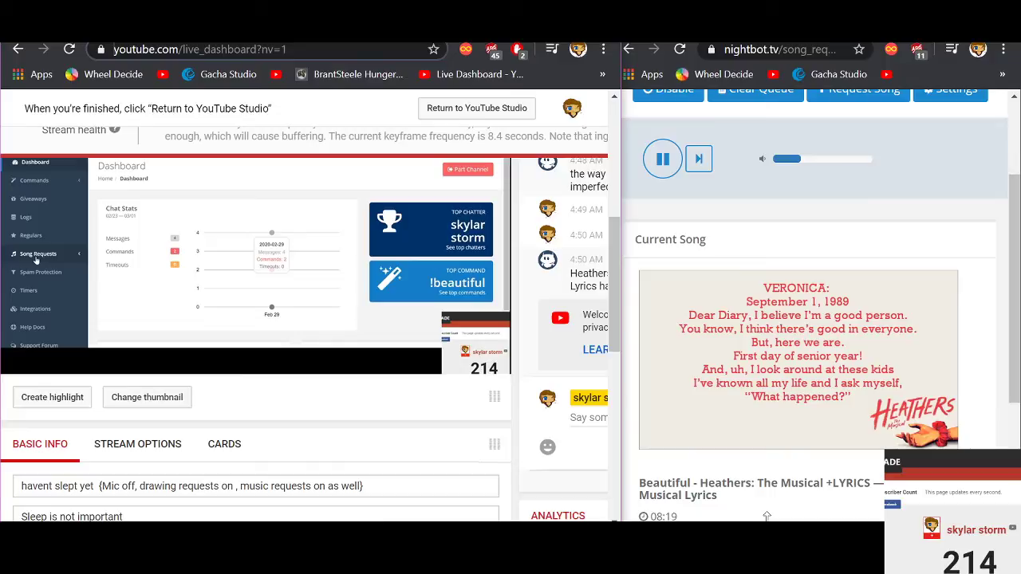
left_click_drag(766, 517, 776, 403)
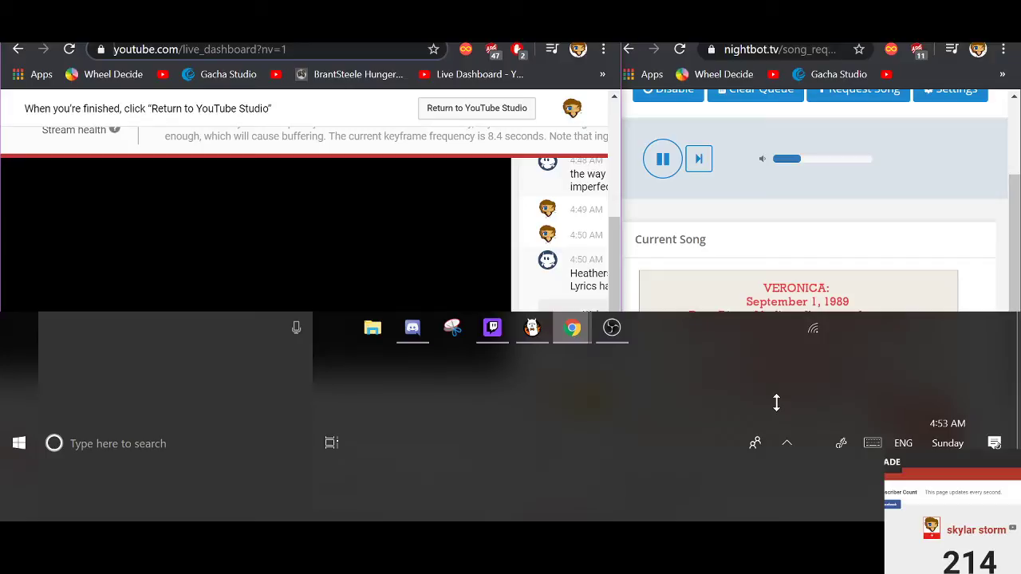
left_click_drag(777, 403, 754, 338)
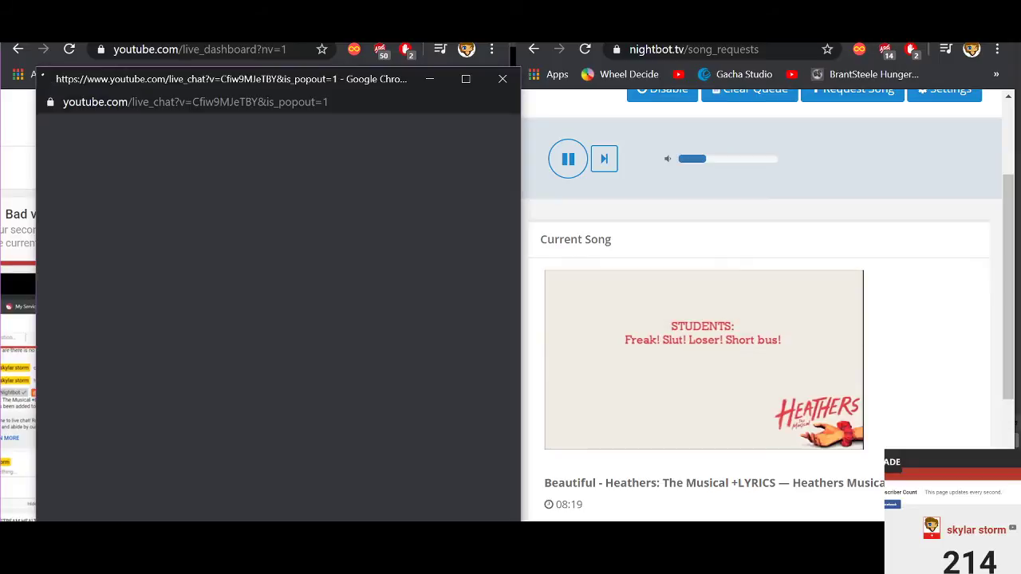
key("alt+Tab")
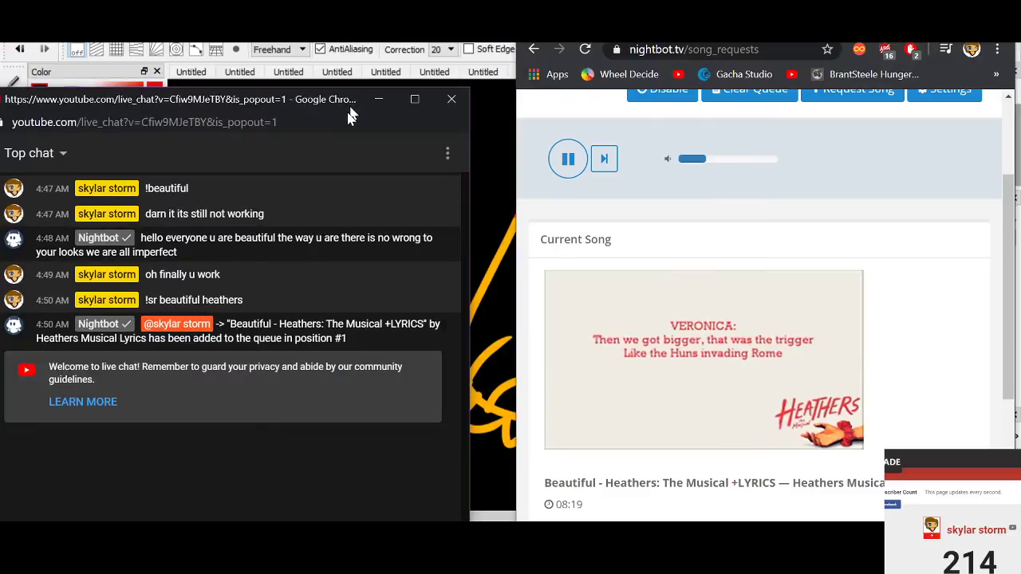
Step: Arrange the Nightbot song requests window in the desktop's upper-right quarter and the popped-out chat in the lower-right quarter
left_click_drag(349, 116, 726, 423)
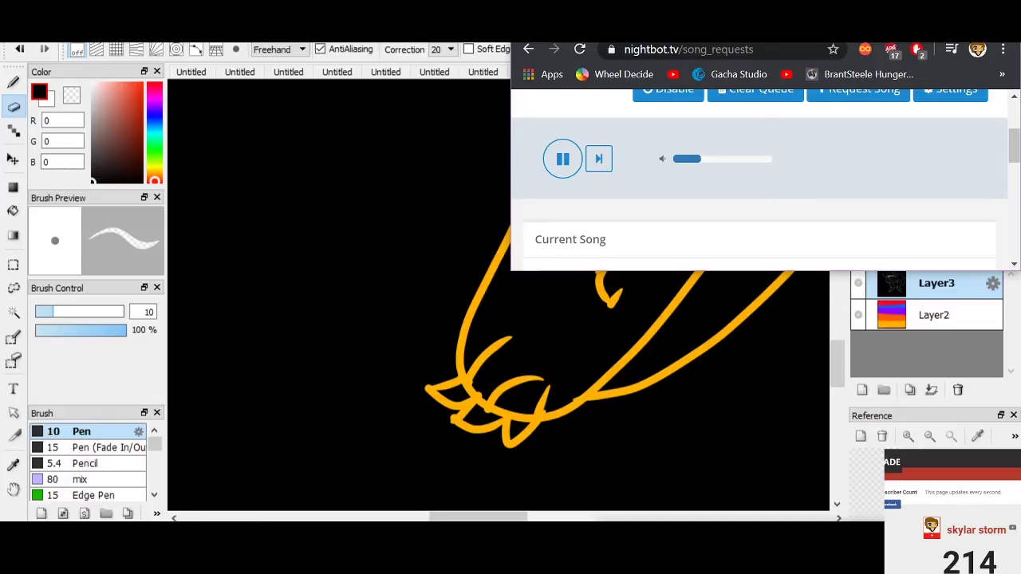
left_click_drag(1020, 369, 1020, 44)
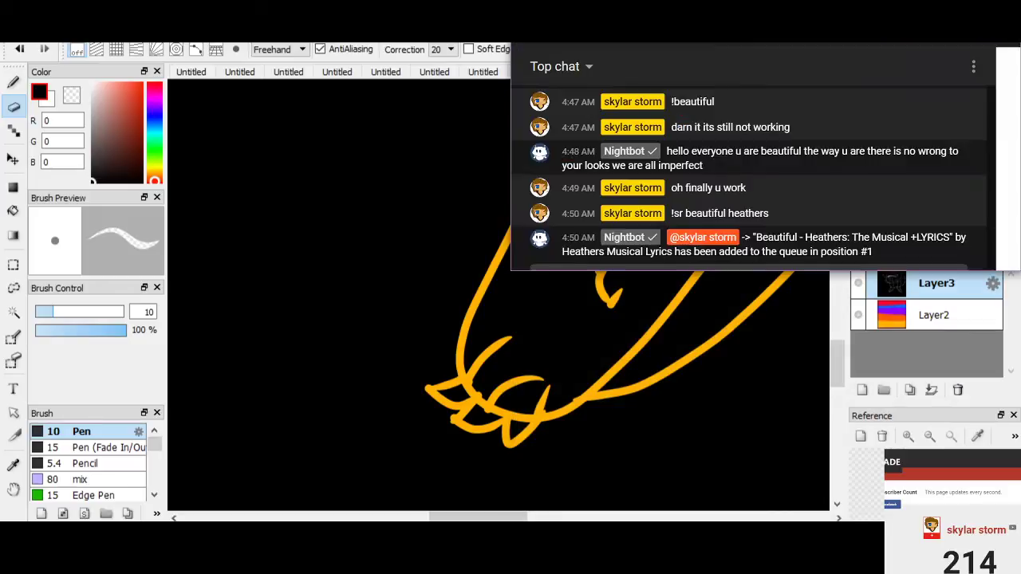
left_click_drag(782, 14, 241, 21)
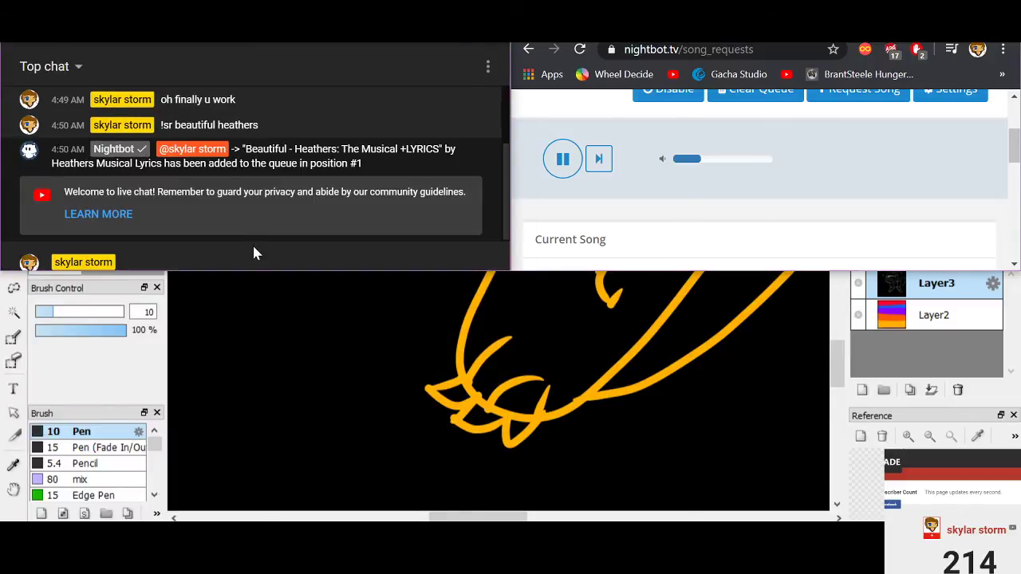
left_click(261, 281)
left_click_drag(457, 10, 481, 182)
key("super+Down")
left_click_drag(382, 31, 1020, 572)
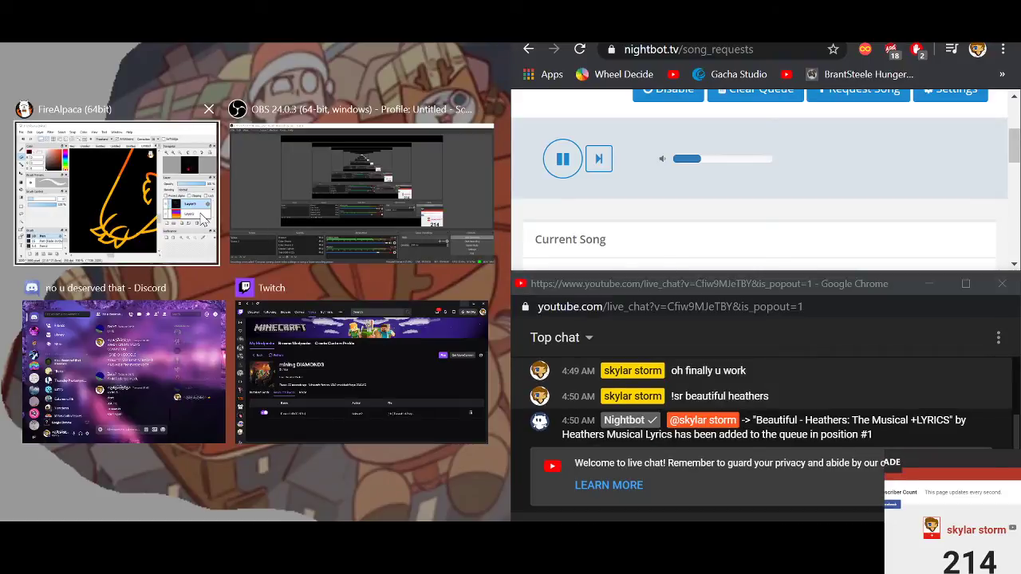
Step: Fill the desktop's left half with the FireAlpaca drawing window and narrow the popped-out chat against the right edge
left_click(191, 212)
left_click(523, 306)
left_click_drag(508, 309, 654, 323)
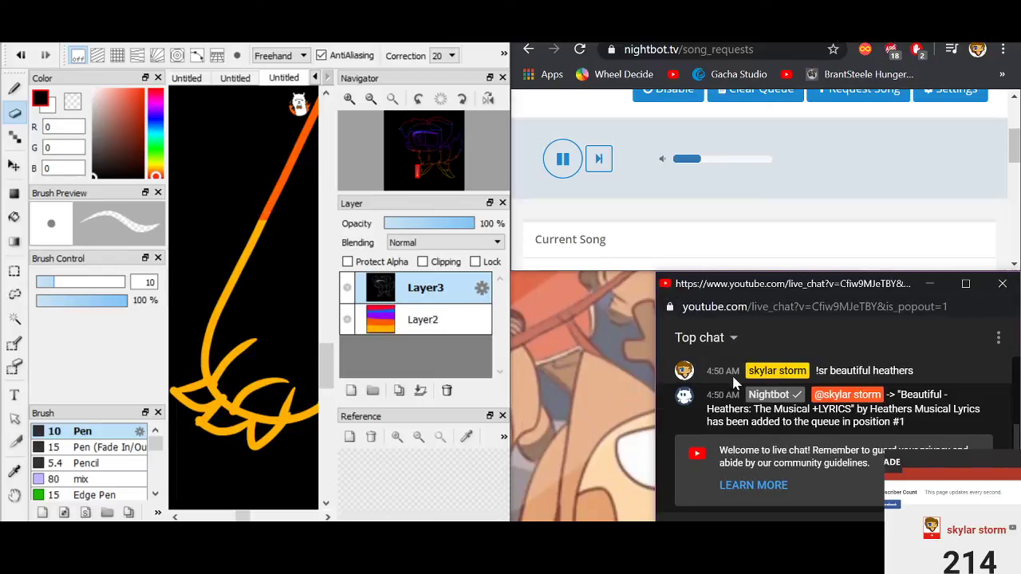
left_click_drag(654, 401, 804, 411)
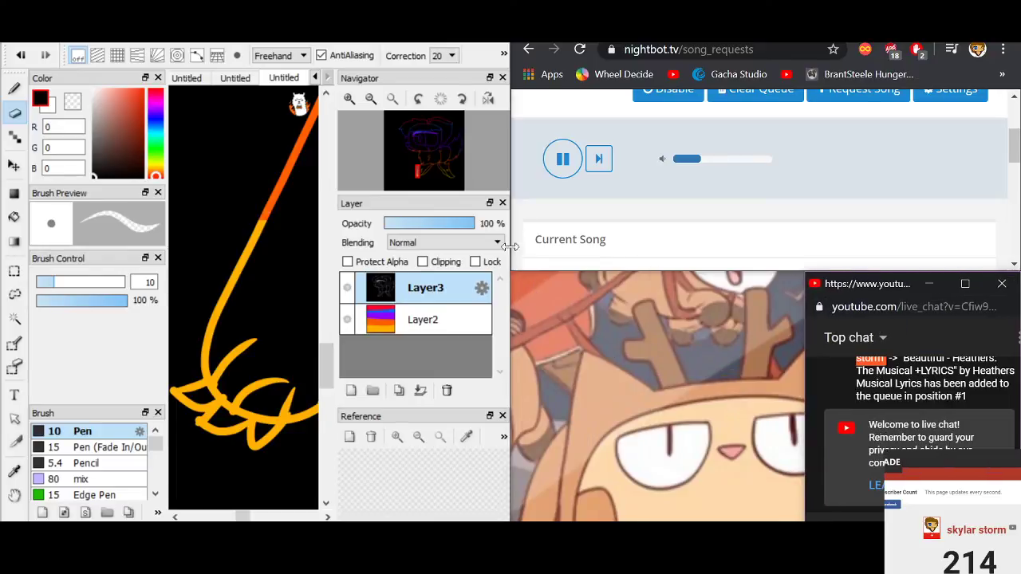
Step: Narrow the Nightbot window with its current song video in view, and widen FireAlpaca to meet it
left_click_drag(512, 236, 401, 247)
left_click_drag(508, 240, 621, 240)
scroll(836, 221, "down", 3)
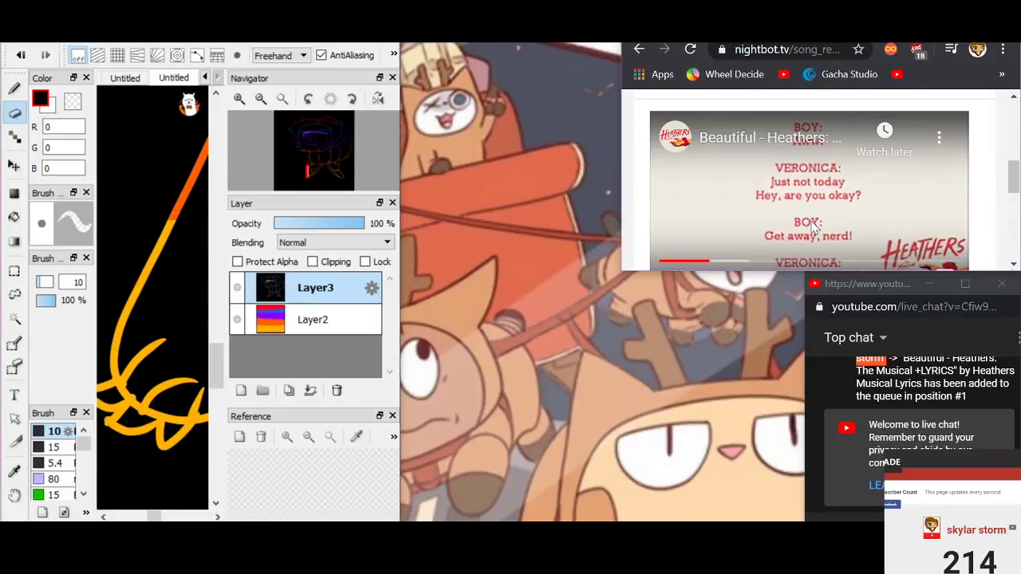
left_click_drag(1014, 177, 1014, 186)
left_click_drag(544, 293, 619, 293)
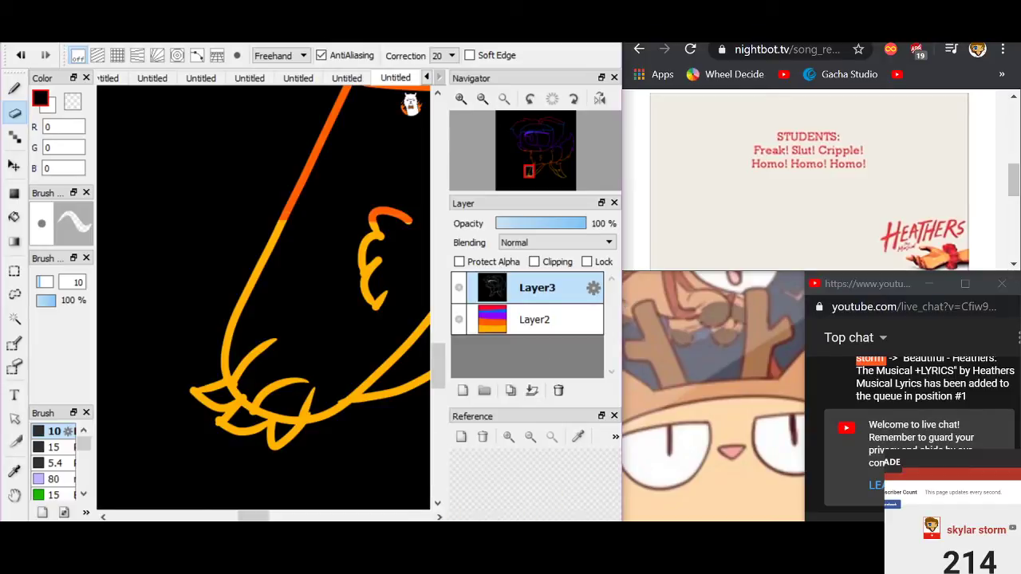
Step: Fit the whole character drawing into the visible FireAlpaca canvas area
scroll(335, 439, "down", 4)
scroll(275, 351, "up", 1)
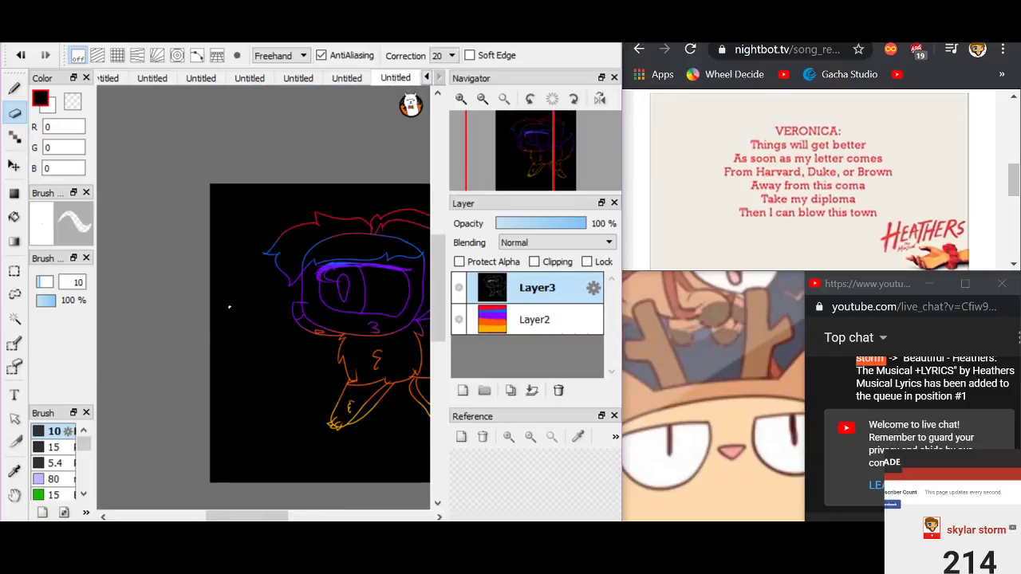
scroll(246, 299, "down", 2)
scroll(287, 295, "up", 1)
scroll(288, 295, "up", 5)
scroll(366, 397, "down", 1)
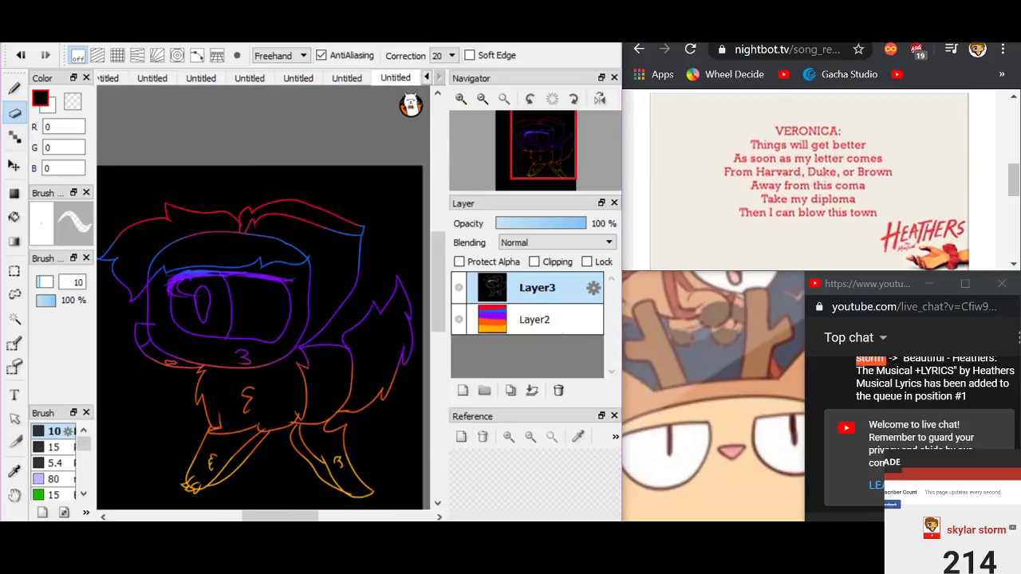
Step: Switch to OBS and restore its maximized window to a smaller size over the other windows
mouse_move(572, 534)
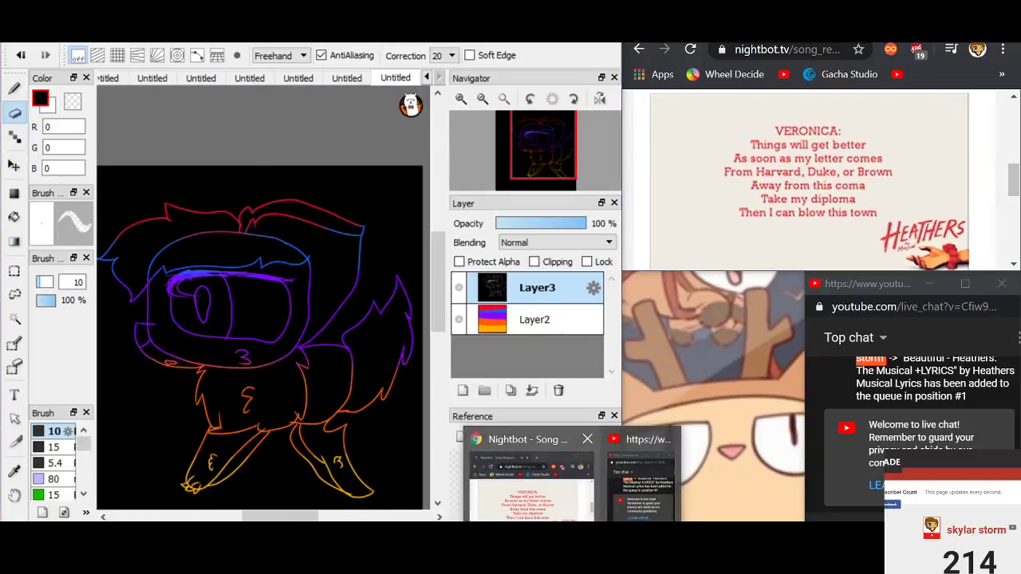
left_click(600, 535)
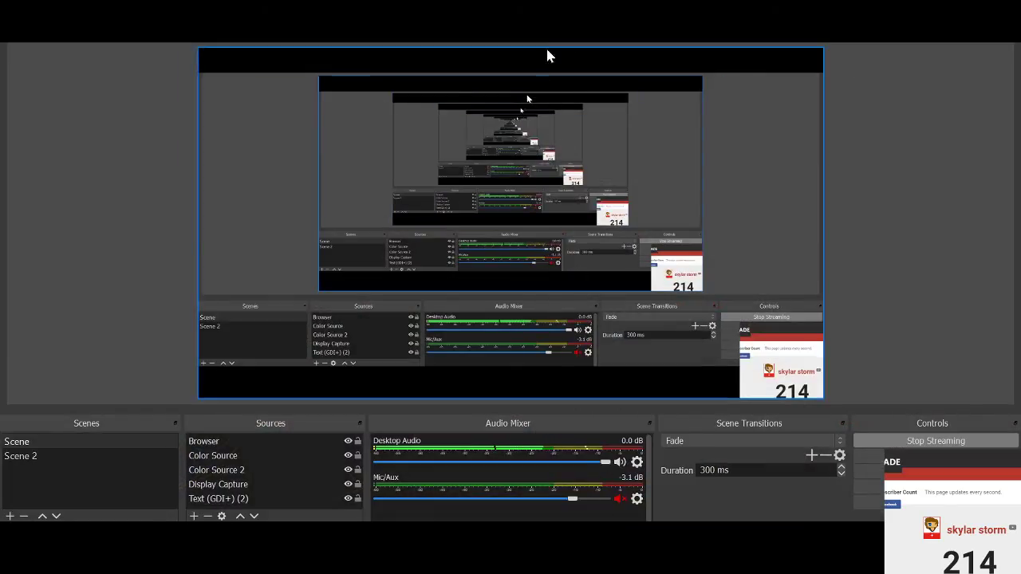
left_click_drag(558, 10, 589, 26)
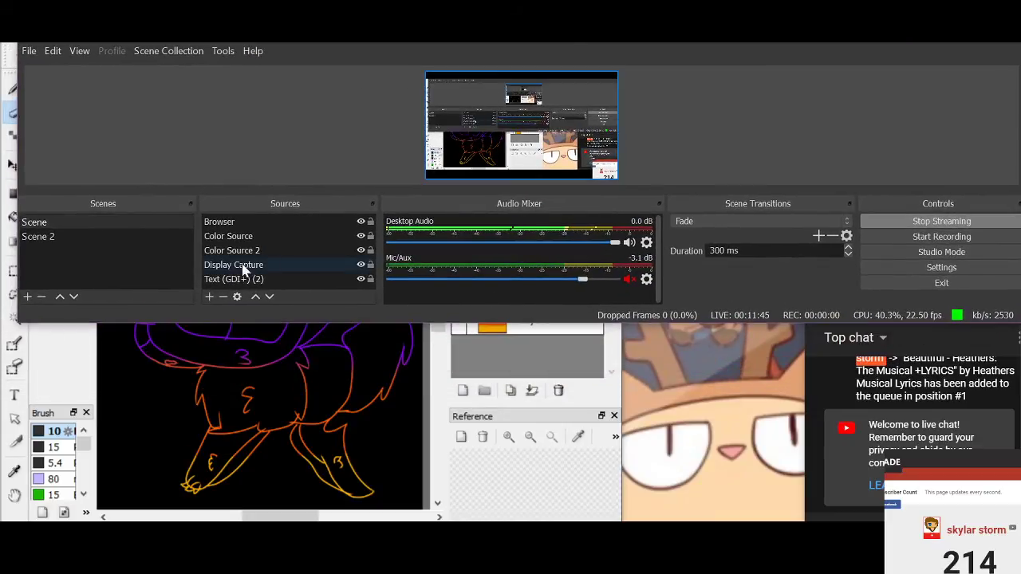
Step: Add a new image source named Image 2 to the scene and open the file browser for its image
left_click(209, 296)
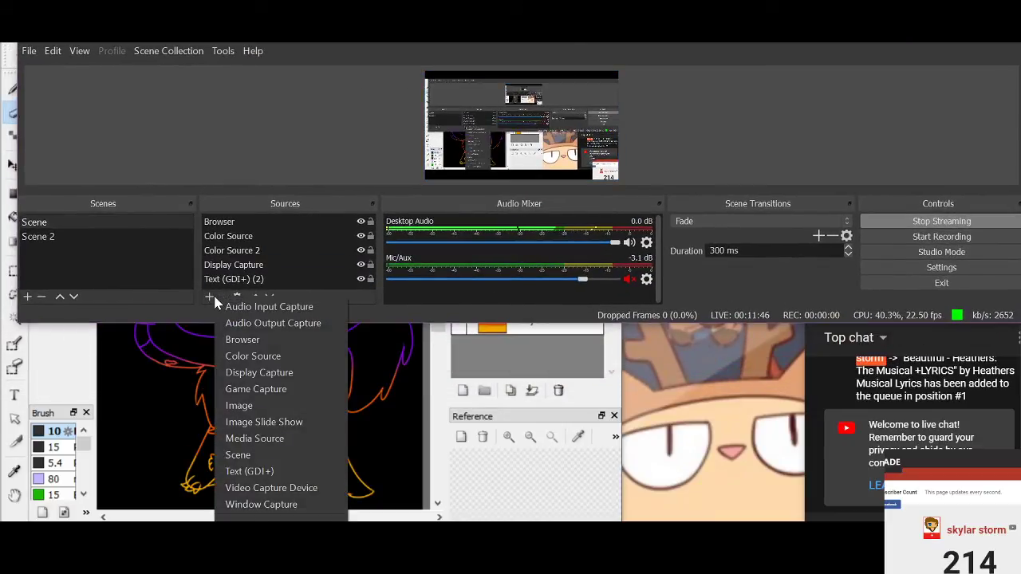
left_click(262, 406)
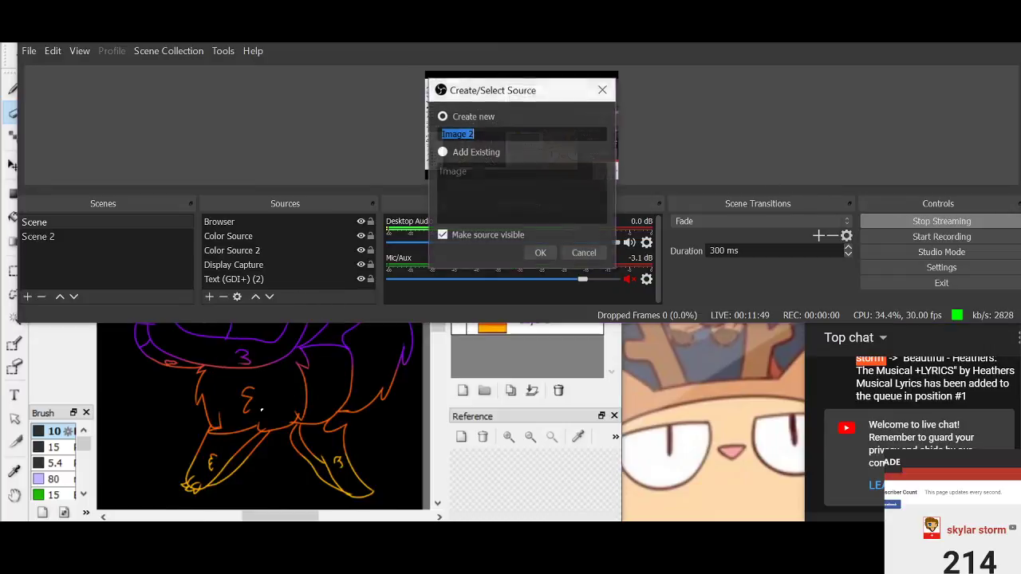
left_click(540, 253)
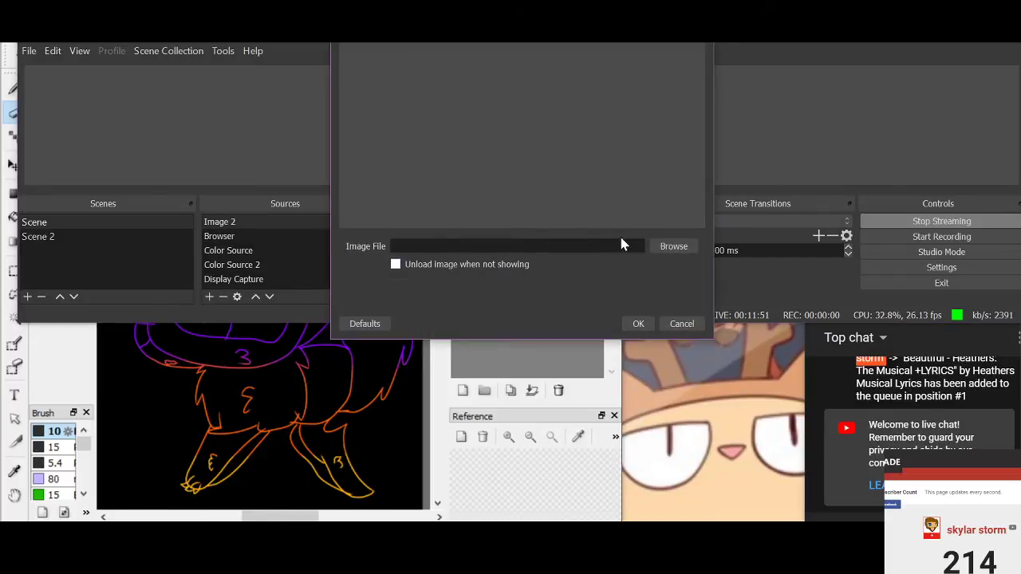
left_click(670, 247)
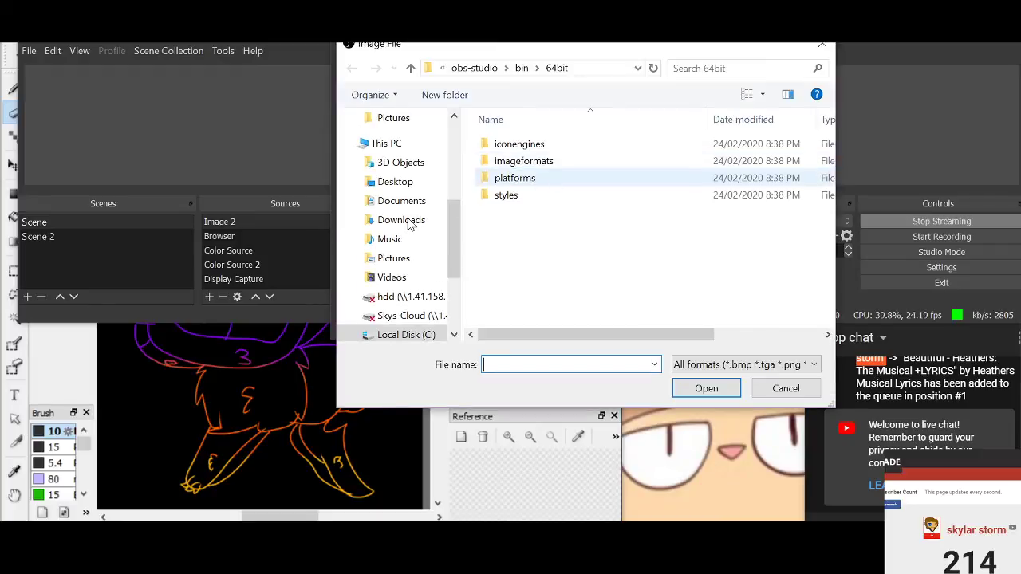
Step: Look through the Documents, Desktop, Pictures, Videos and OneDrive folders for an image for the new source
left_click(406, 221)
left_click(406, 201)
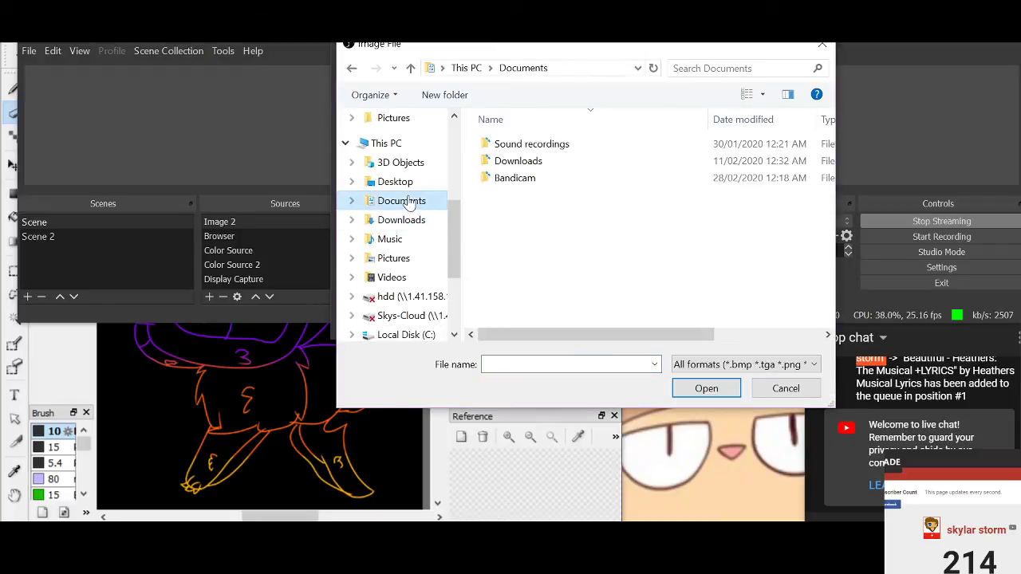
left_click(408, 182)
left_click(408, 163)
left_click(408, 144)
left_click(408, 201)
left_click(409, 220)
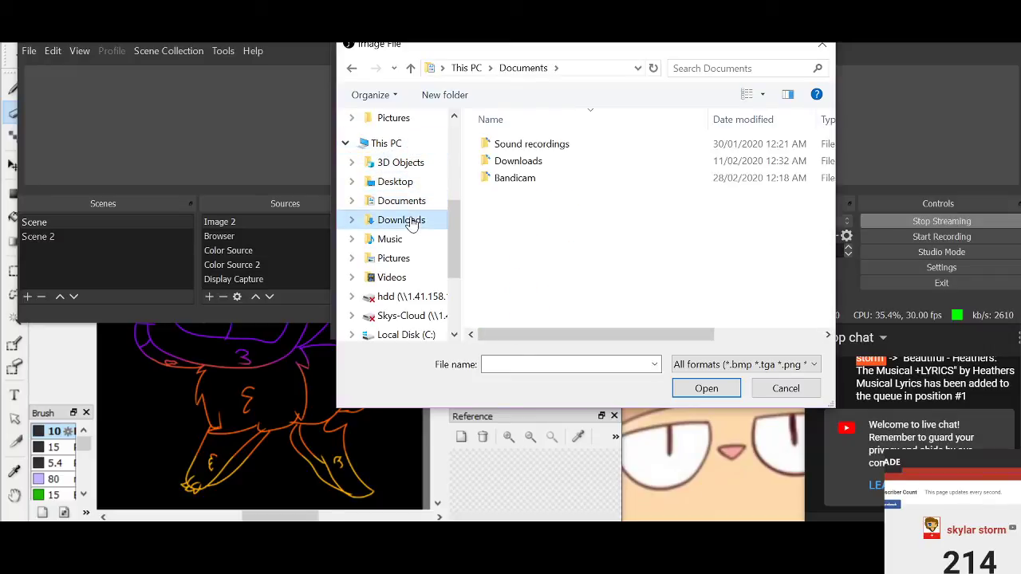
left_click(406, 239)
left_click(399, 258)
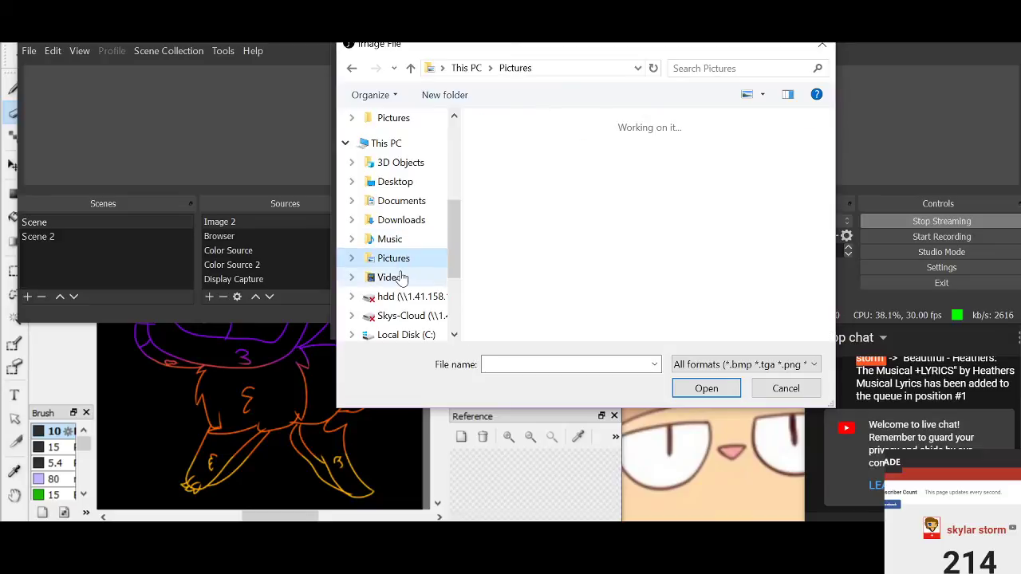
left_click(394, 277)
left_click(391, 259)
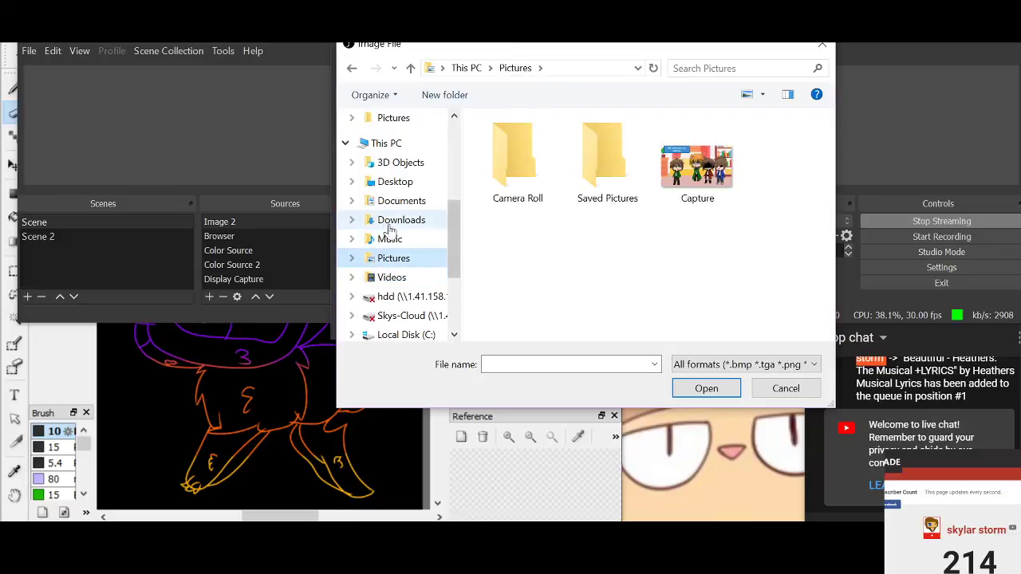
left_click(377, 166)
scroll(372, 160, "up", 1)
left_click(387, 145)
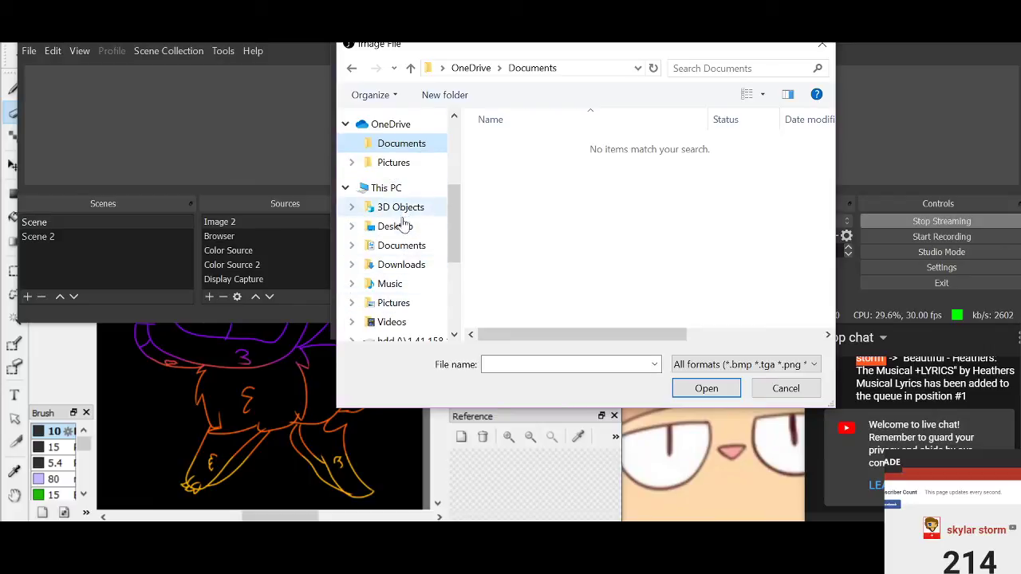
scroll(399, 223, "down", 1)
scroll(403, 263, "down", 1)
scroll(399, 255, "up", 2)
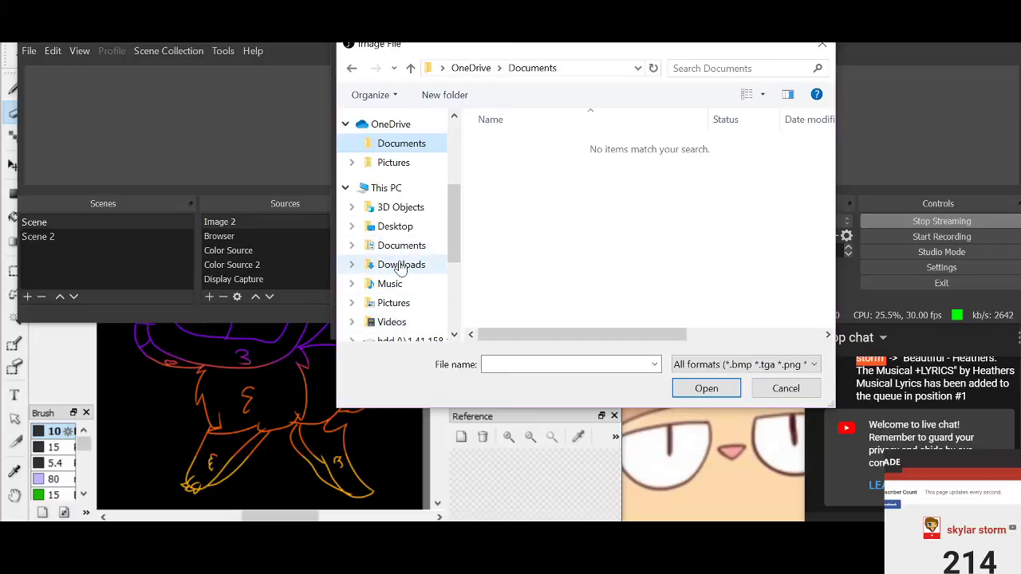
Step: Load Meme7 from the Memes folder of DesktopGoose v0.3 in Downloads into the Image 2 source and accept its properties
left_click(400, 265)
double_click(539, 162)
double_click(536, 147)
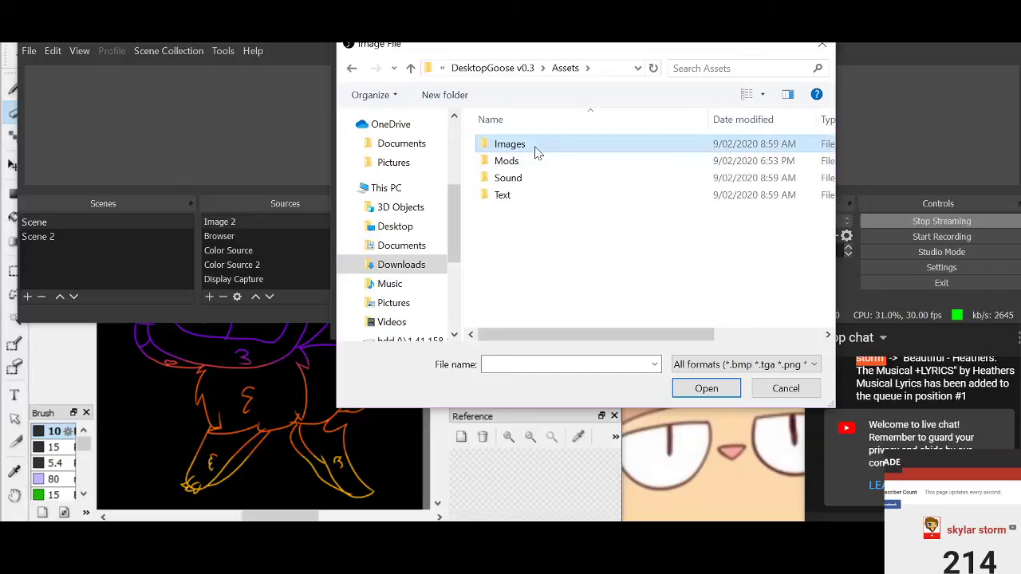
double_click(536, 147)
left_click(538, 150)
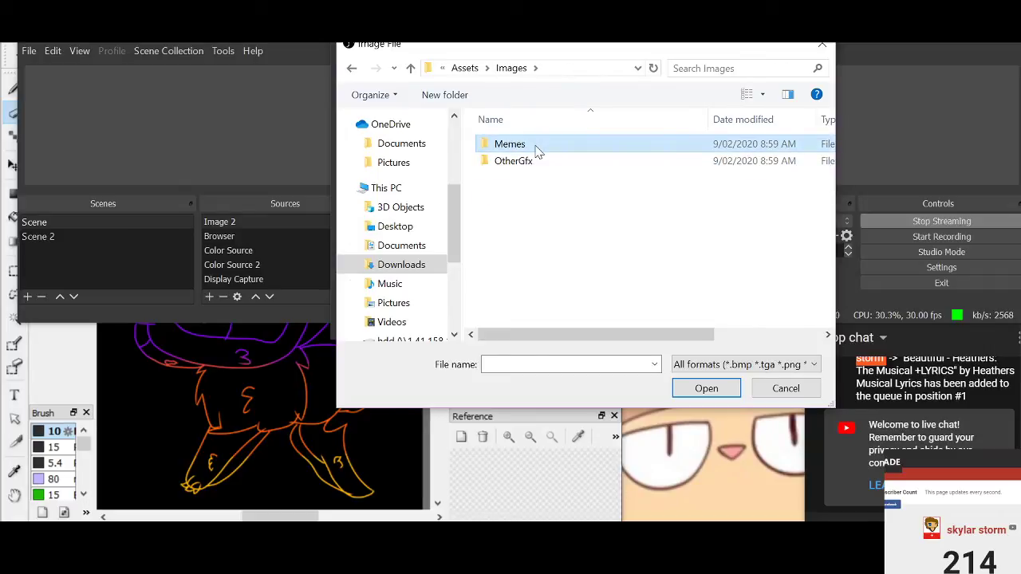
double_click(537, 147)
left_click(756, 271)
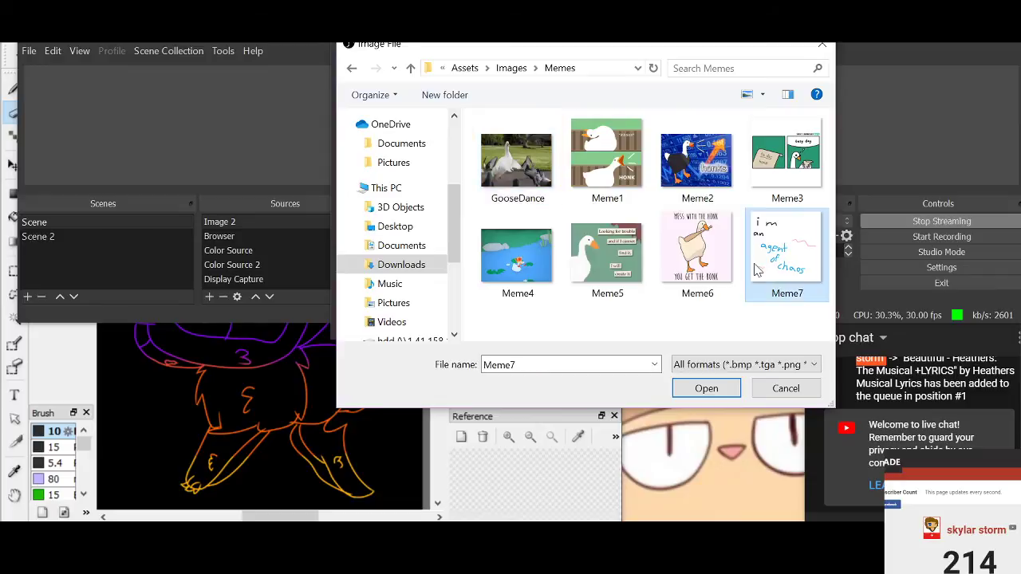
double_click(756, 271)
left_click(638, 324)
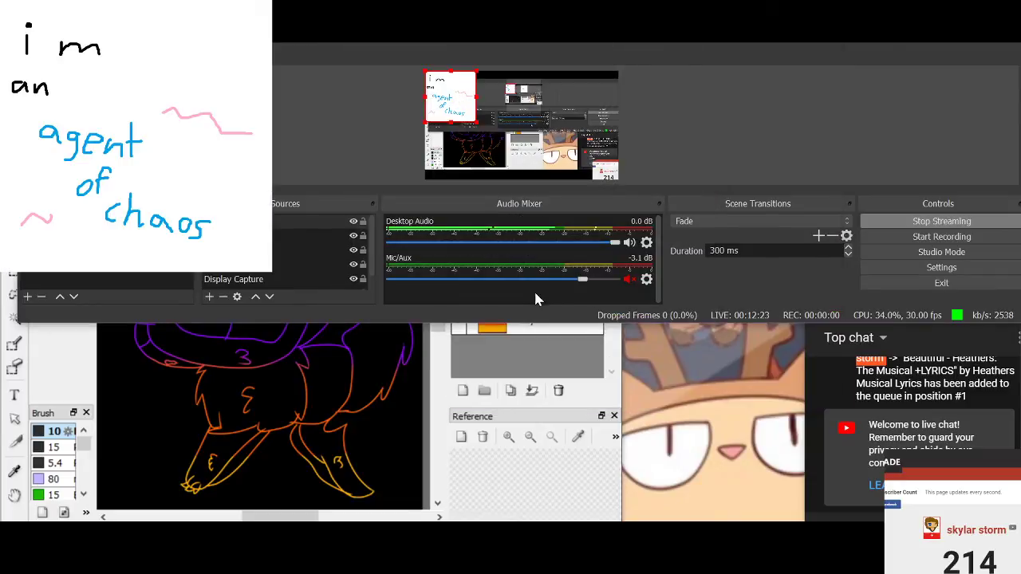
Step: Move the Meme7 image to the bottom of the scene beside the subscriber counter and maximize the OBS window
left_click_drag(541, 164, 566, 163)
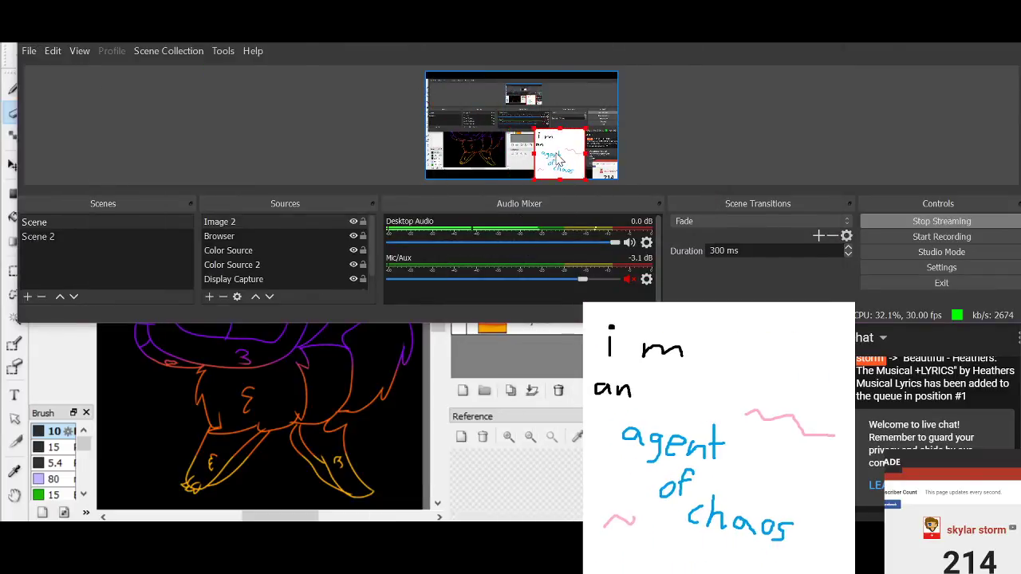
left_click(972, 39)
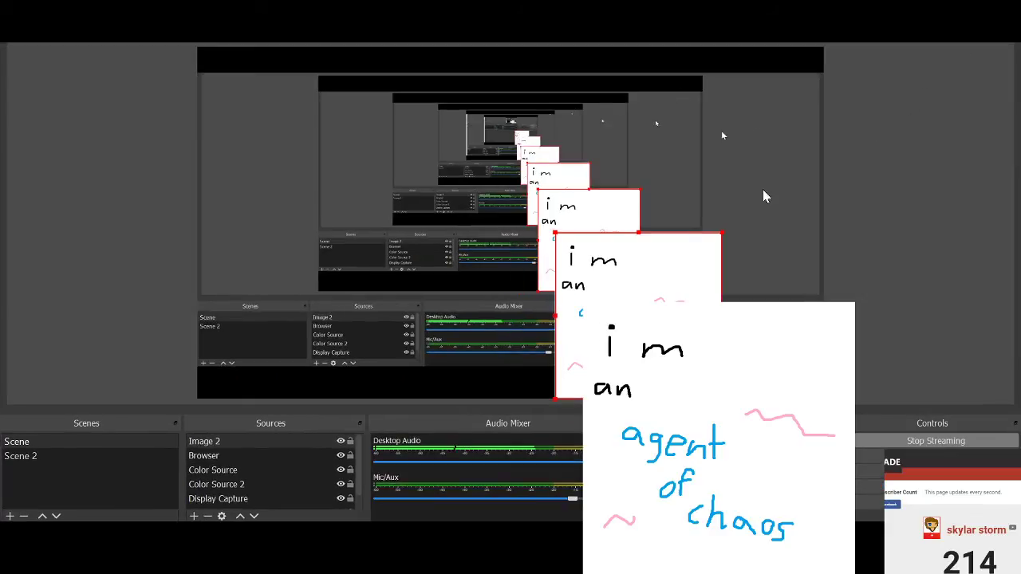
left_click(970, 39)
left_click_drag(826, 45, 405, 44)
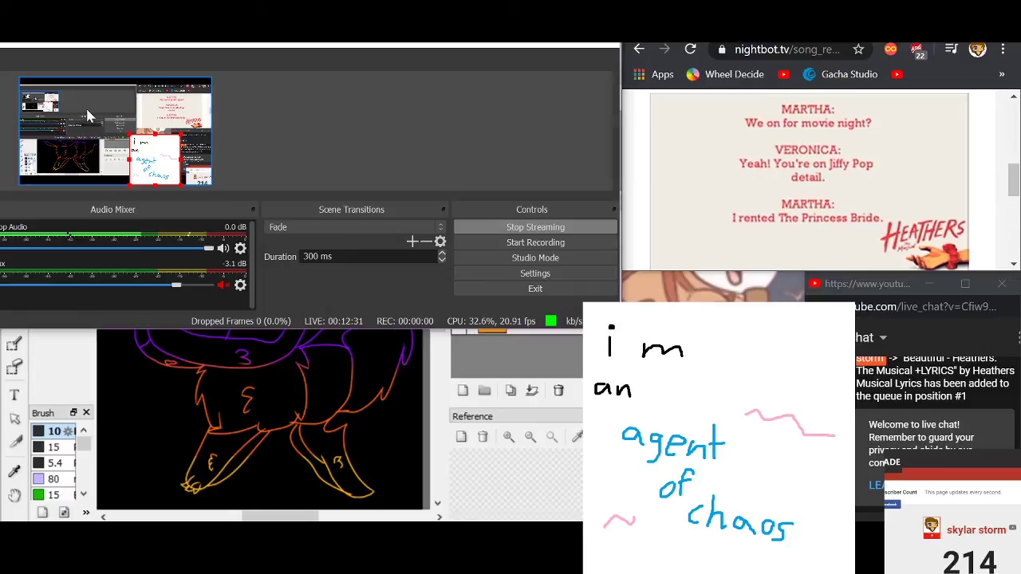
left_click(567, 40)
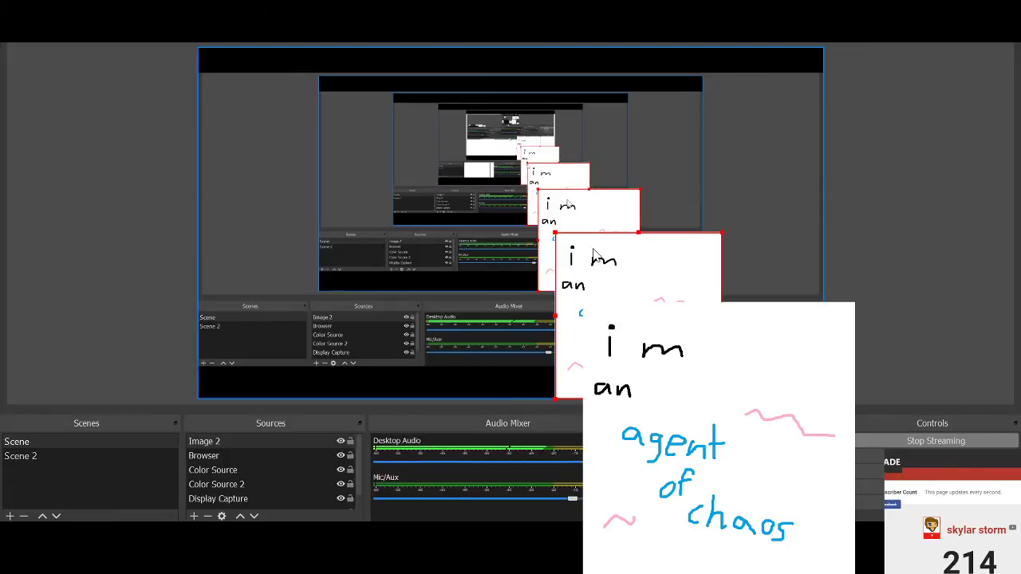
Step: Shrink the Meme7 image and place it at the bottom of the scene directly beside the subscriber counter
mouse_move(554, 235)
left_mouse_down()
mouse_move(590, 280)
mouse_move(590, 232)
mouse_move(593, 251)
mouse_move(559, 237)
left_mouse_up()
mouse_move(602, 271)
left_mouse_down()
mouse_move(668, 284)
mouse_move(593, 278)
mouse_move(616, 281)
left_mouse_up()
left_click(625, 297)
mouse_move(569, 257)
left_mouse_down()
mouse_move(598, 257)
mouse_move(597, 275)
mouse_move(700, 406)
mouse_move(675, 396)
mouse_move(685, 399)
left_mouse_up()
left_click(944, 327)
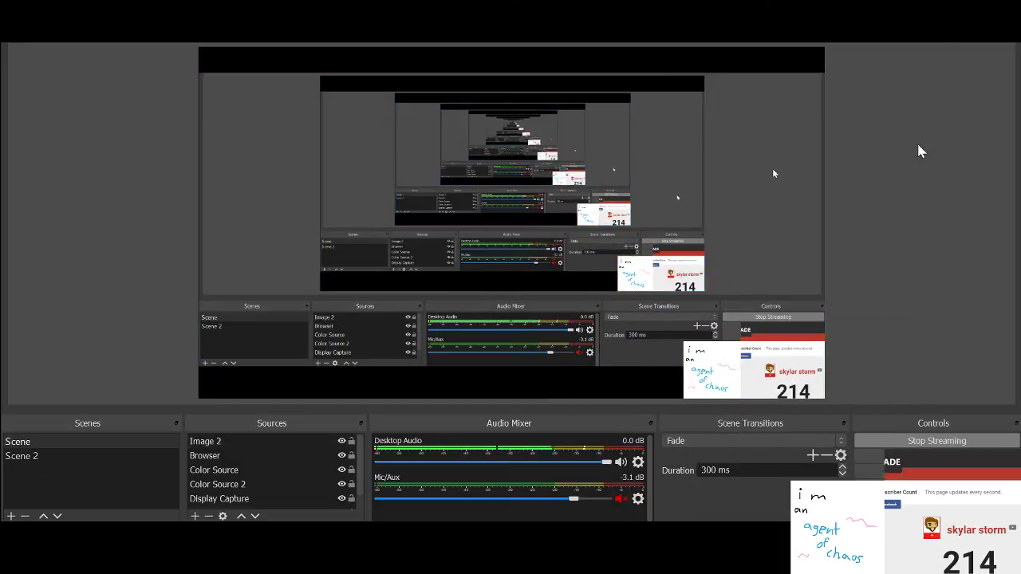
Step: Minimize OBS, maximize the Chrome window and open the YouTube Live Dashboard at its basic stream info section
left_click(930, 9)
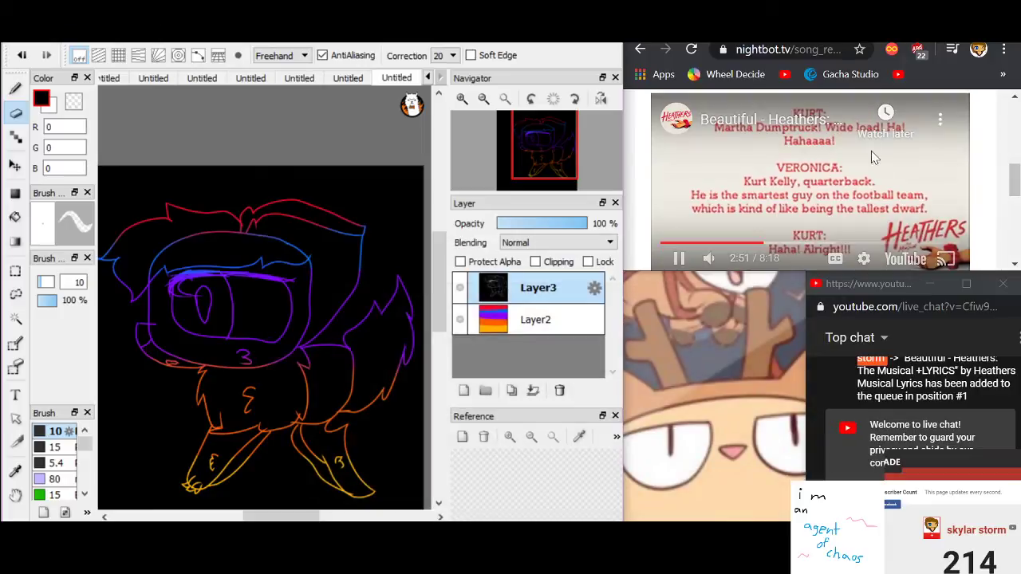
left_click(966, 10)
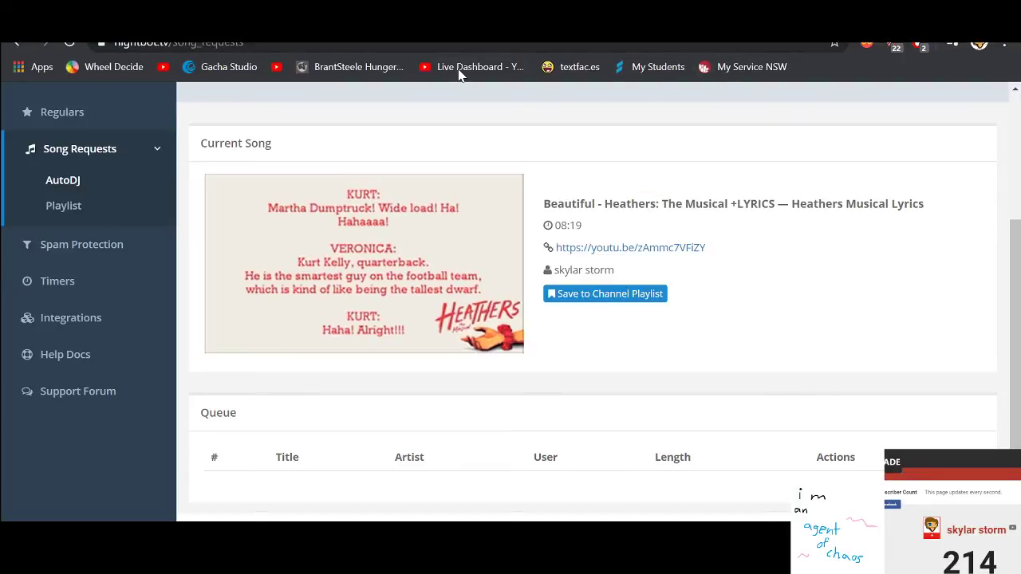
left_click(461, 67)
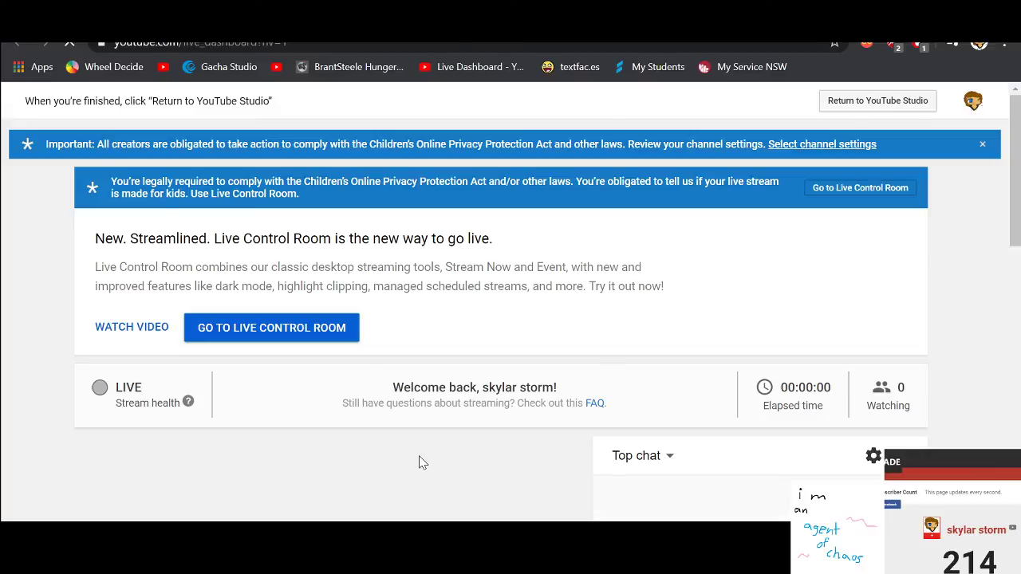
scroll(247, 270, "down", 5)
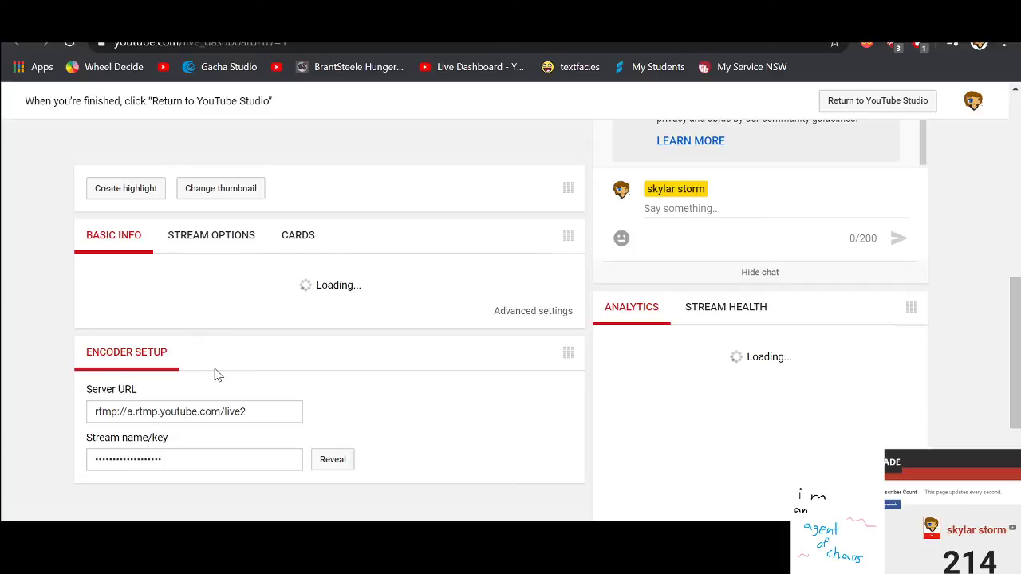
Step: Change the stream title to "Drawing with desktop goose ruining me up" and close the Live Dashboard window
key("alt+Tab")
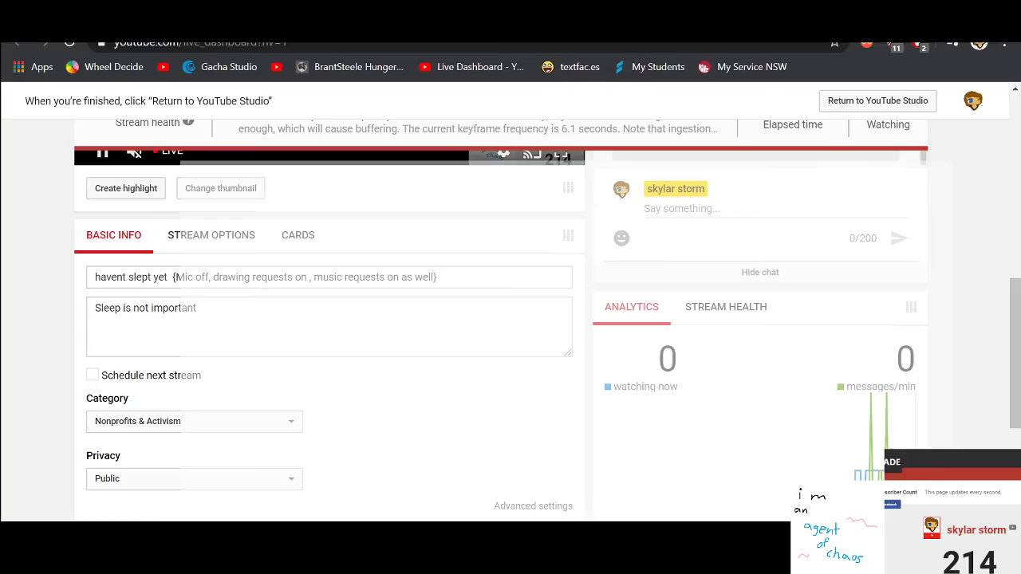
key("ctrl+a")
key("BackSpace")
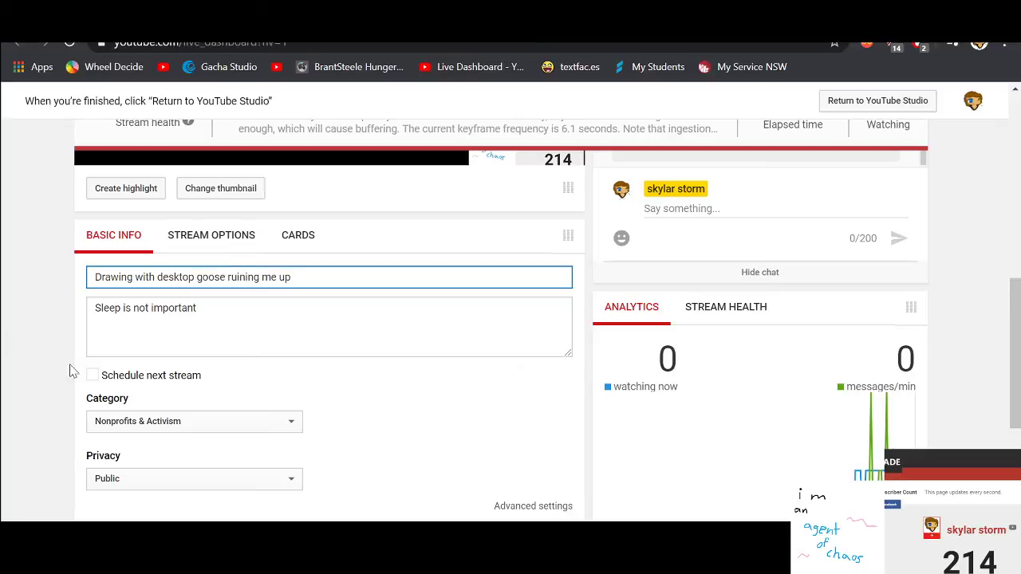
left_click(423, 406)
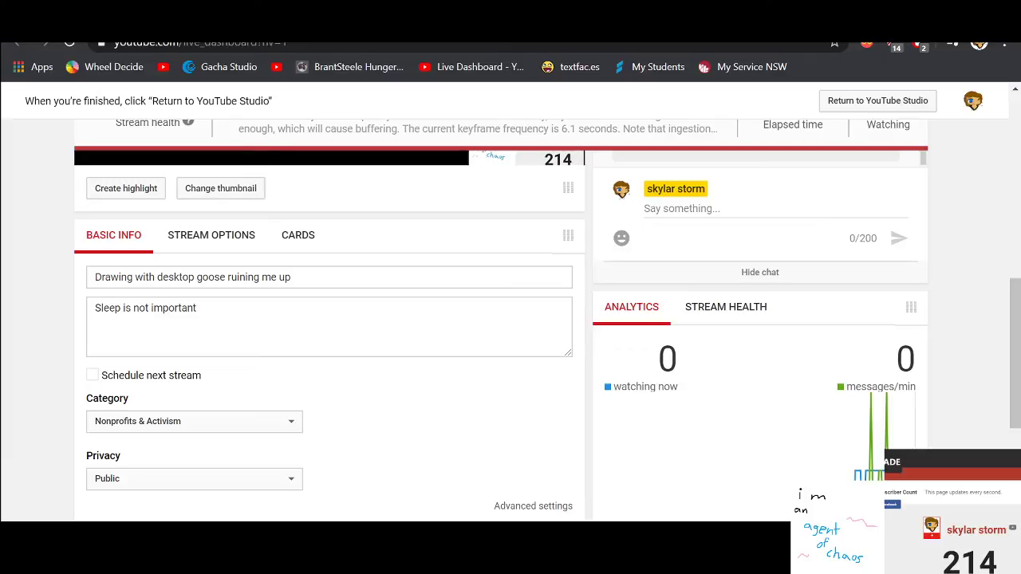
mouse_move(650, 494)
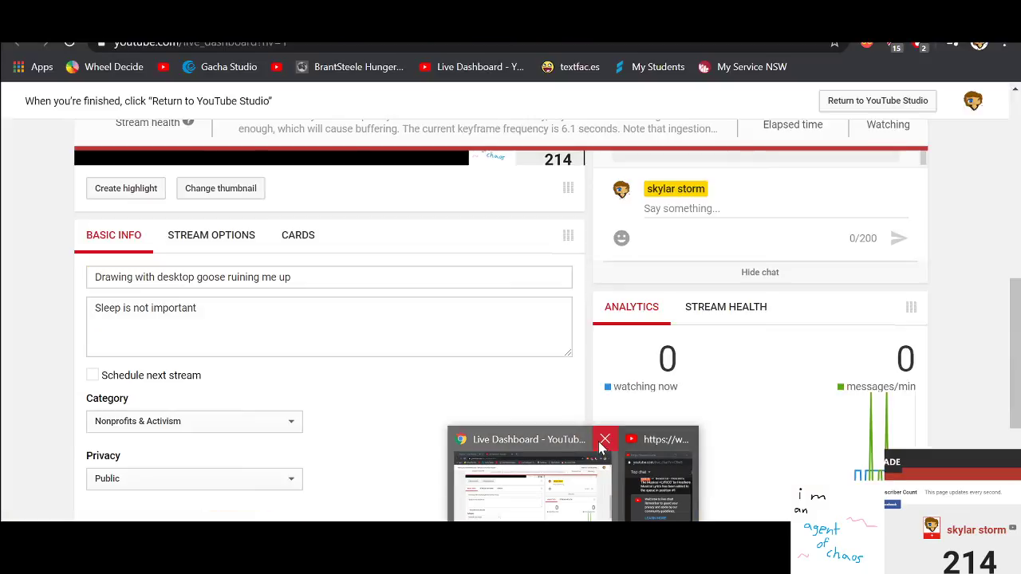
left_click(599, 440)
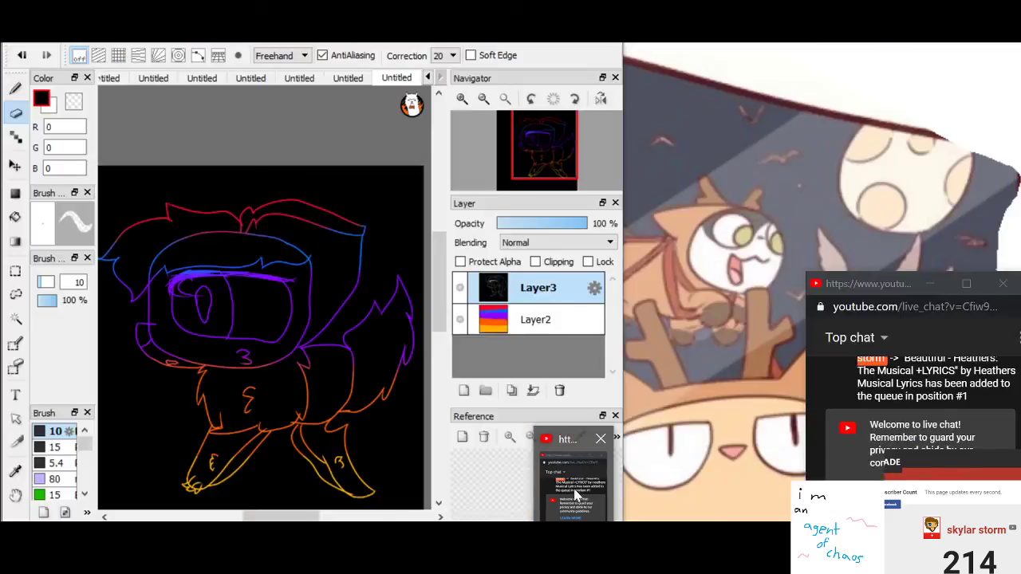
mouse_move(556, 516)
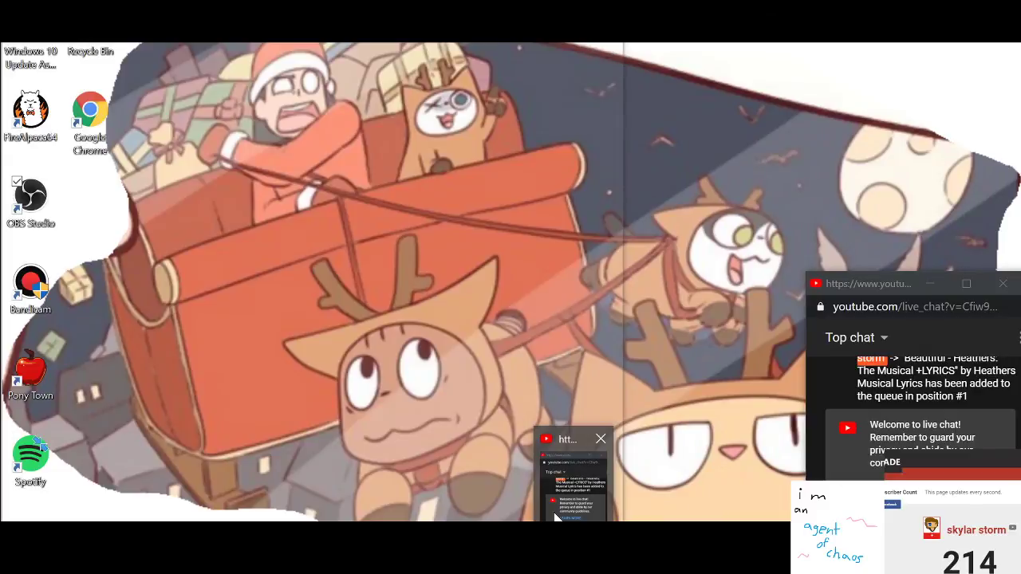
key("super")
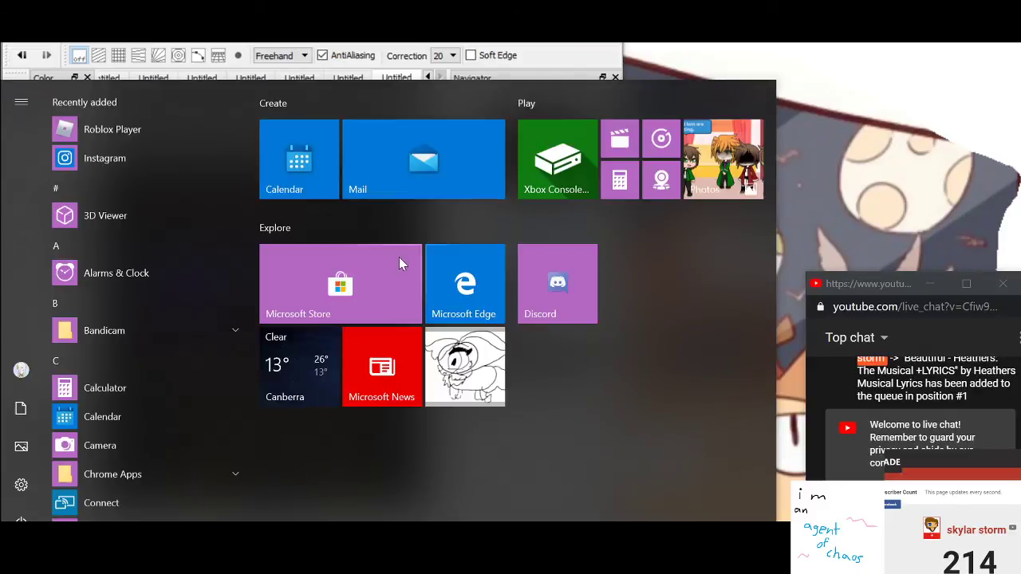
left_click(91, 303)
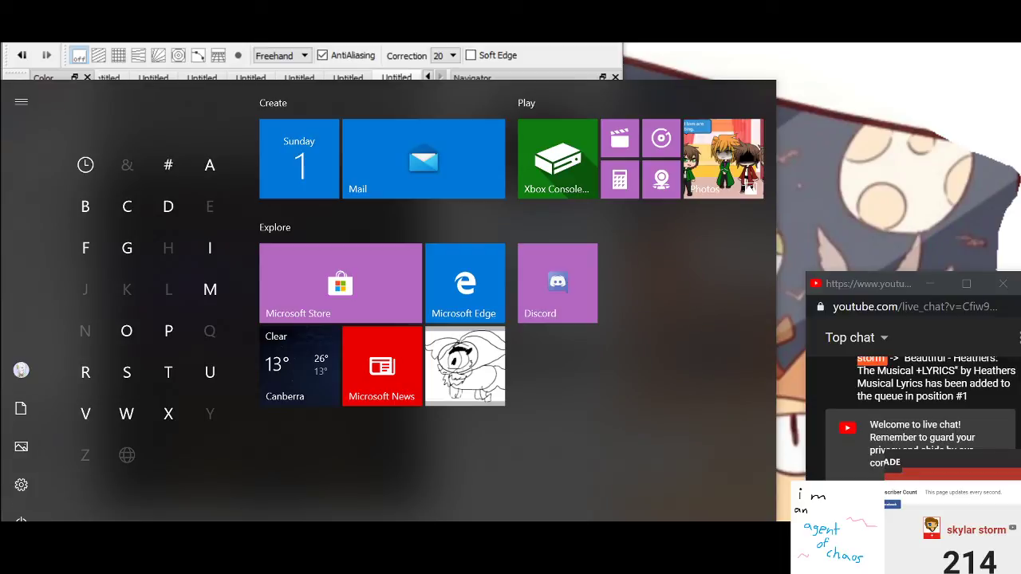
left_click(878, 104)
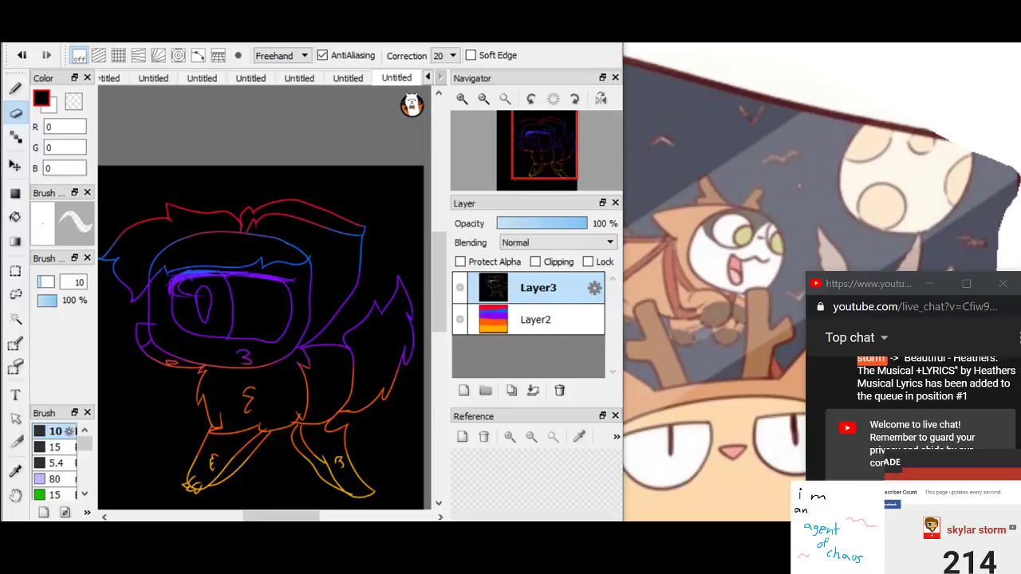
Step: Launch GooseDesktop from the DesktopGoose v0.3 folder in Downloads and minimize the File Explorer window
key("super+e")
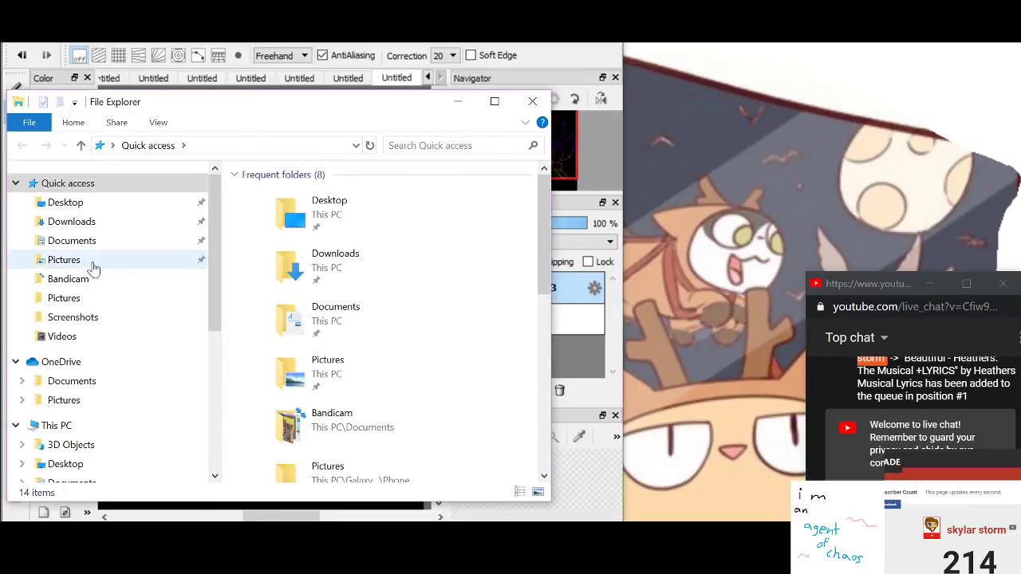
left_click(332, 284)
double_click(332, 285)
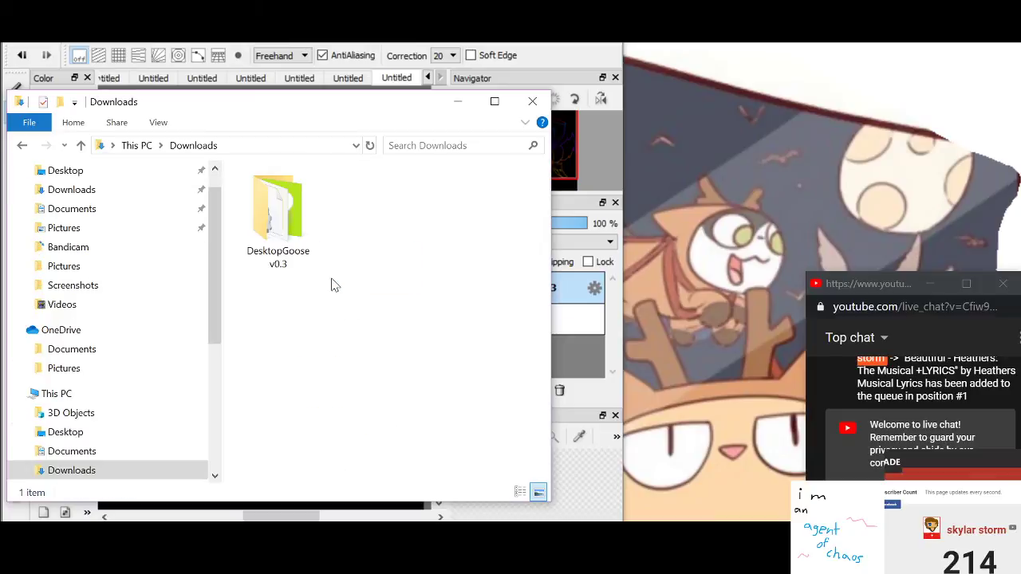
double_click(292, 232)
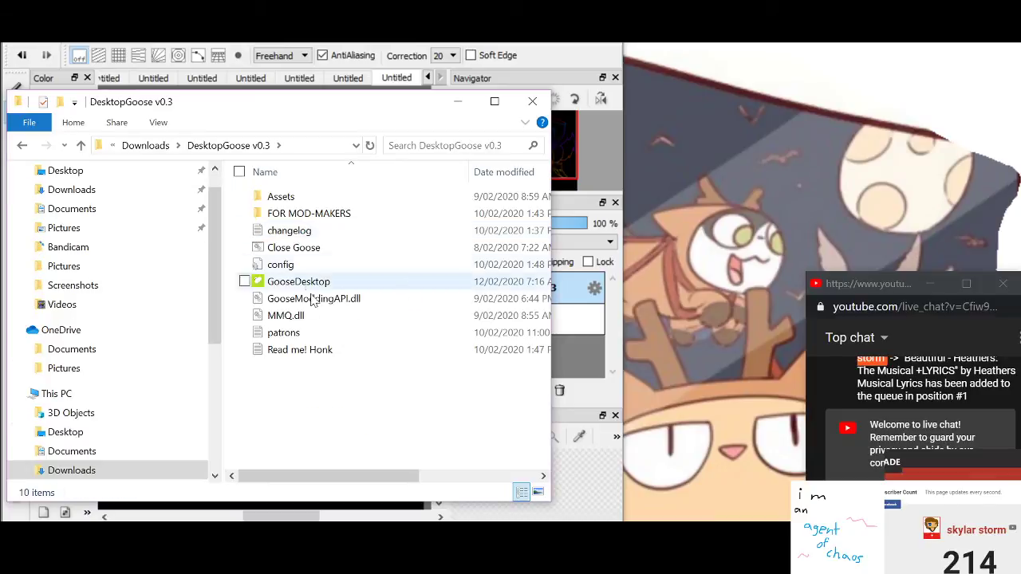
left_click(311, 287)
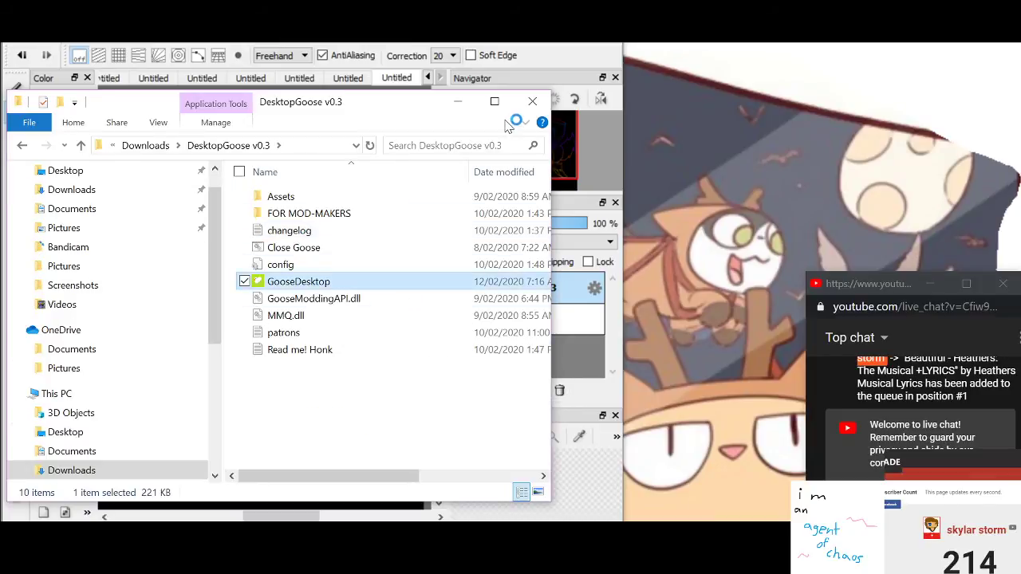
left_click(456, 103)
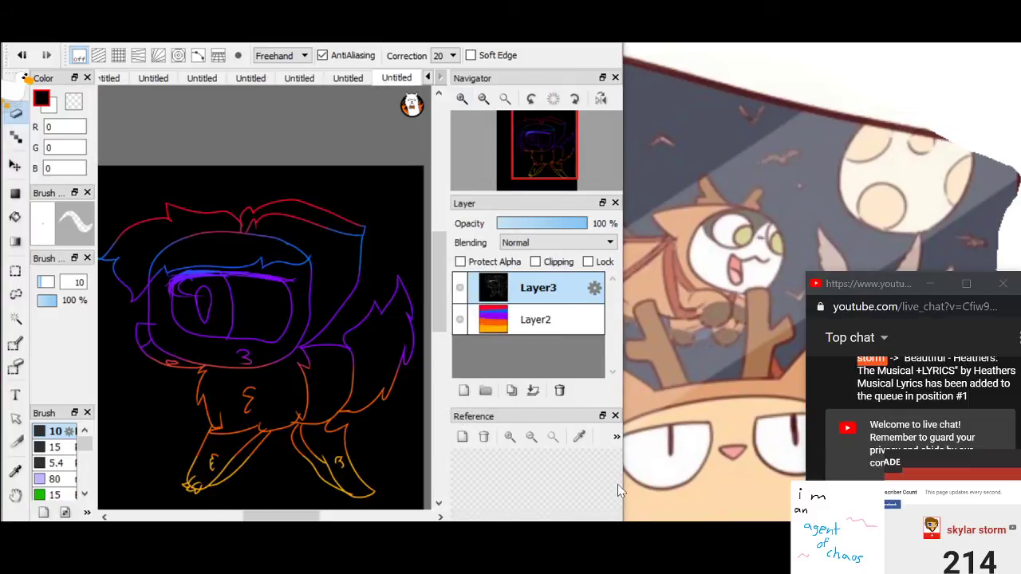
Step: Switch to OBS, remove the Image 2 source from the scene and minimize the window again
left_click(629, 556)
right_click(724, 386)
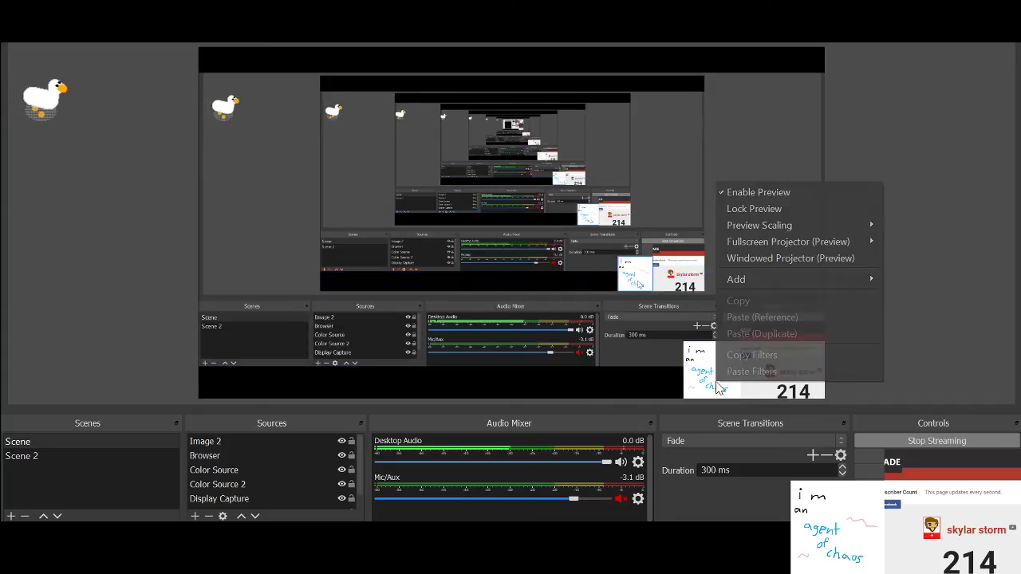
left_click(690, 375)
right_click(689, 370)
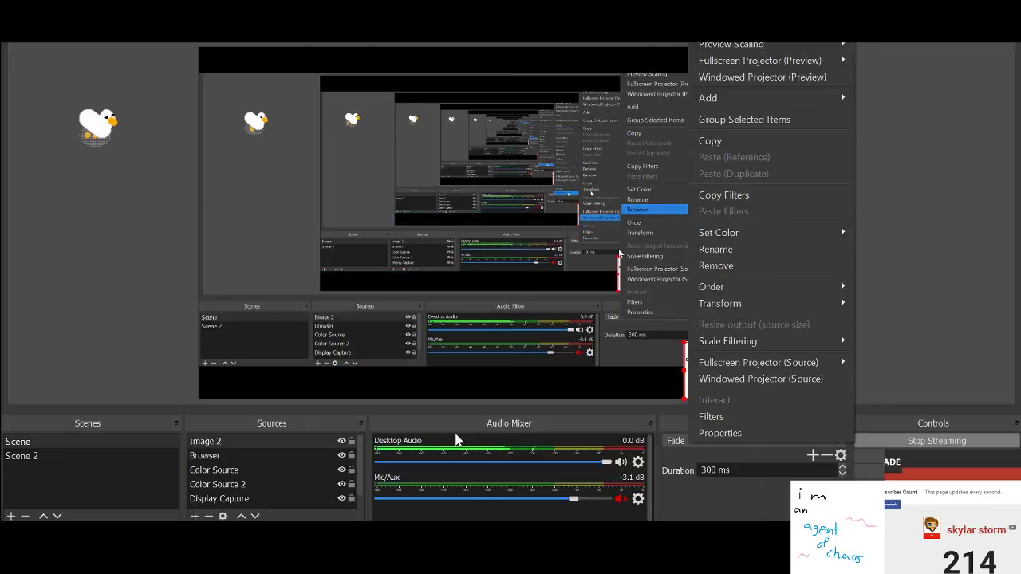
left_click(284, 441)
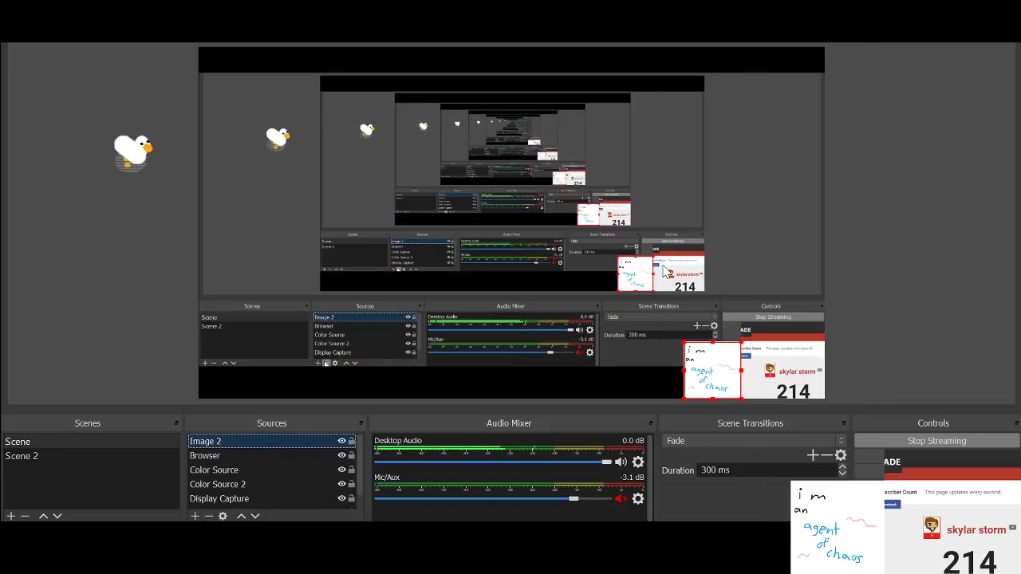
left_click(208, 516)
left_click(572, 301)
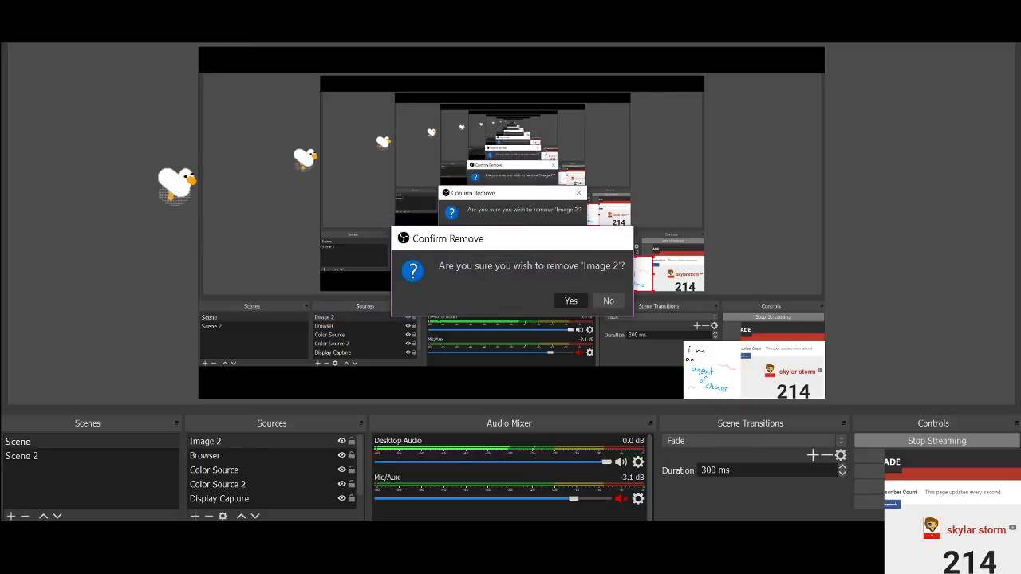
left_click(930, 10)
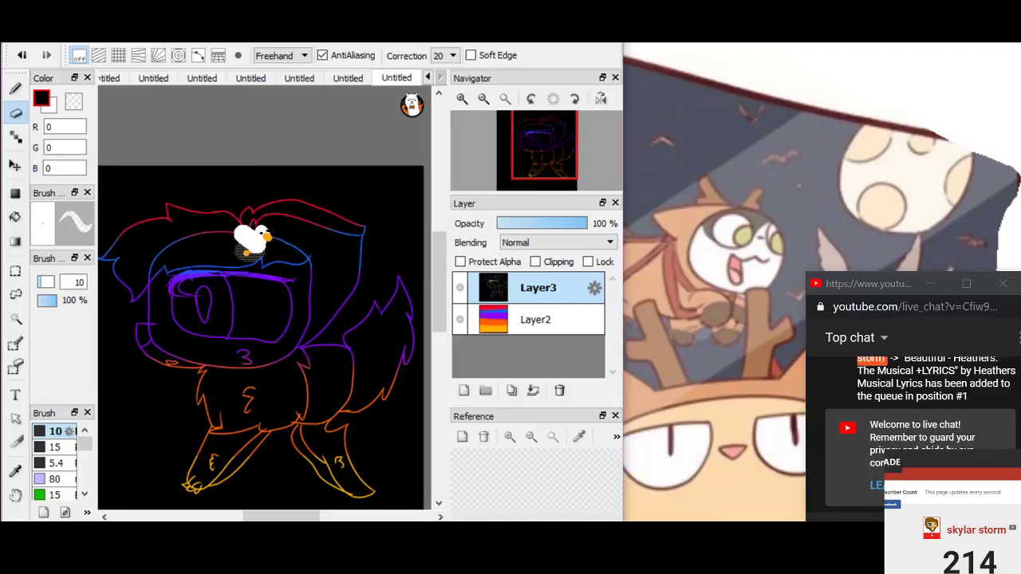
Step: Snap FireAlpaca and the live chat window side by side, giving the drawing about four fifths of the screen width
left_click(567, 12)
key("alt+Tab")
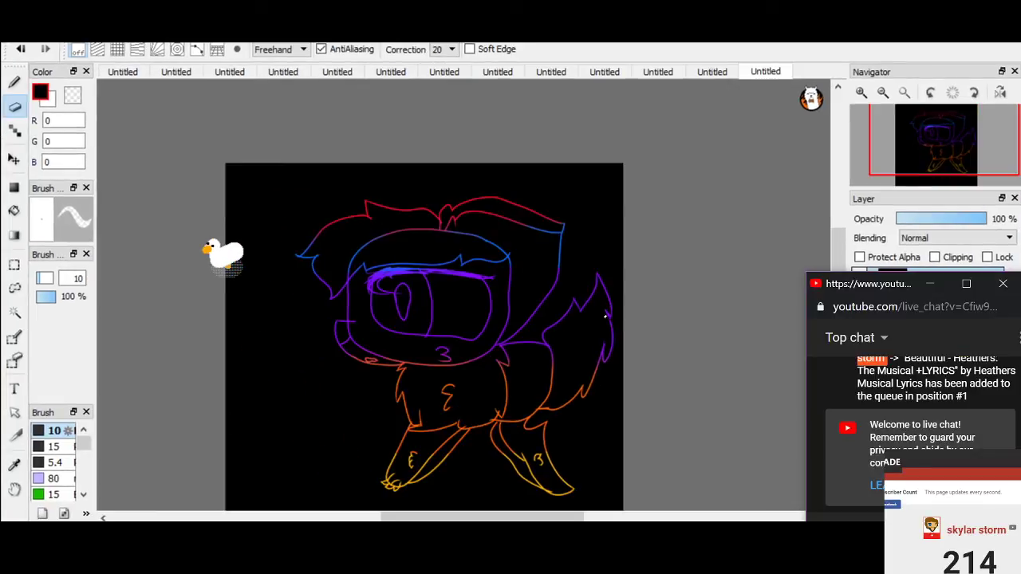
left_click_drag(914, 285, 1020, 300)
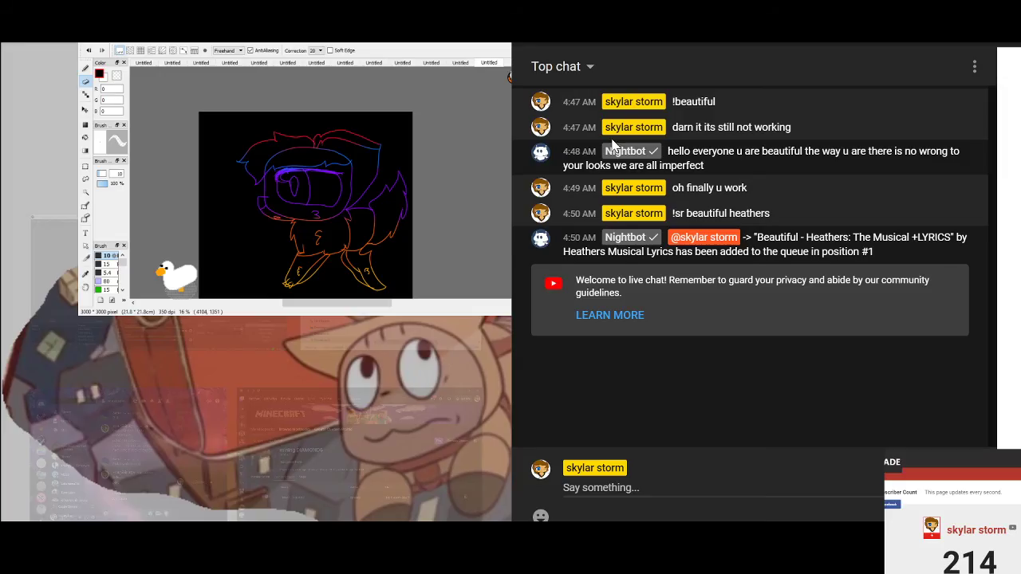
left_click(151, 92)
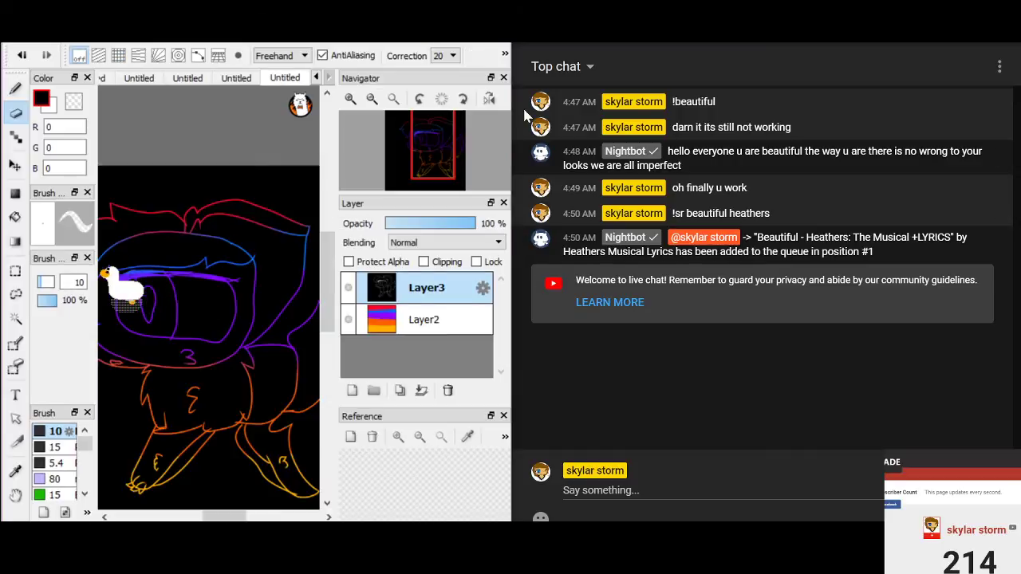
left_click_drag(1016, 174, 878, 213)
key("super+Down")
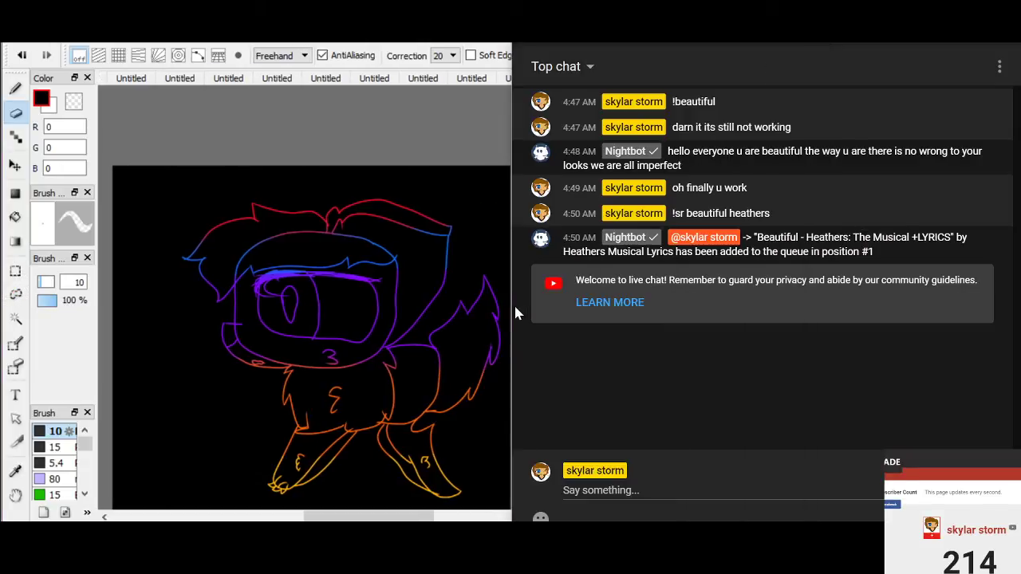
mouse_move(510, 307)
left_mouse_down()
mouse_move(950, 361)
mouse_move(882, 372)
mouse_move(899, 388)
mouse_move(804, 405)
mouse_move(819, 399)
left_mouse_up()
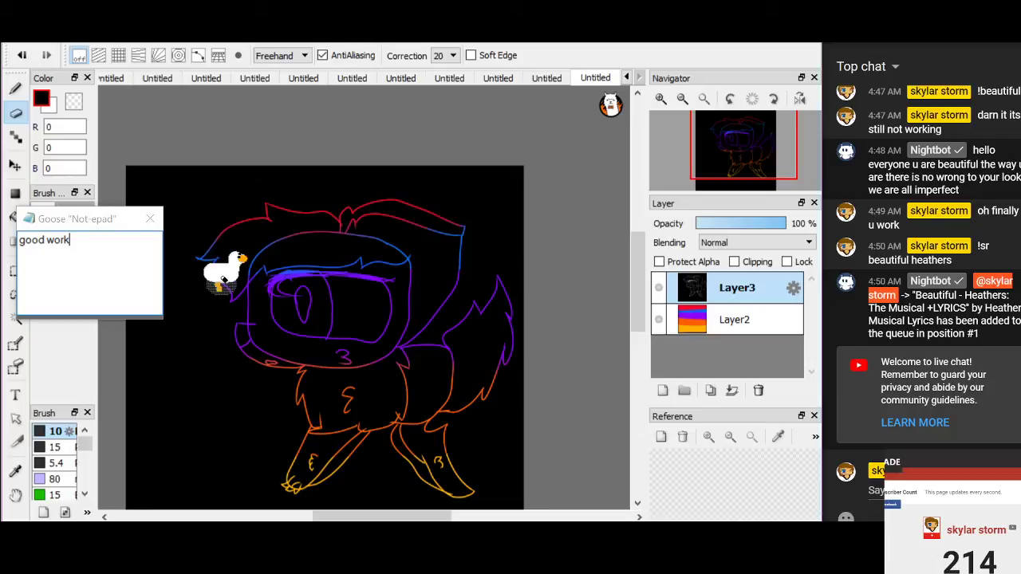
Step: Close the Goose Not-epad note and create a new 3000 × 3000 pixel, 350 dpi image for drawing with the brush
left_click(150, 220)
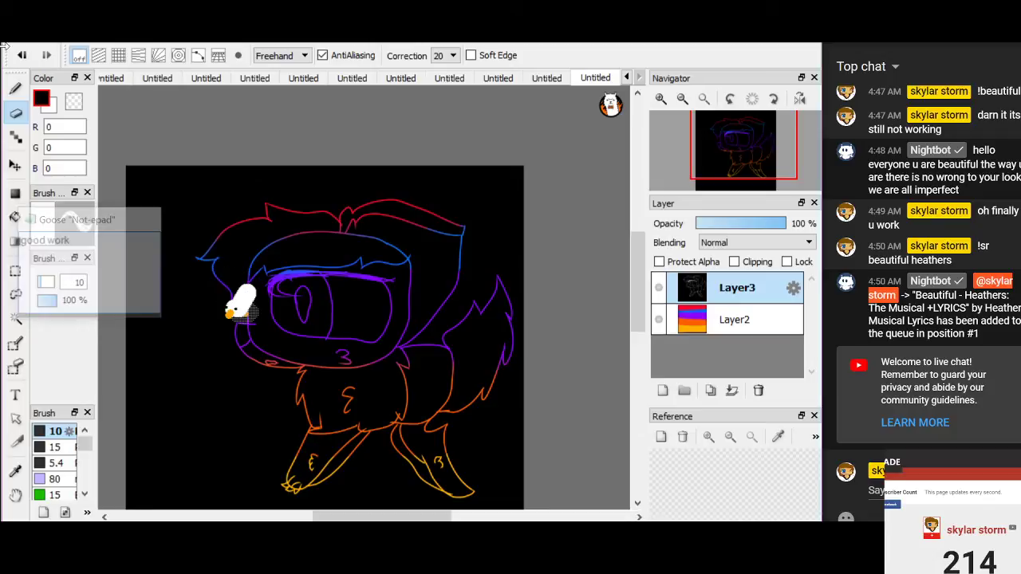
left_click(16, 88)
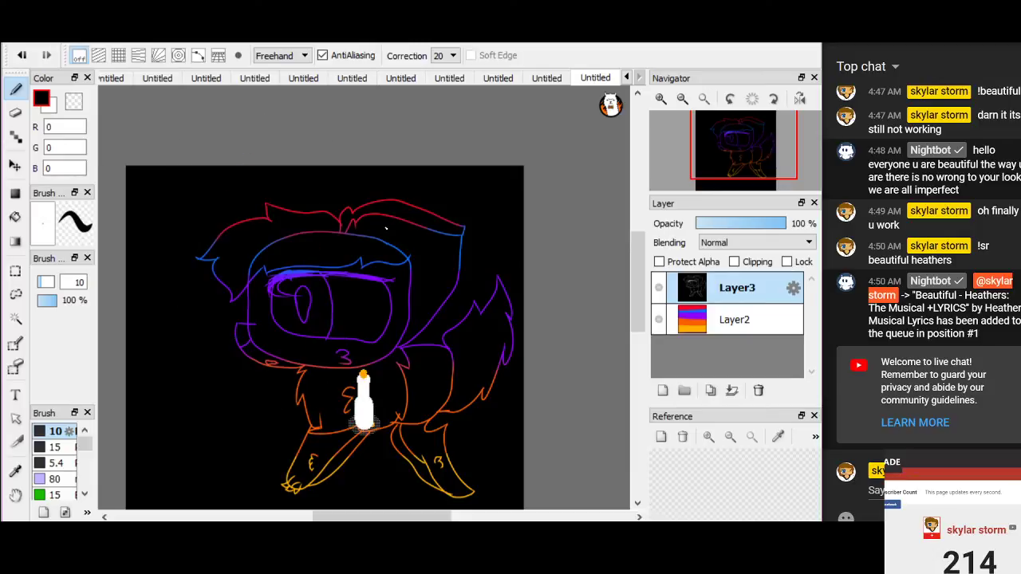
left_click(19, 47)
left_click(5, 43)
left_click(5, 44)
left_click(36, 53)
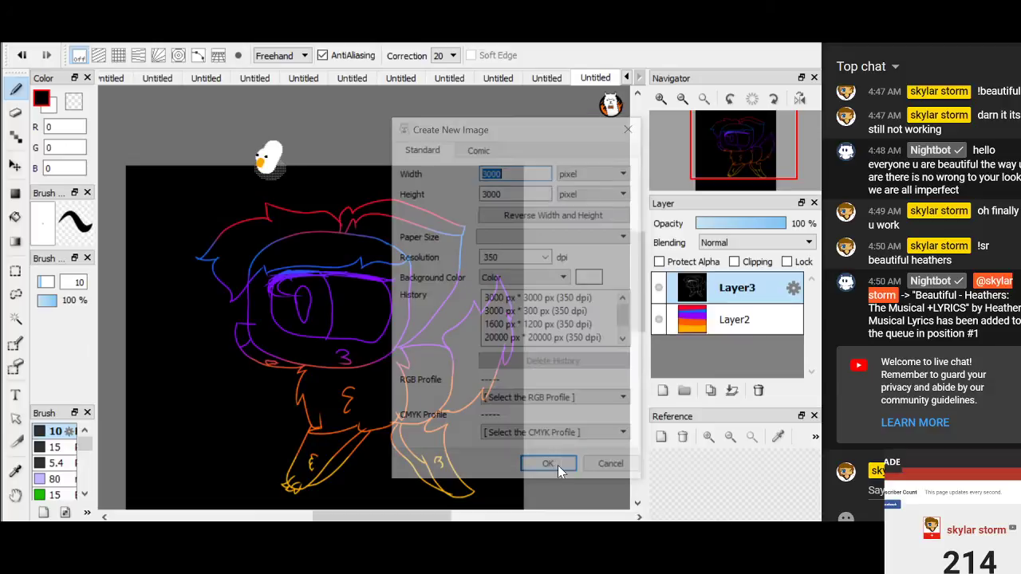
left_click(525, 470)
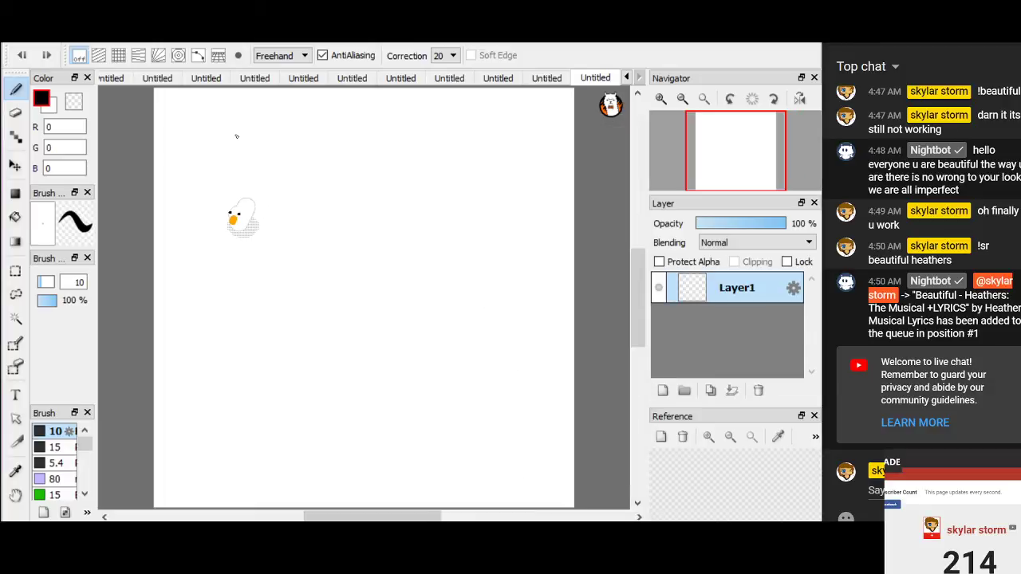
Step: Widen the docked color and brush panels and draw a large rounded head outline with the 10 px Pen
left_click_drag(104, 173, 145, 186)
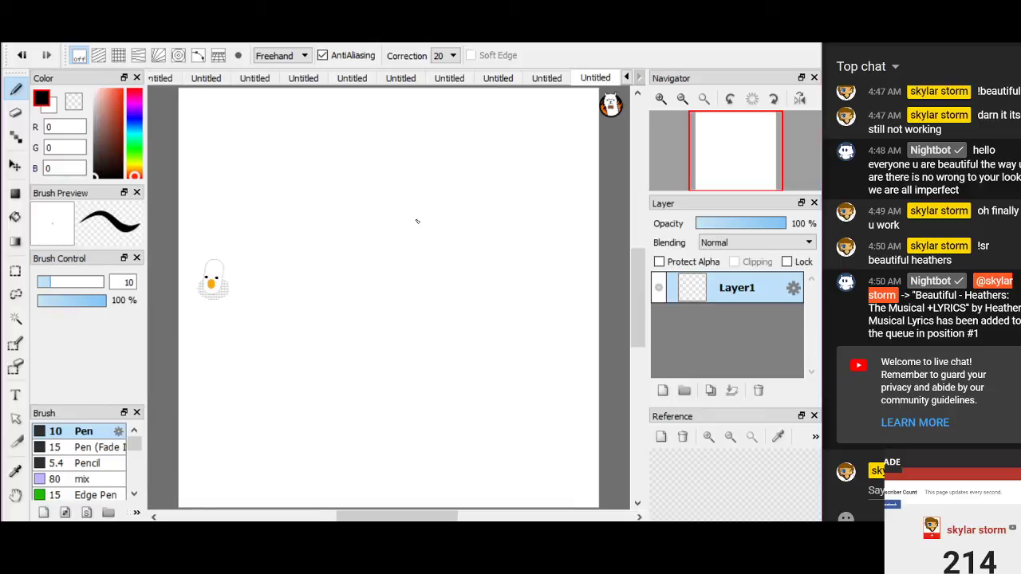
left_click_drag(417, 172, 388, 176)
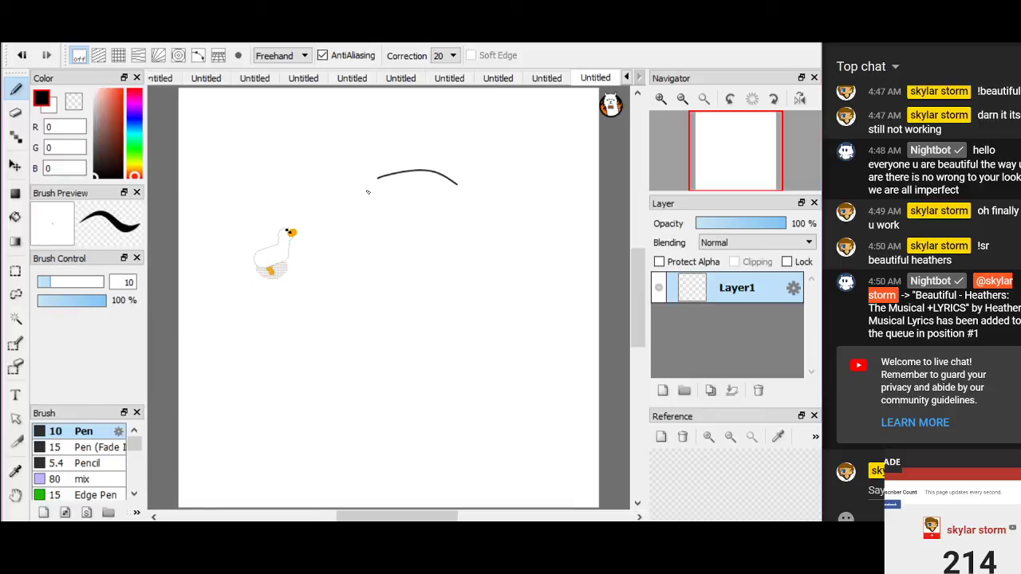
mouse_move(368, 264)
left_mouse_down()
mouse_move(390, 286)
mouse_move(479, 293)
mouse_move(503, 244)
mouse_move(505, 196)
left_mouse_up()
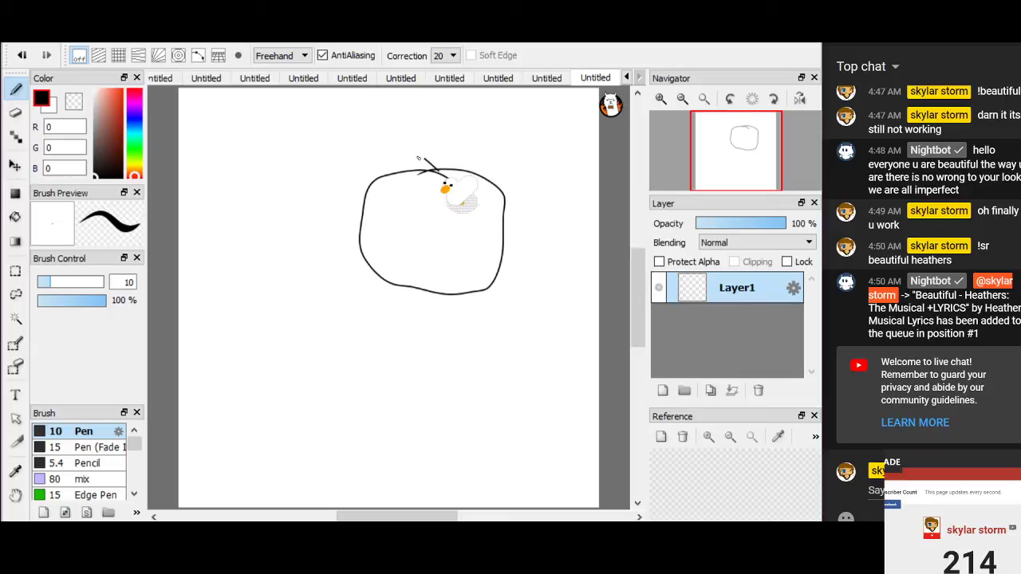
Step: Draw a large pointed ear sweeping back from the top of the head, with its lower edge meeting the cheek
left_click_drag(419, 164, 416, 165)
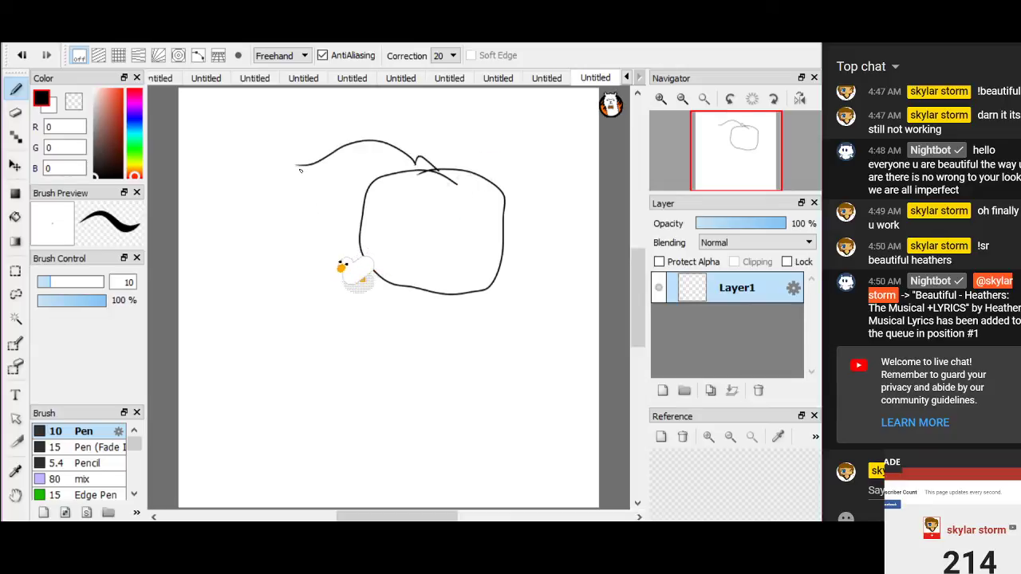
left_click_drag(336, 250, 376, 272)
scroll(317, 143, "up", 4)
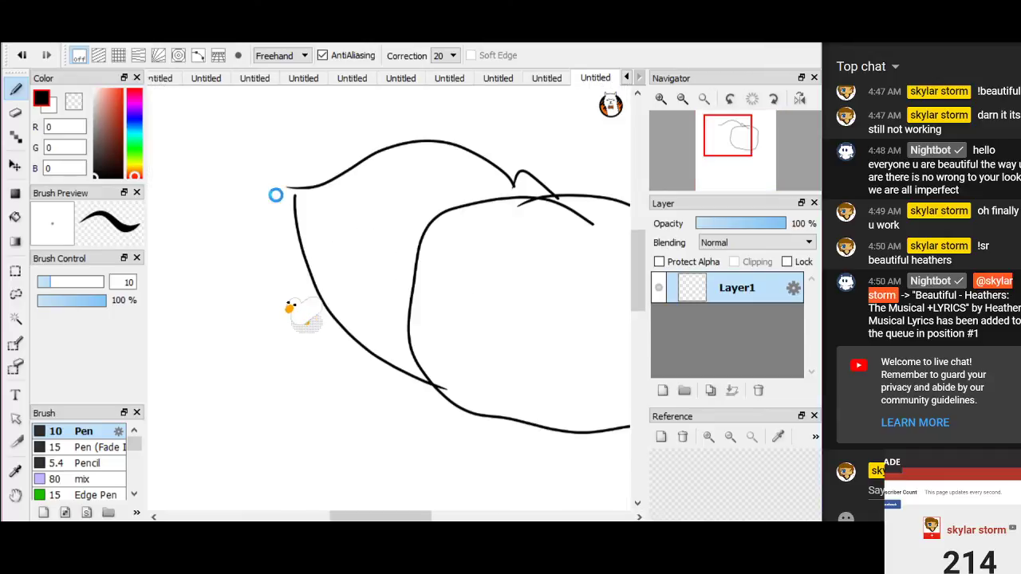
scroll(317, 209, "down", 4)
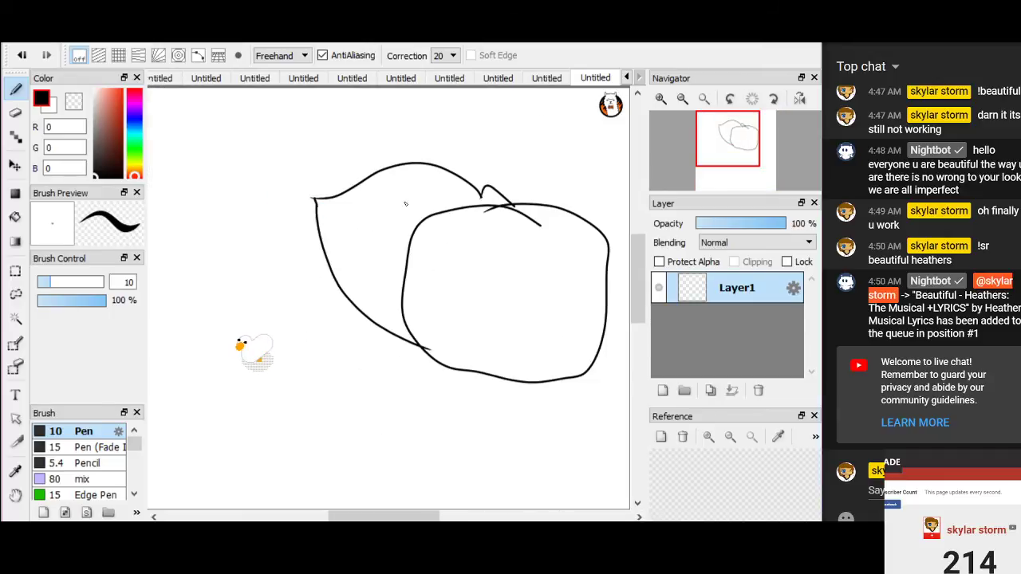
Step: Add a second curved contour and a small fold along the ear's upper edge where it joins the head
scroll(479, 200, "up", 4)
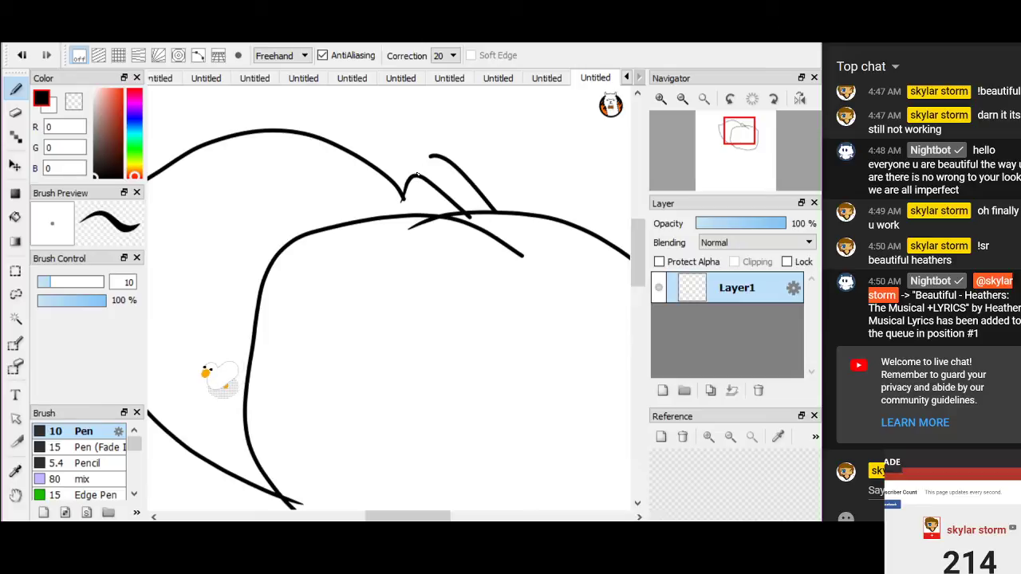
scroll(418, 174, "down", 2)
scroll(365, 193, "up", 1)
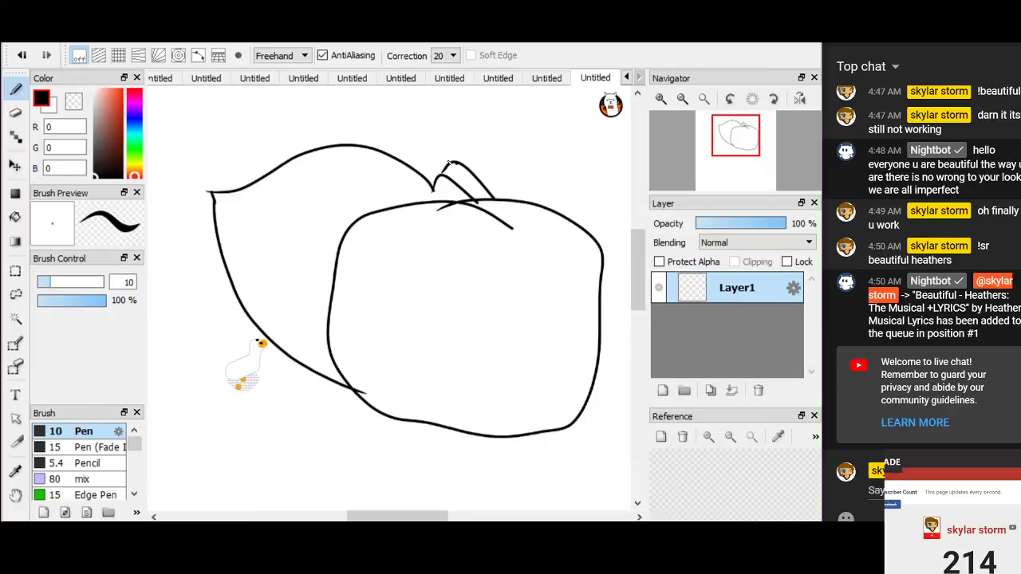
left_click_drag(393, 141, 325, 147)
scroll(307, 161, "down", 2)
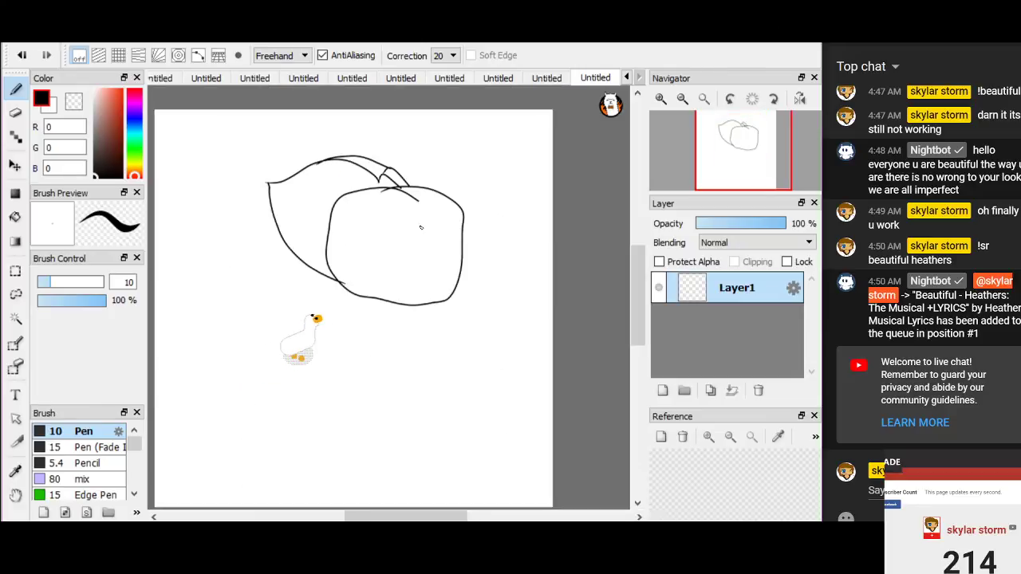
Step: Draw a small snout on the head's lower right corner with a mouth arc and a rounded nose
scroll(422, 220, "up", 4)
left_click_drag(437, 278, 473, 281)
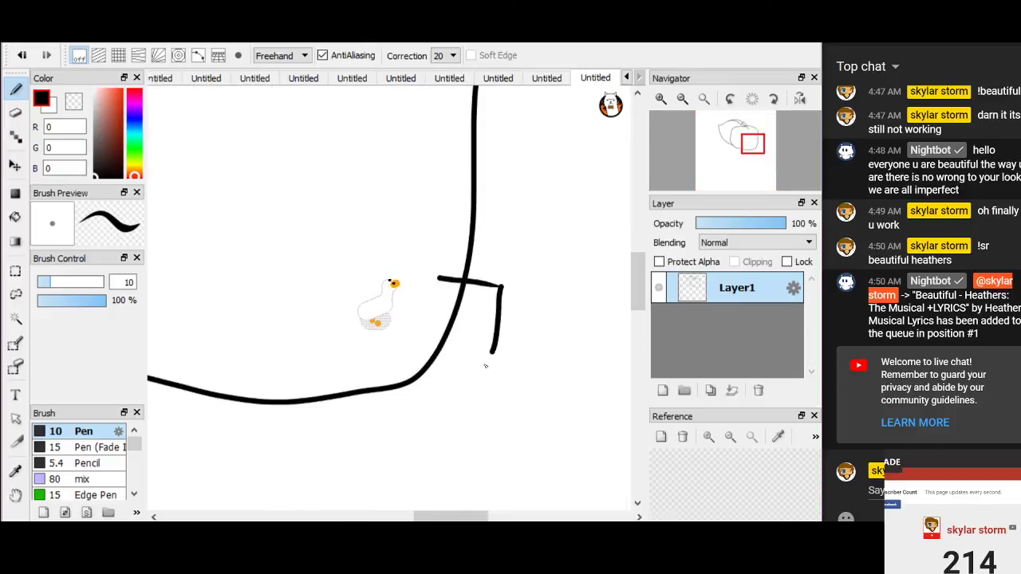
left_click_drag(473, 376, 363, 393)
mouse_move(451, 386)
left_mouse_down()
mouse_move(443, 364)
mouse_move(428, 390)
left_mouse_up()
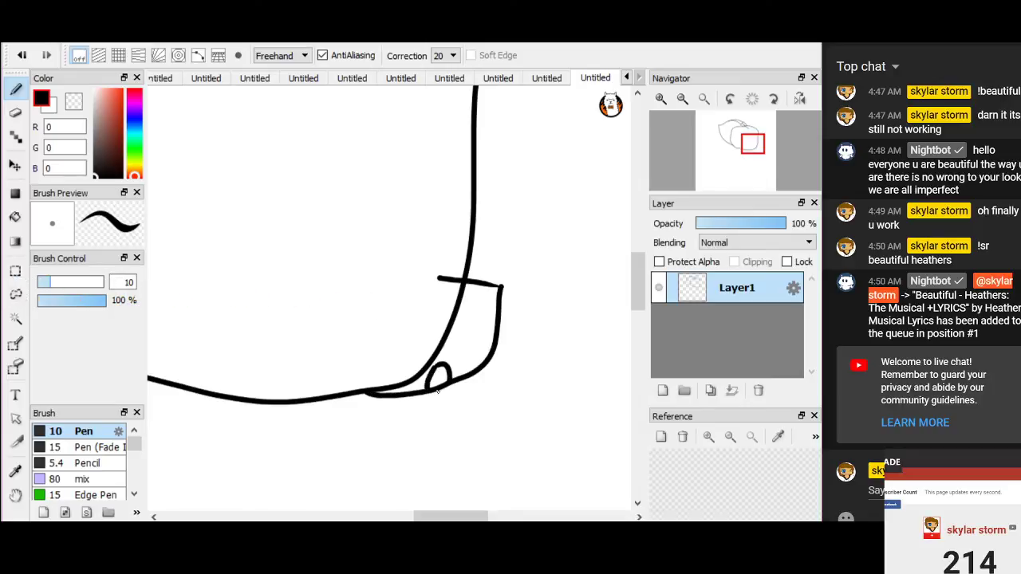
left_click_drag(461, 297, 483, 330)
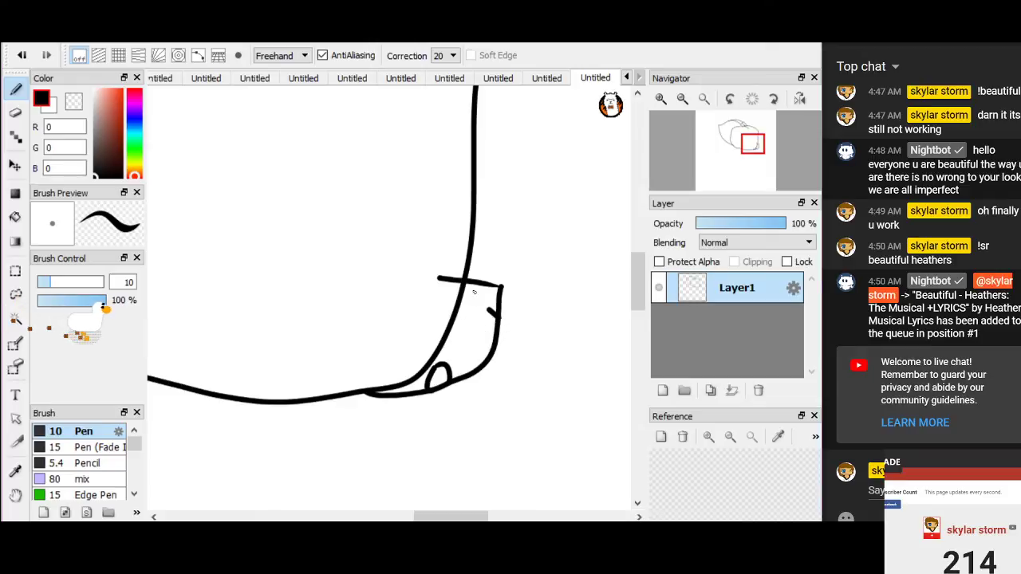
key("ctrl+z")
mouse_move(476, 285)
left_mouse_down()
mouse_move(471, 320)
mouse_move(496, 328)
left_mouse_up()
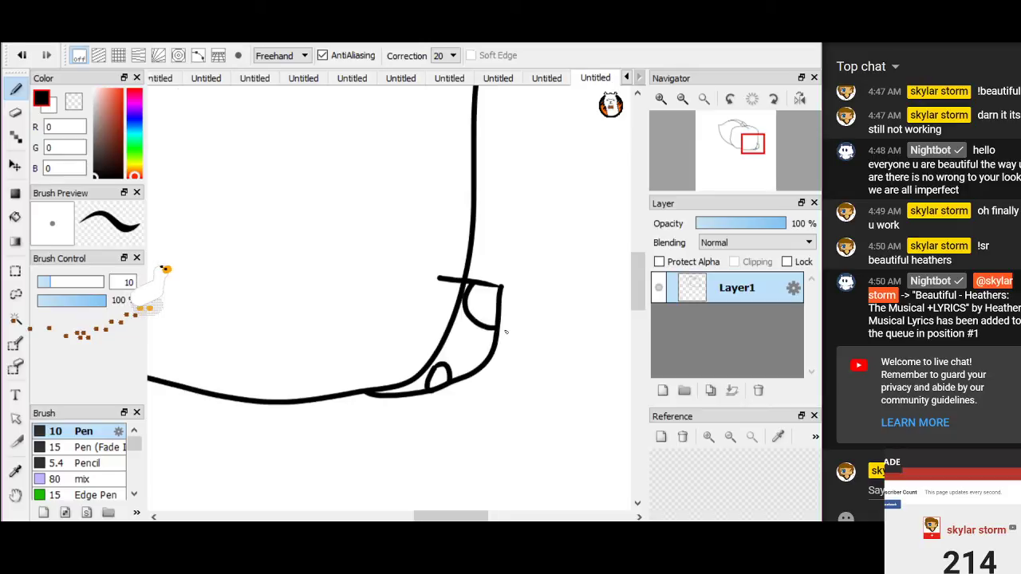
Step: Draw an open angular marking inside the face, a small round shape within it, and short curved marks on the lower cheek
scroll(505, 331, "down", 4)
scroll(488, 289, "up", 2)
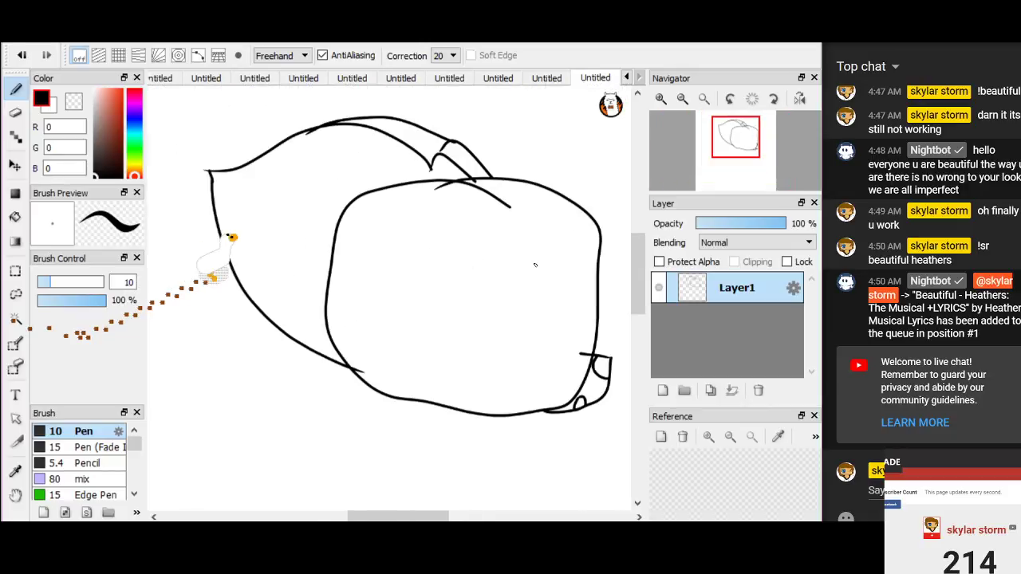
mouse_move(432, 232)
left_mouse_down()
mouse_move(402, 226)
mouse_move(386, 303)
left_mouse_up()
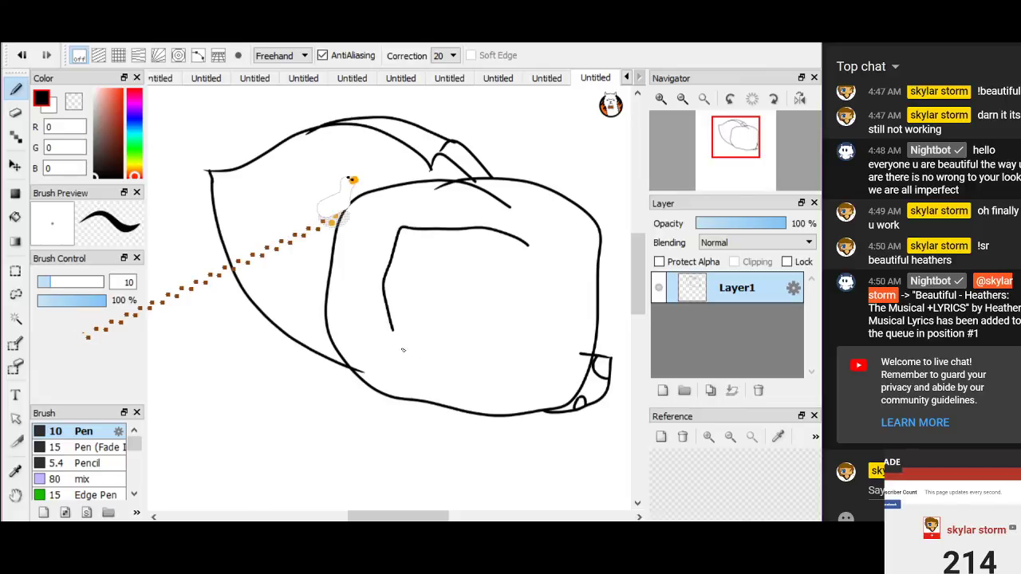
left_click_drag(482, 370, 519, 374)
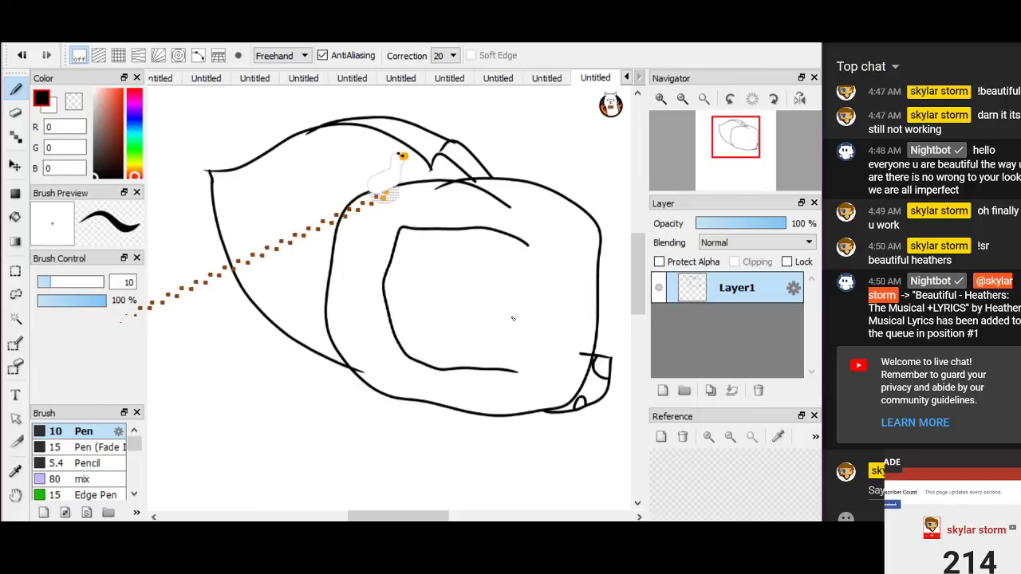
mouse_move(522, 315)
left_mouse_down()
mouse_move(511, 338)
mouse_move(522, 311)
left_mouse_up()
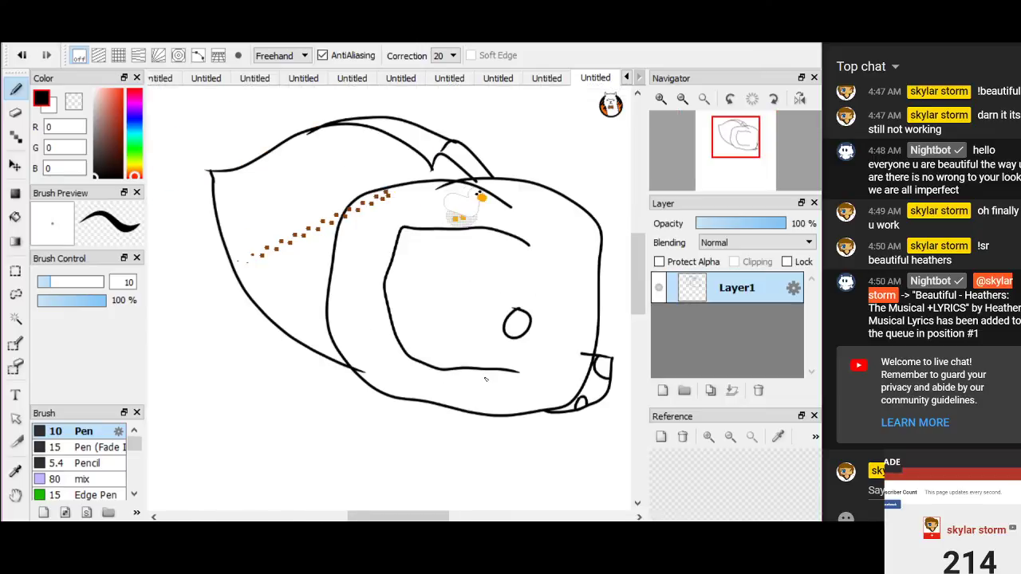
left_click_drag(483, 388, 488, 395)
scroll(453, 372, "down", 3)
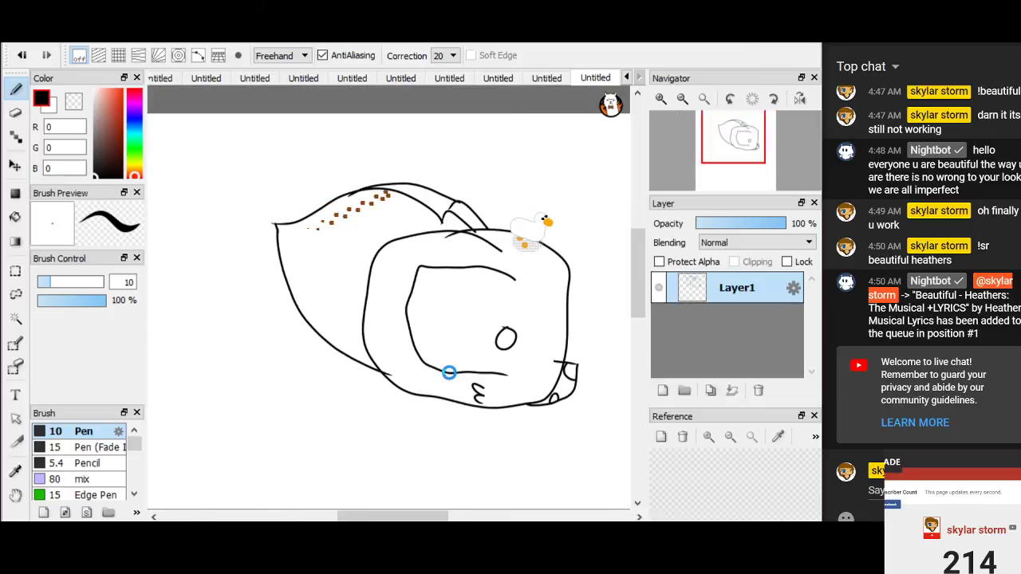
Step: Draw a fluffy chest below the head with jagged fur tufts along both edges and inside it
scroll(449, 410, "up", 3)
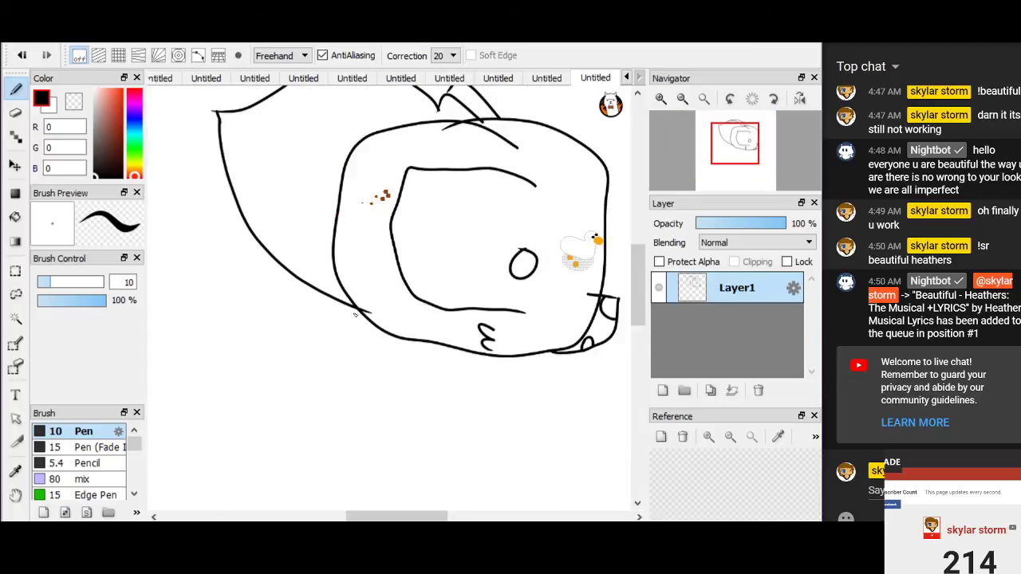
key("ctrl+z")
mouse_move(364, 308)
left_mouse_down()
mouse_move(349, 332)
mouse_move(349, 355)
mouse_move(361, 341)
mouse_move(350, 360)
mouse_move(358, 394)
mouse_move(398, 430)
left_mouse_up()
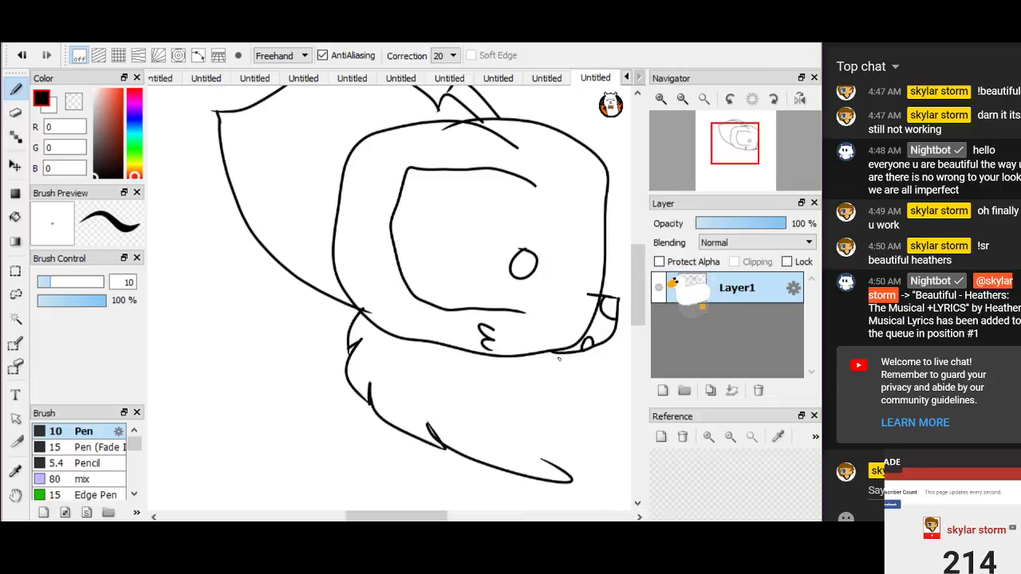
mouse_move(584, 389)
left_mouse_down()
mouse_move(598, 464)
mouse_move(586, 442)
mouse_move(587, 462)
mouse_move(558, 480)
mouse_move(504, 384)
mouse_move(553, 391)
mouse_move(532, 423)
left_mouse_up()
Step: Draw a wavy pointed hair tuft from the top of the head that falls over the forehead's right side
scroll(448, 377, "down", 3)
scroll(478, 274, "up", 2)
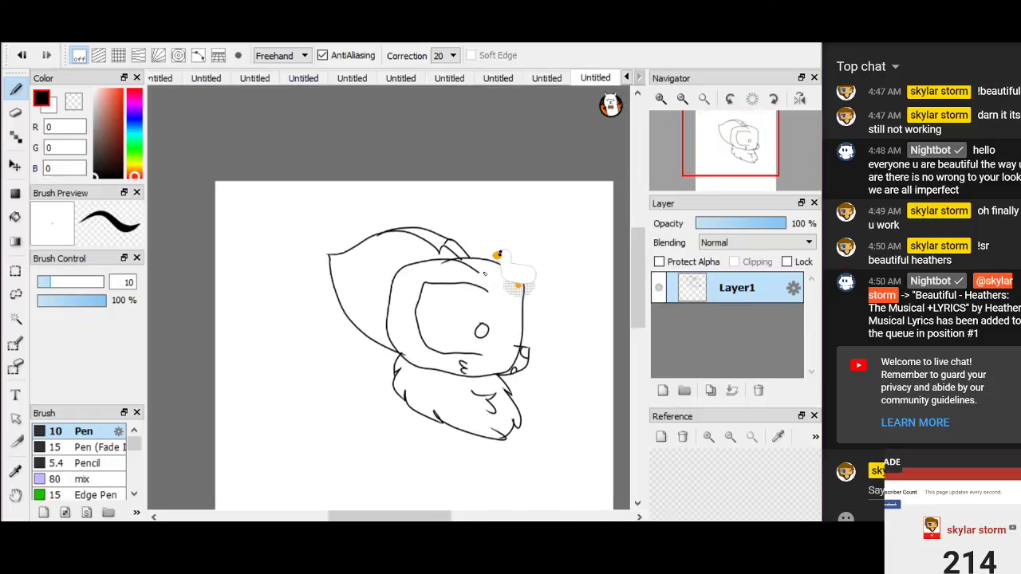
left_click_drag(461, 237, 520, 226)
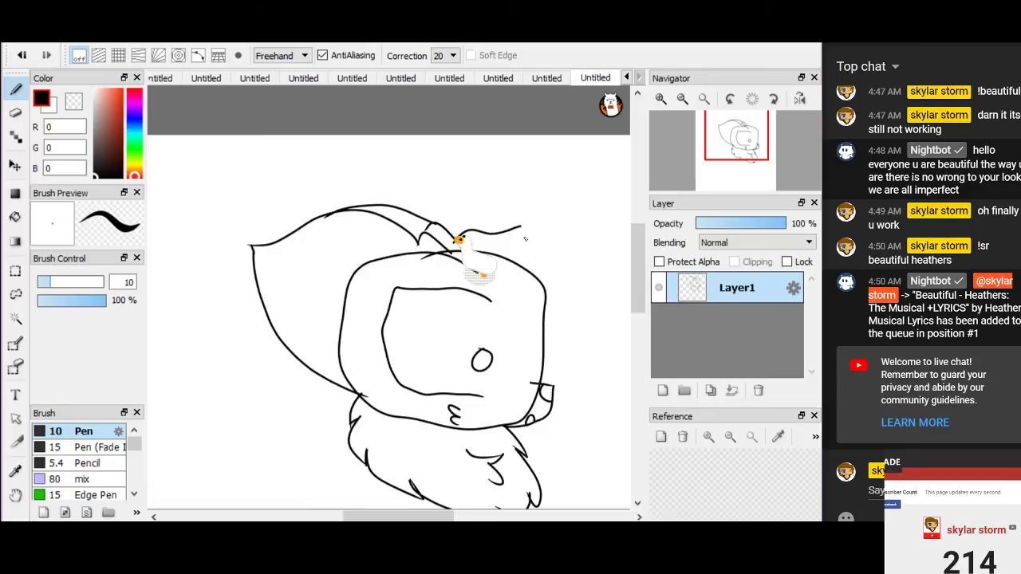
left_click_drag(571, 264, 581, 278)
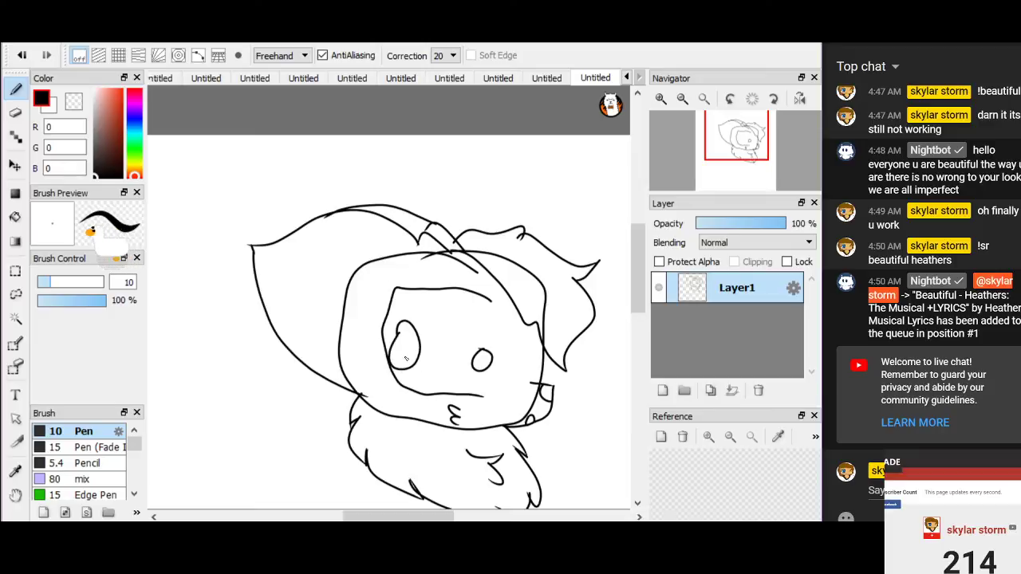
Step: Undo the oversized rear body outline and redraw it as a shorter rounded shape behind the fluffy chest
scroll(391, 369, "down", 2)
scroll(388, 404, "up", 2)
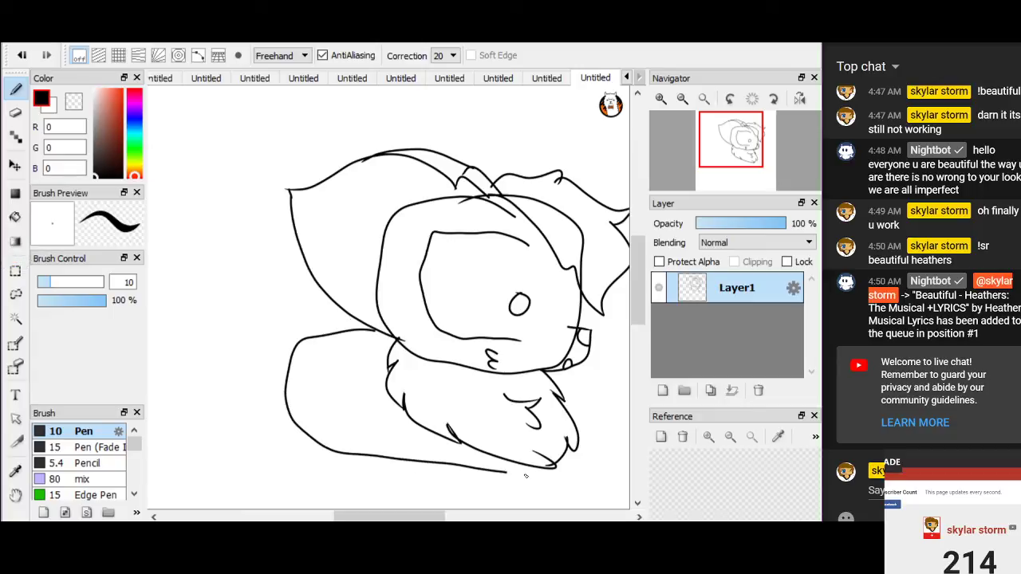
key("ctrl+z")
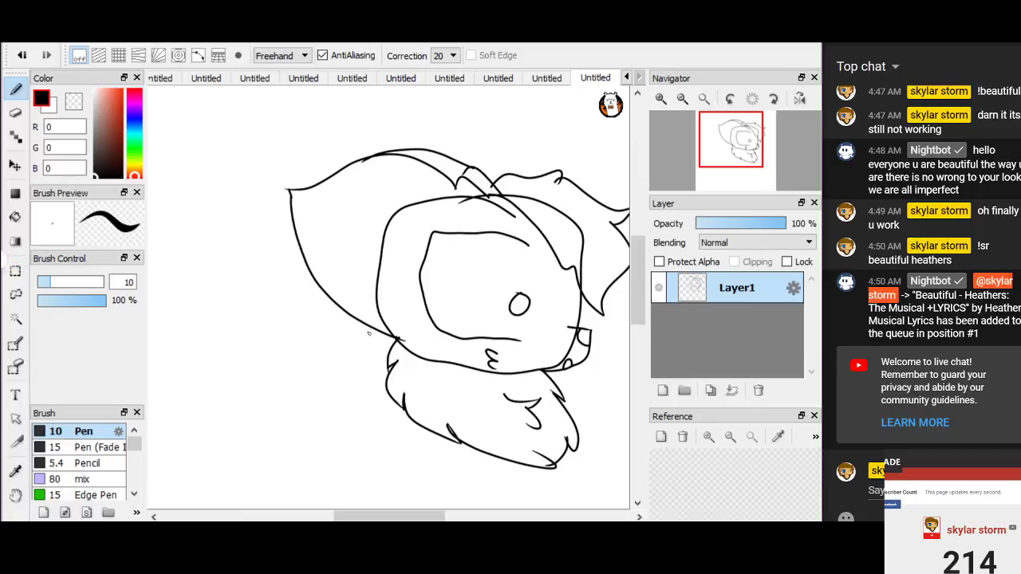
left_click_drag(340, 435, 461, 438)
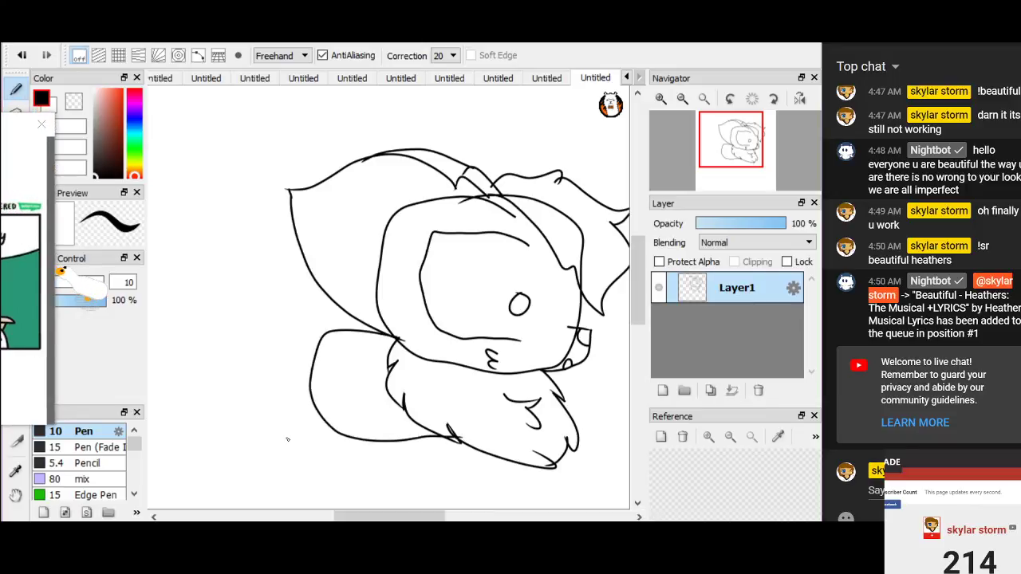
mouse_move(328, 331)
left_mouse_down()
mouse_move(221, 322)
mouse_move(240, 304)
mouse_move(235, 342)
left_mouse_up()
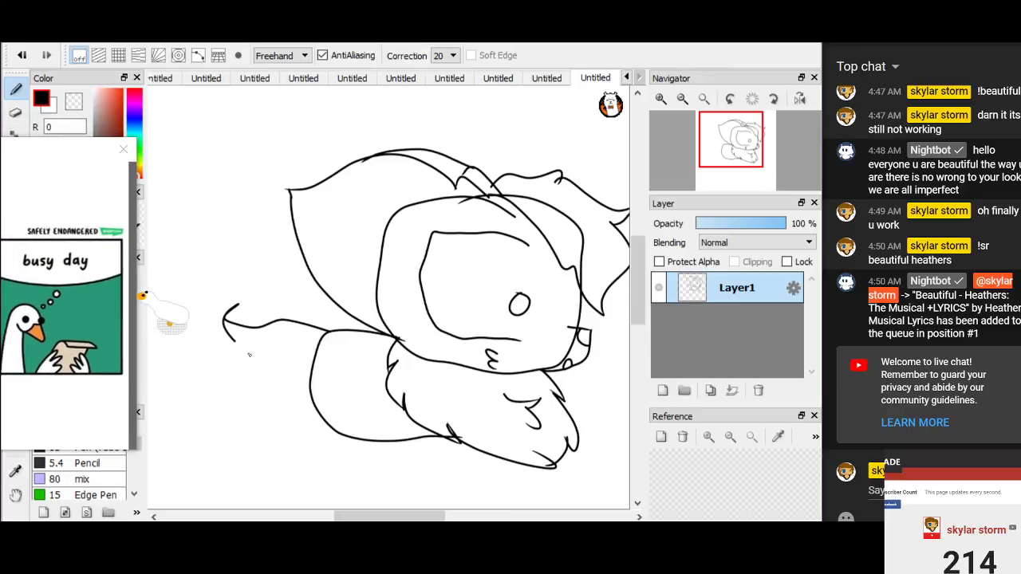
key("ctrl+z")
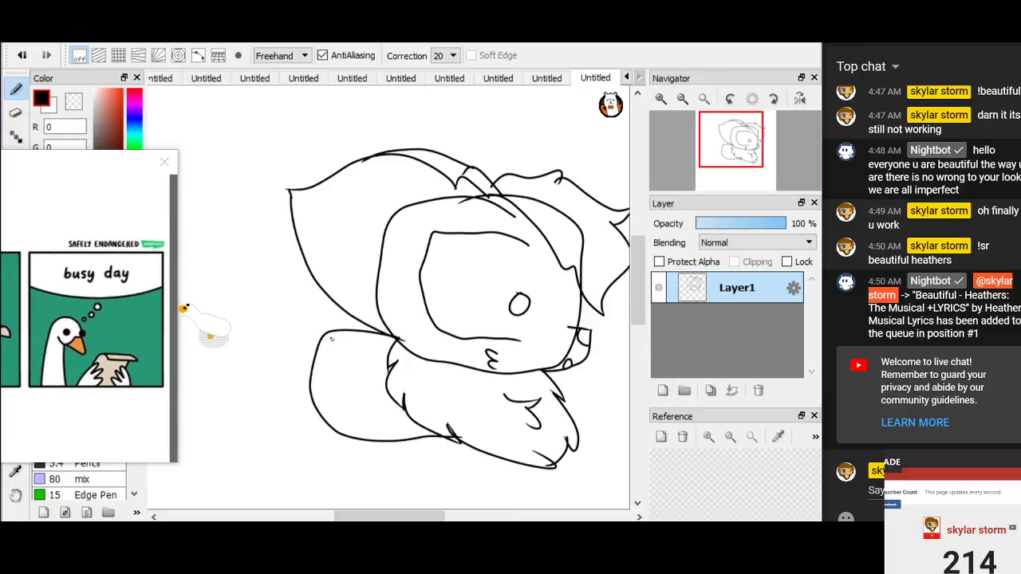
mouse_move(340, 334)
left_mouse_down()
mouse_move(270, 331)
mouse_move(268, 387)
left_mouse_up()
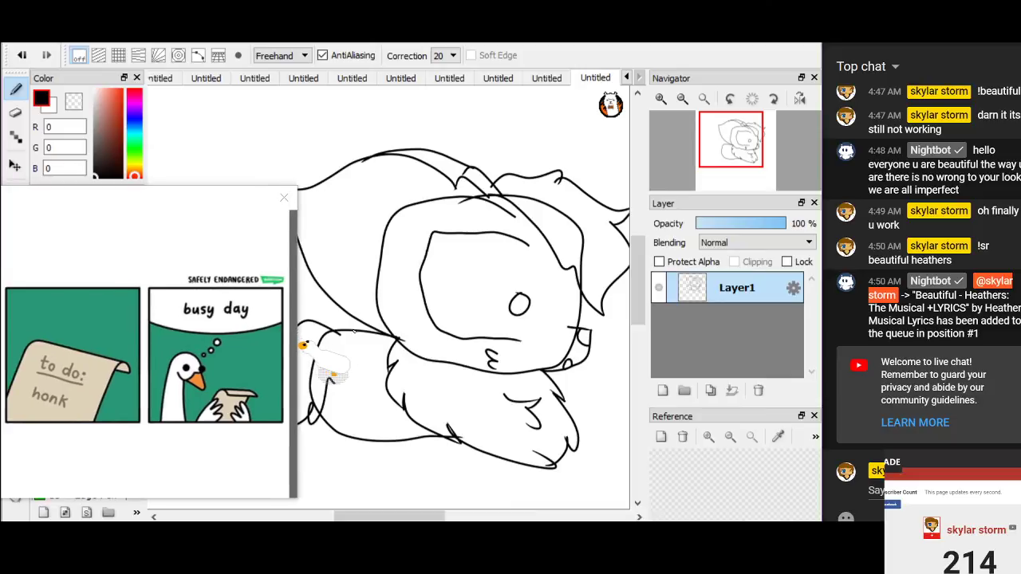
Step: Close the goose's comic window covering the canvas and zoom out on the character sketch
left_click(315, 212)
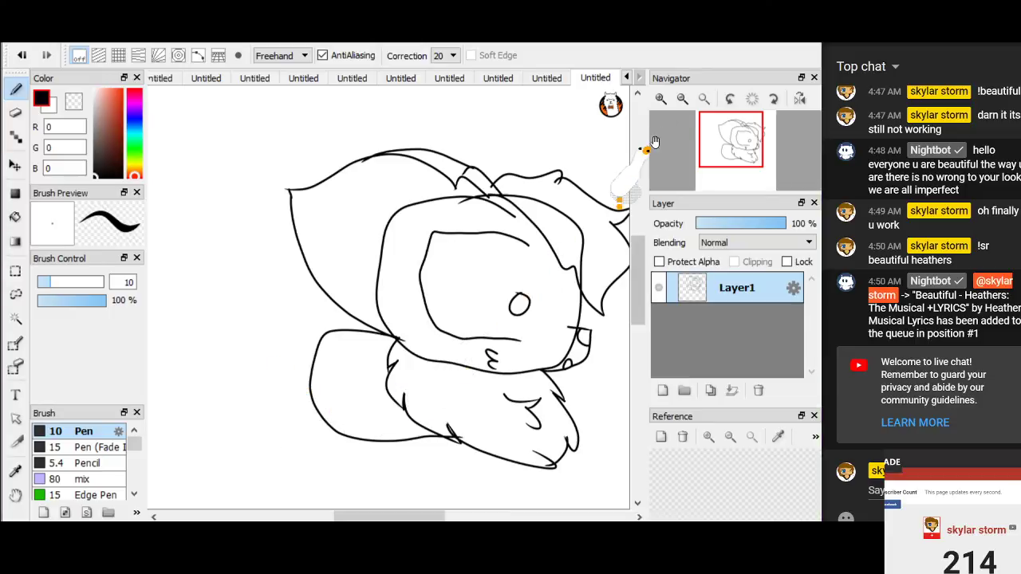
left_click(683, 101)
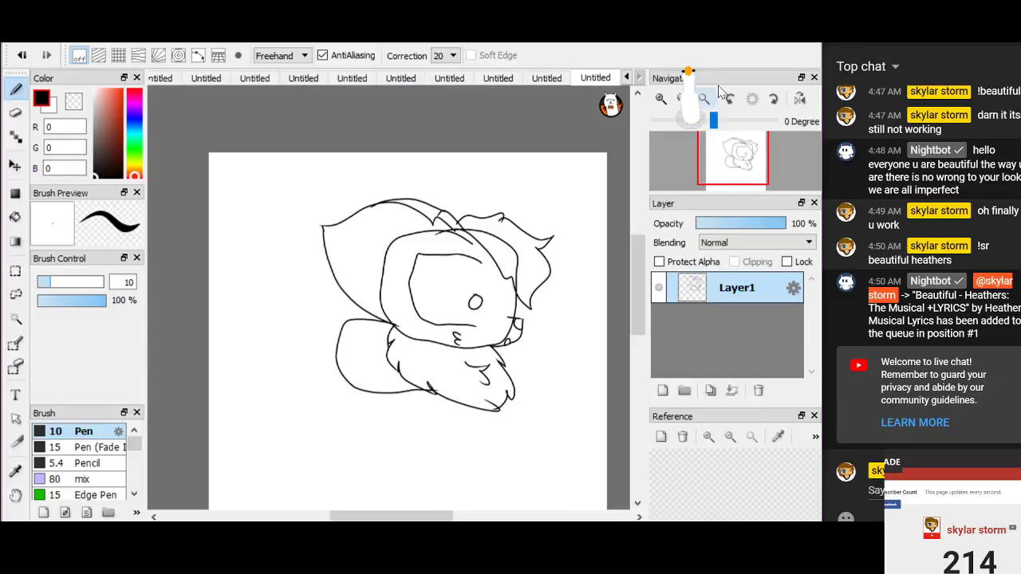
left_click(683, 120)
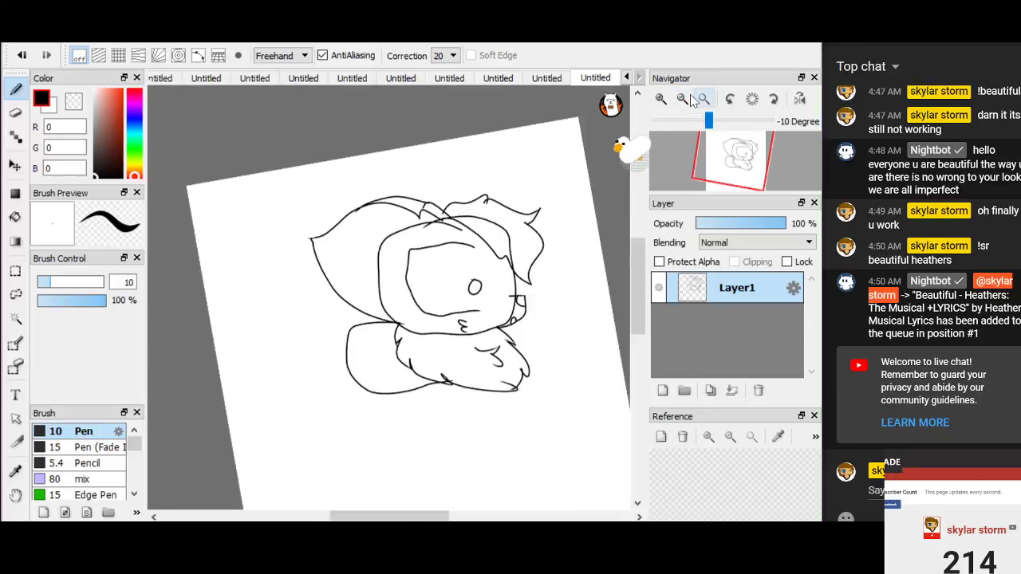
left_click(730, 99)
left_click(772, 99)
left_click(773, 99)
left_click(772, 99)
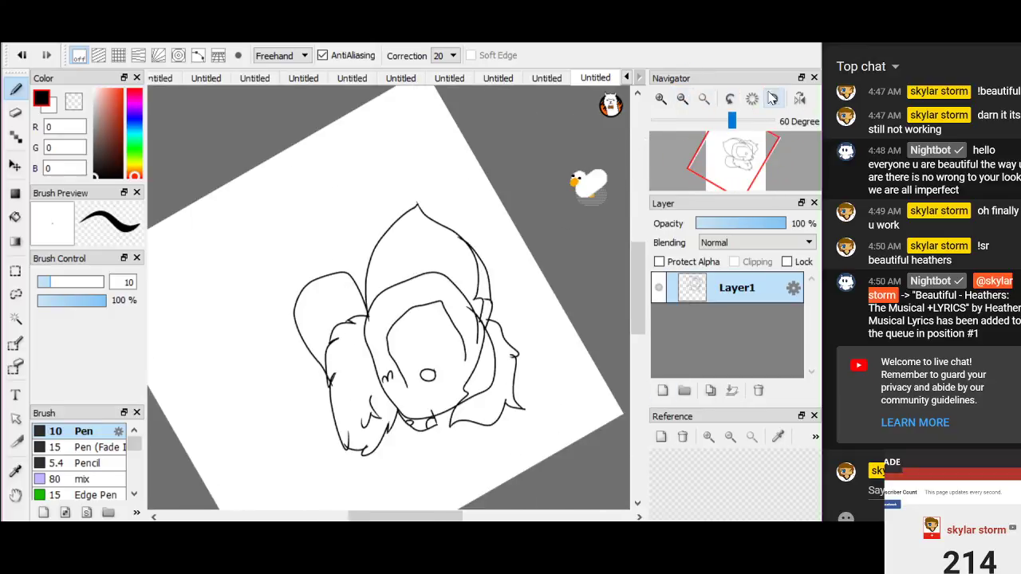
left_click(734, 100)
left_click(730, 99)
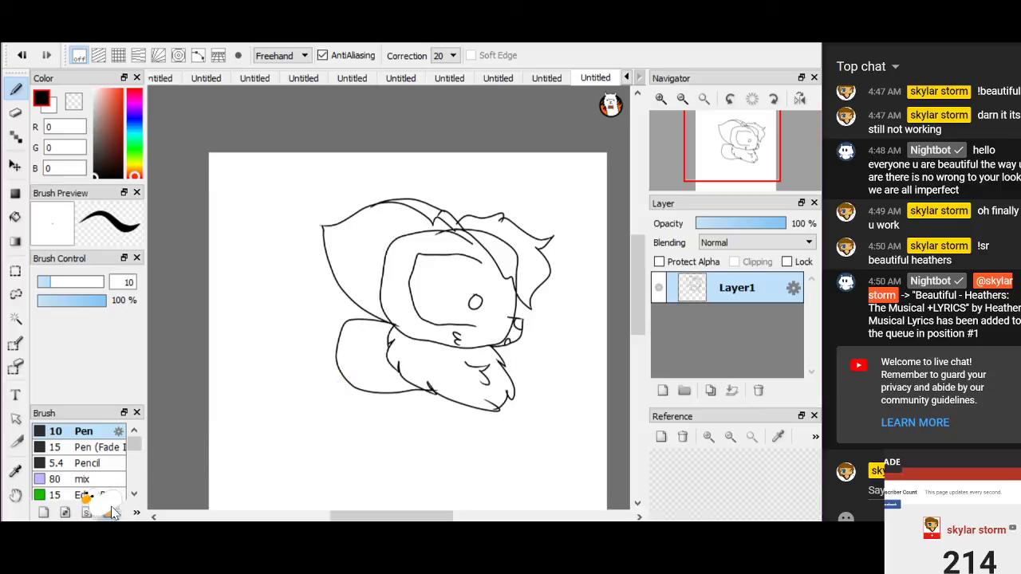
Step: Try to draw a large curved tail outline extending from behind the head and rear body
left_click(109, 512)
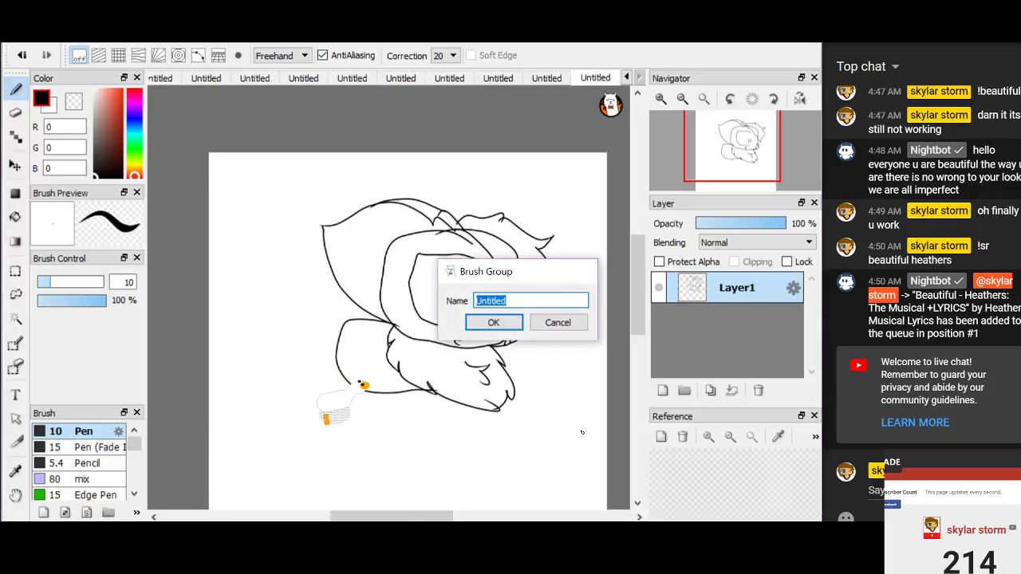
left_click(585, 271)
mouse_move(350, 320)
left_mouse_down()
mouse_move(325, 272)
mouse_move(279, 256)
mouse_move(250, 280)
mouse_move(212, 281)
mouse_move(231, 325)
mouse_move(264, 350)
mouse_move(279, 328)
mouse_move(270, 305)
left_mouse_up()
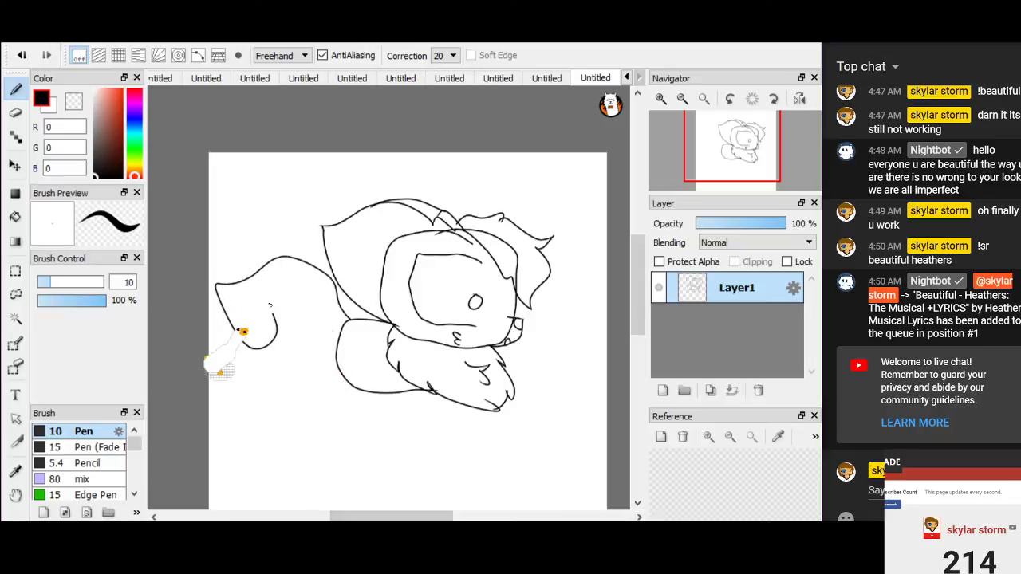
key("ctrl+z")
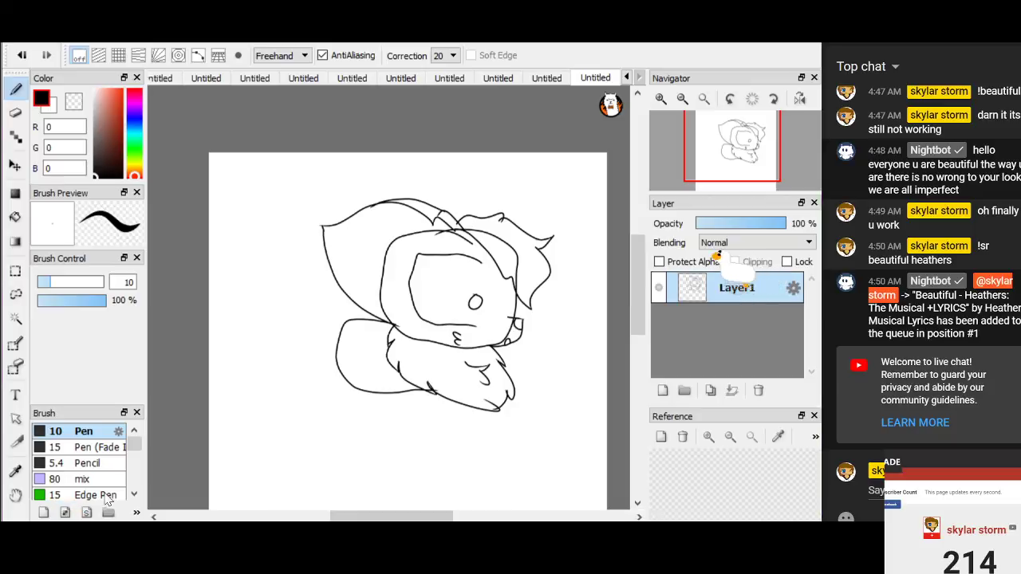
left_click(66, 513)
key("Escape")
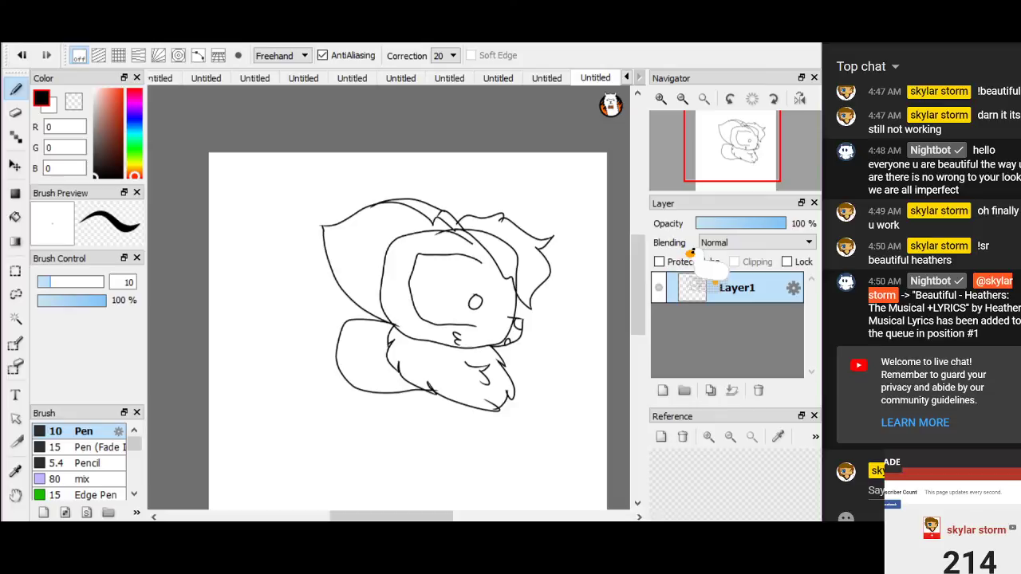
left_click(86, 512)
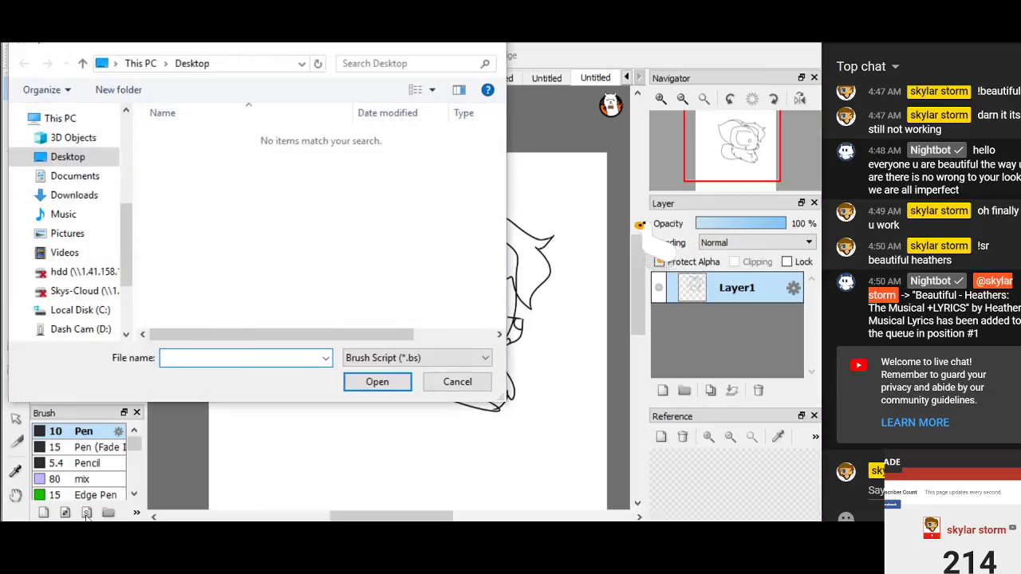
key("Escape")
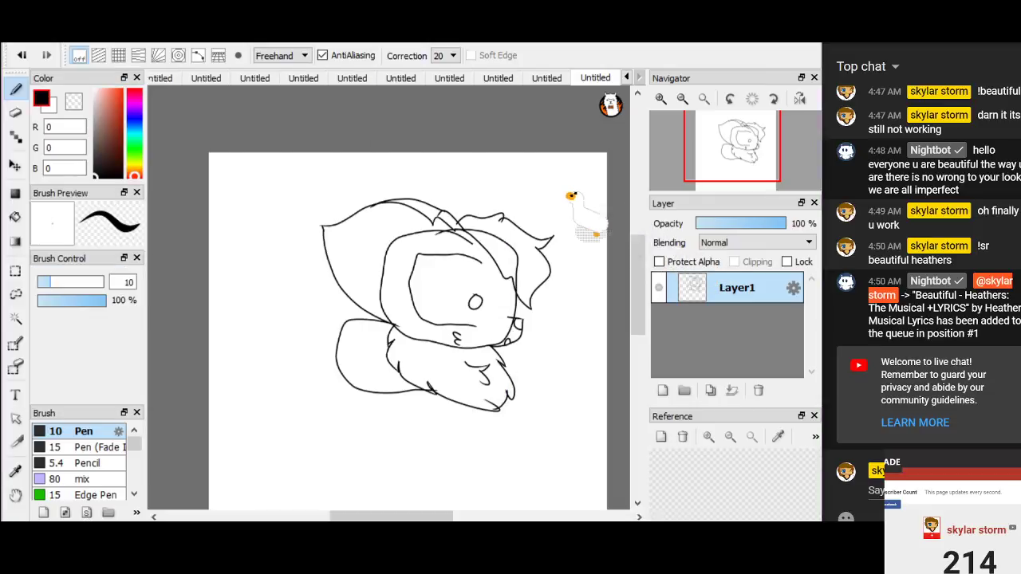
Step: Create a Blur-type brush with a width of 109 px, Opacity by Pressure turned off and a blur intensity of 100
left_click(66, 511)
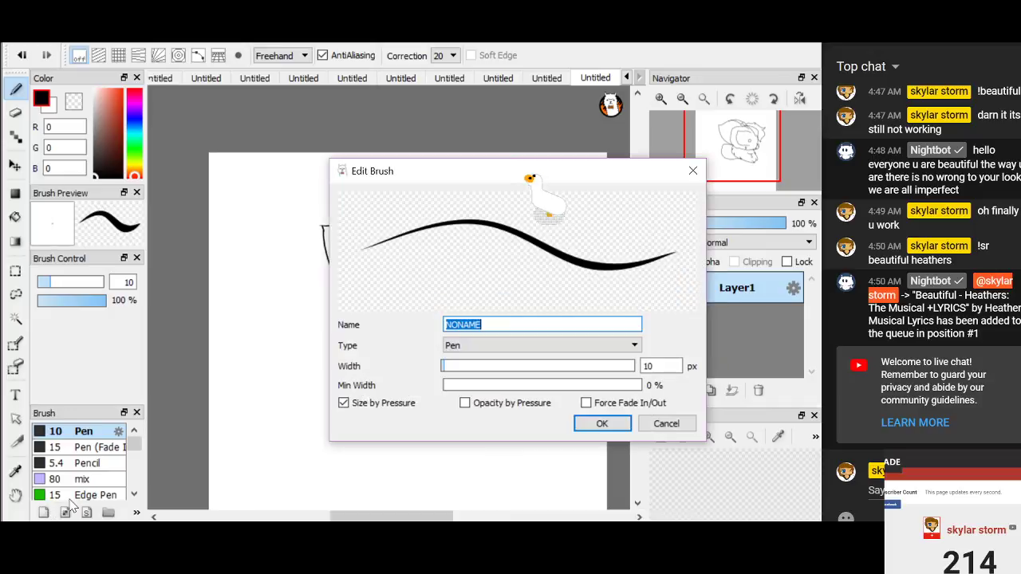
left_click(483, 346)
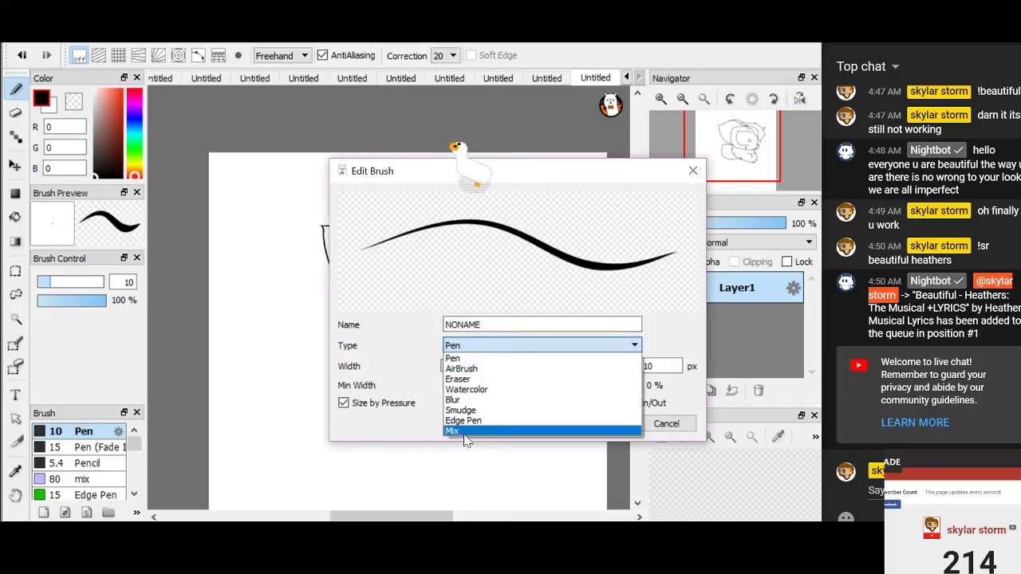
left_click(464, 406)
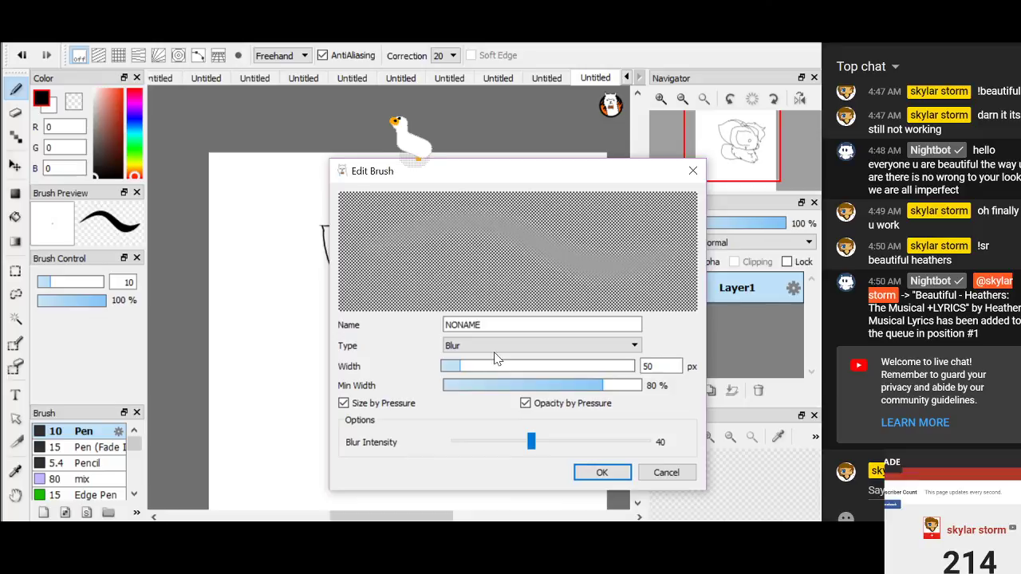
left_click(482, 366)
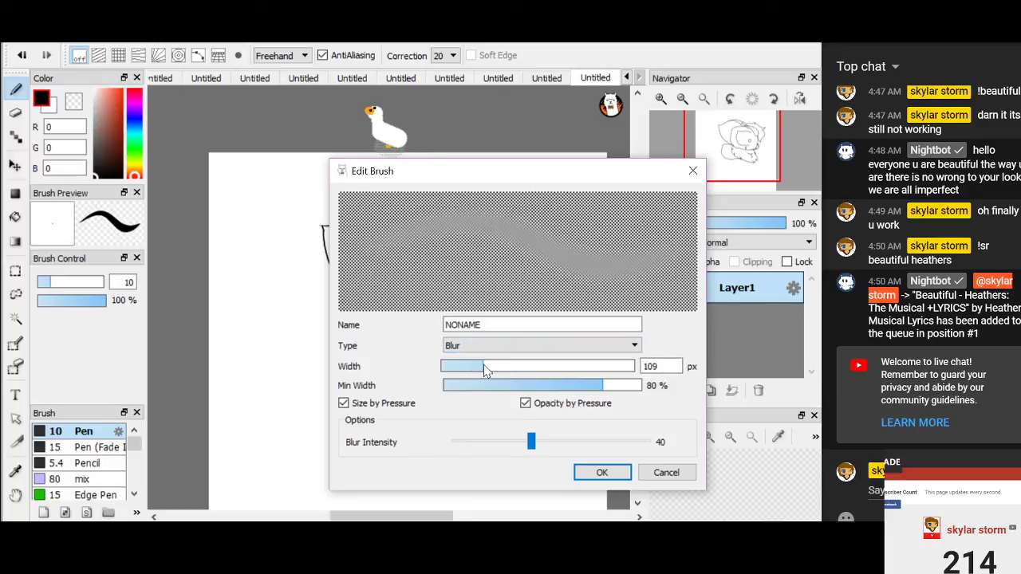
left_click(526, 404)
left_click(375, 404)
left_click_drag(531, 435, 648, 438)
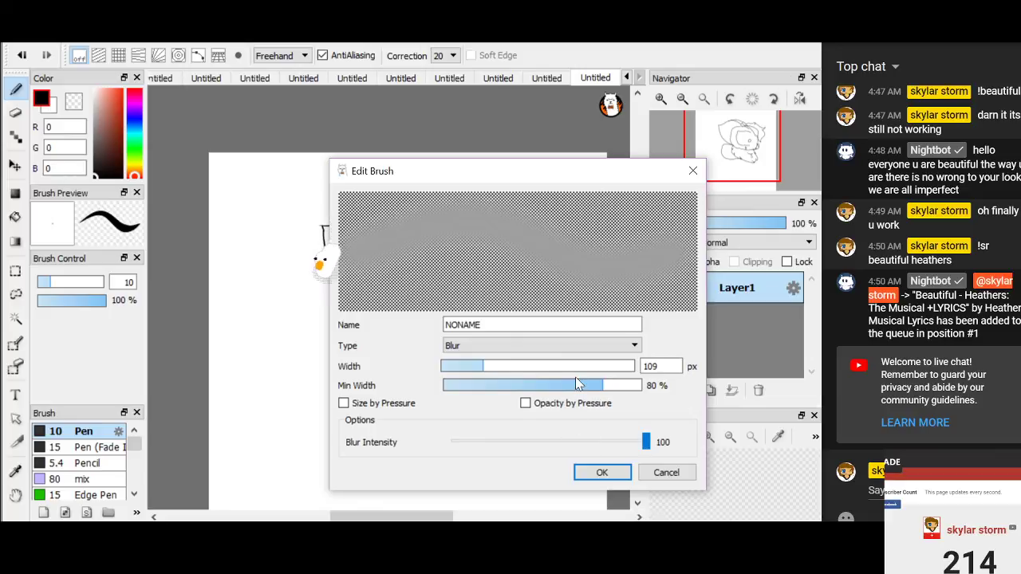
left_click(344, 403)
left_click(623, 475)
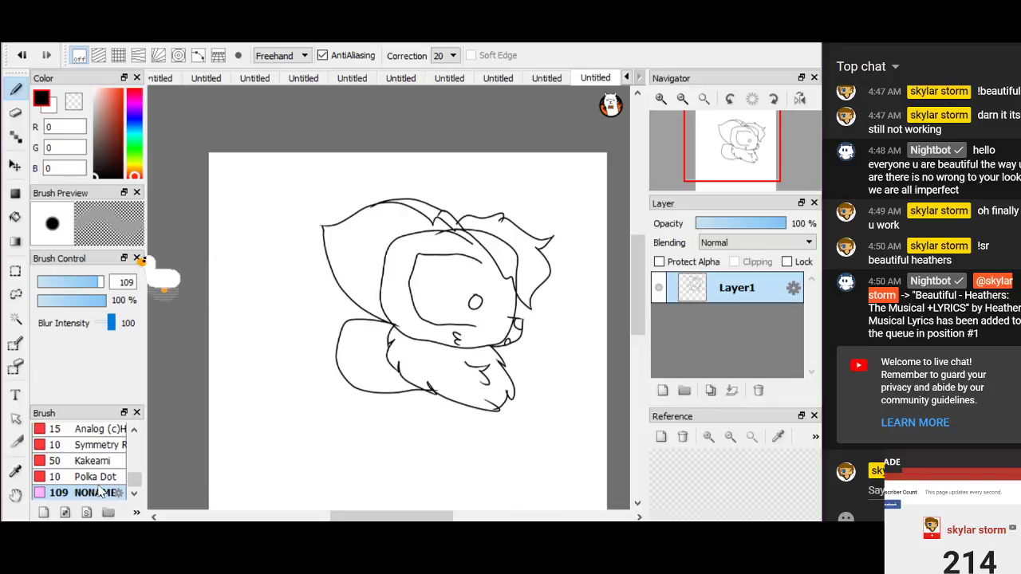
Step: Try the 15 px Analog and Kakeami brushes, and switch to the 10 px Symmetry brush listed between them
scroll(104, 492, "up", 1)
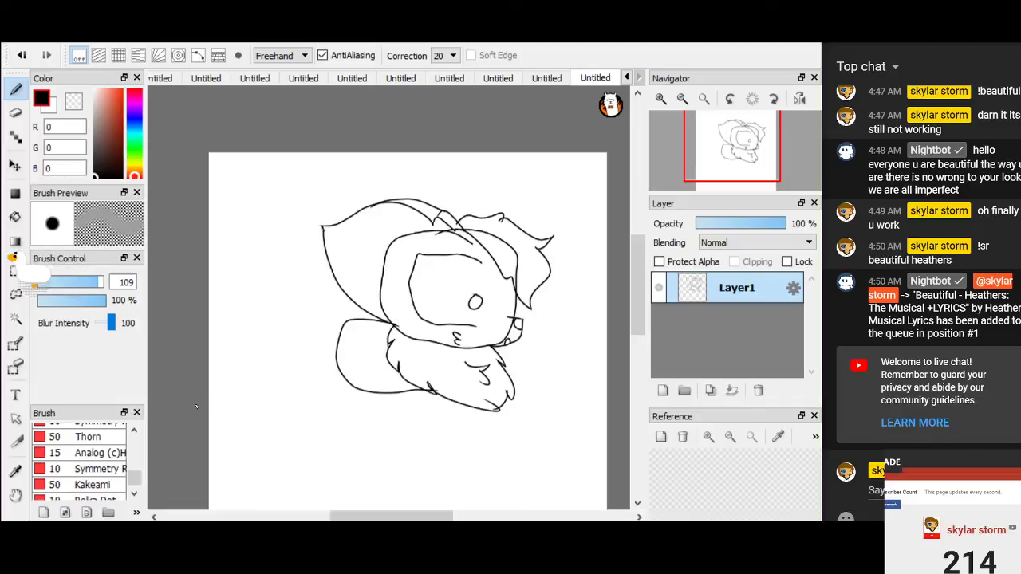
left_click(88, 453)
key("ctrl+z")
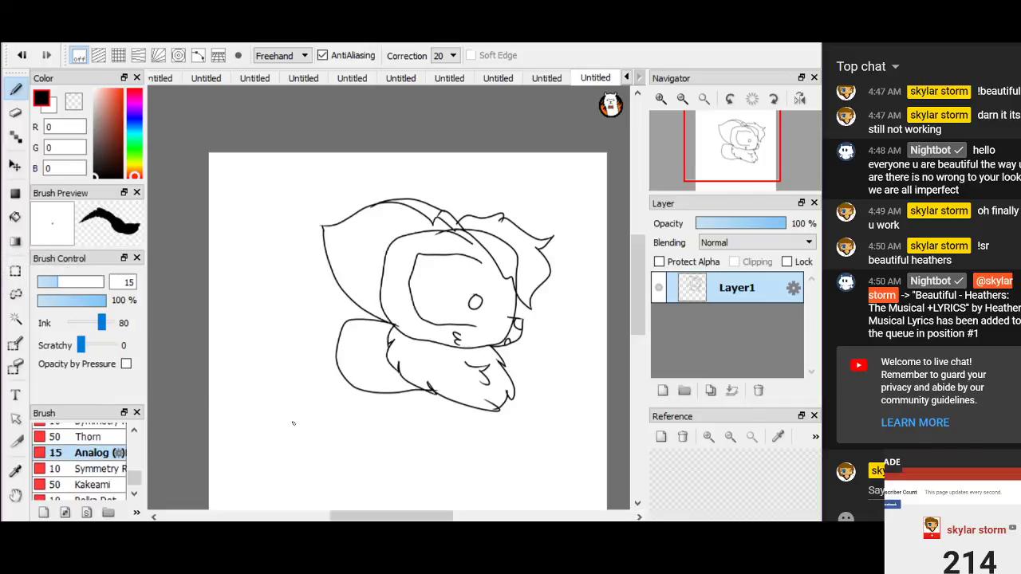
left_click(82, 485)
left_click(94, 469)
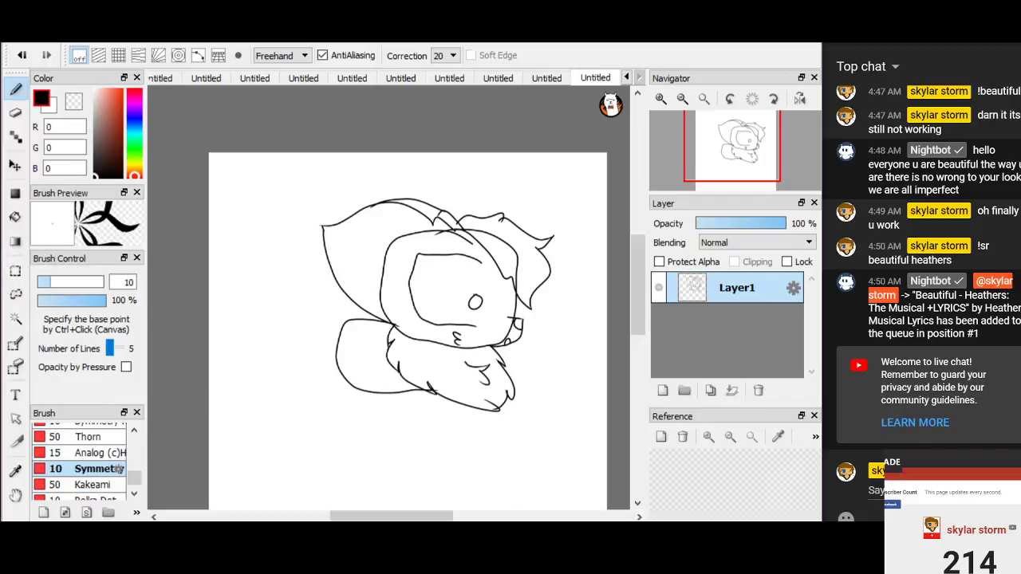
Step: Create a new 3000 × 3000 pixel image at 350 dpi and close the goose's Not-epad window
left_click(12, 42)
left_click(36, 50)
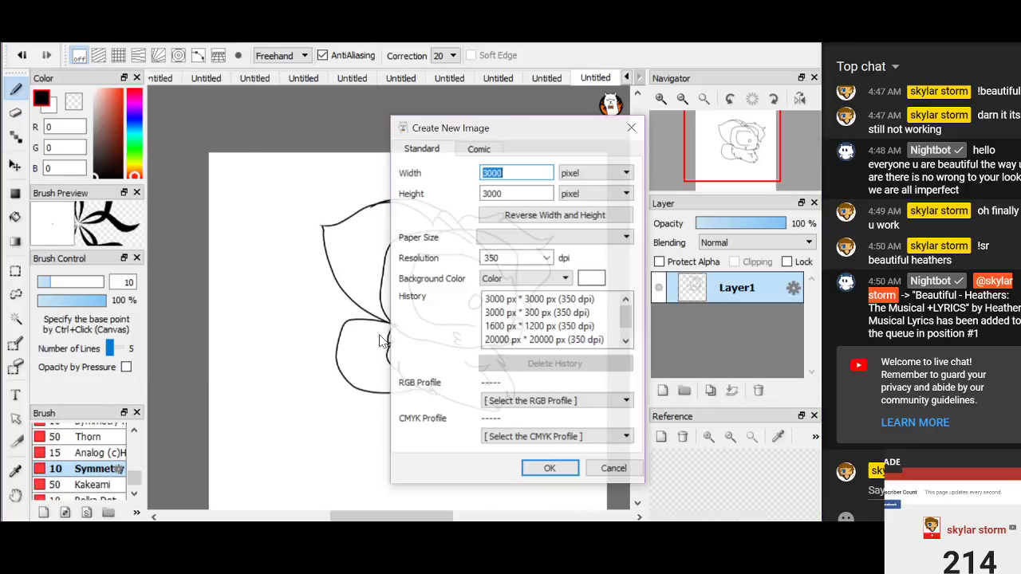
left_click(549, 469)
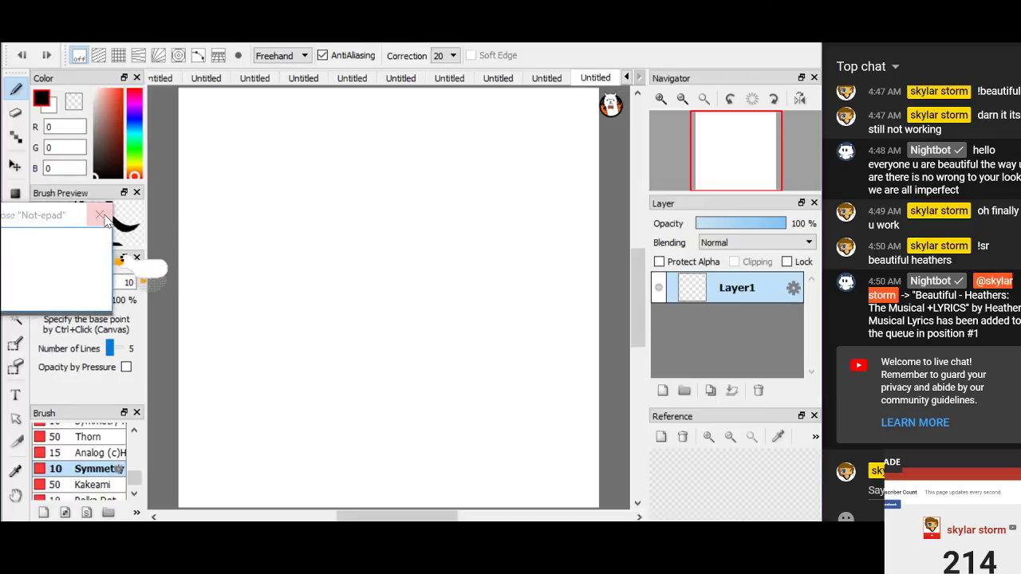
left_click(139, 215)
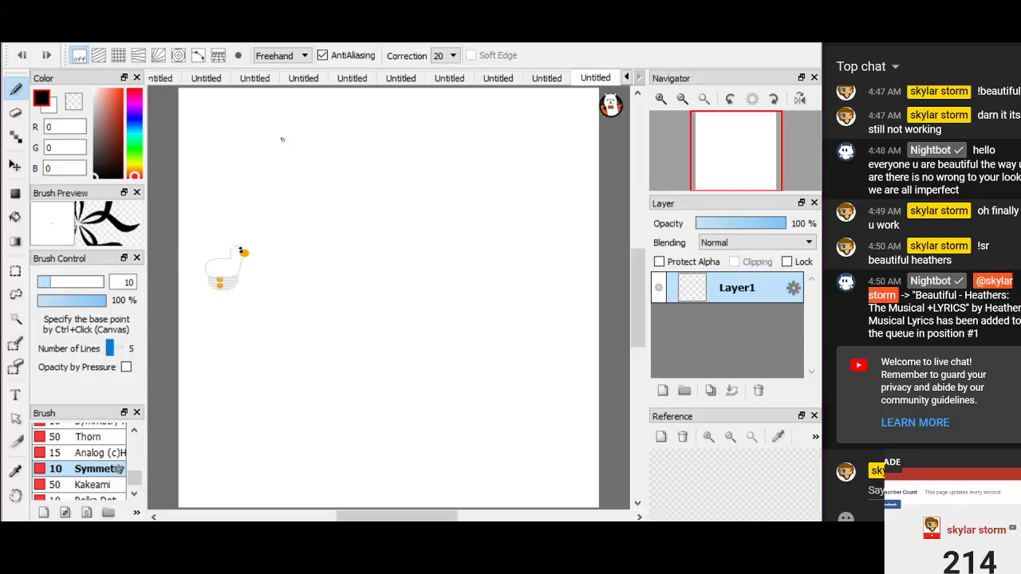
Step: Fill most of the blank canvas with a large looping pattern using the five-line Symmetry brush
mouse_move(350, 251)
left_mouse_down()
mouse_move(437, 339)
mouse_move(442, 365)
mouse_move(428, 392)
mouse_move(383, 412)
mouse_move(333, 396)
mouse_move(312, 375)
mouse_move(308, 344)
mouse_move(378, 303)
mouse_move(386, 242)
mouse_move(333, 212)
mouse_move(237, 280)
mouse_move(293, 387)
left_mouse_up()
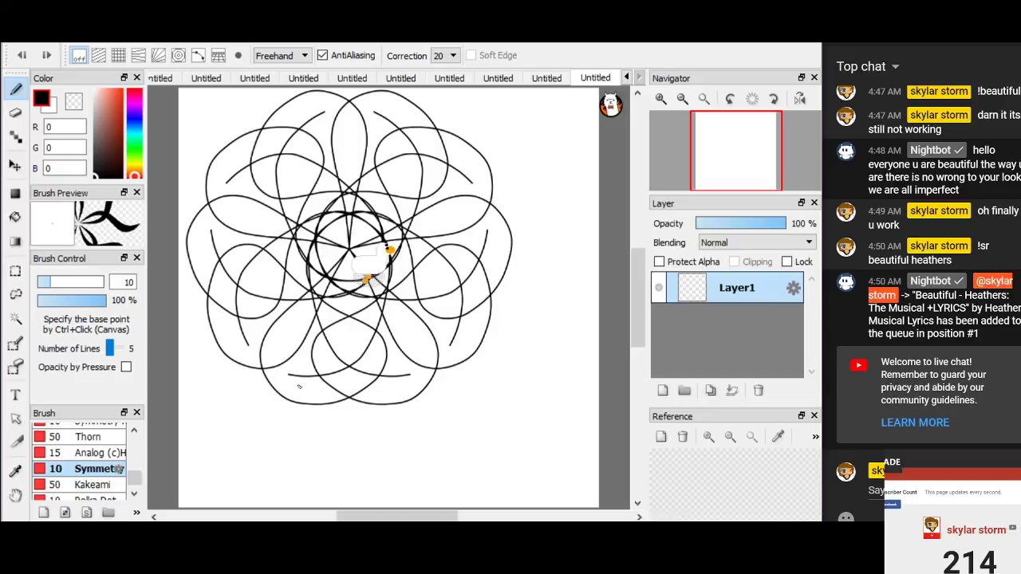
left_click_drag(299, 387, 491, 378)
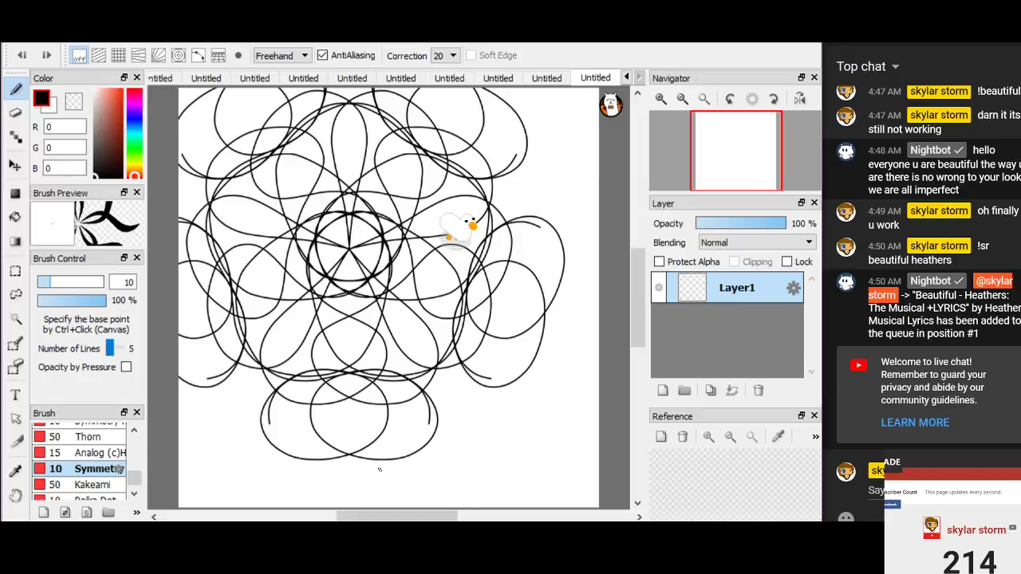
Step: Switch to the 10 px Symmetry brush listed above Thorn and clear the looping pattern from the canvas
scroll(81, 453, "down", 1)
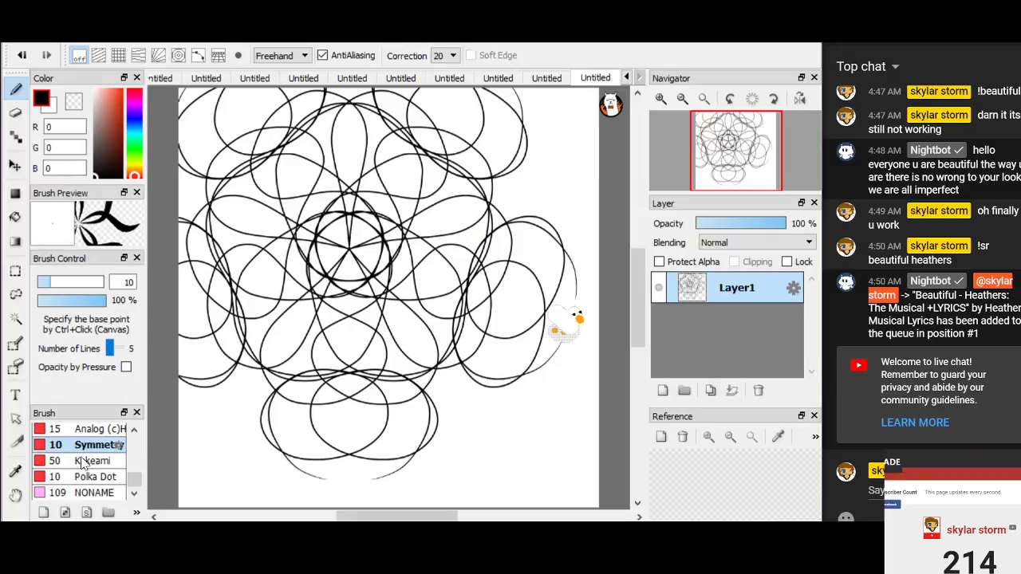
scroll(82, 463, "up", 2)
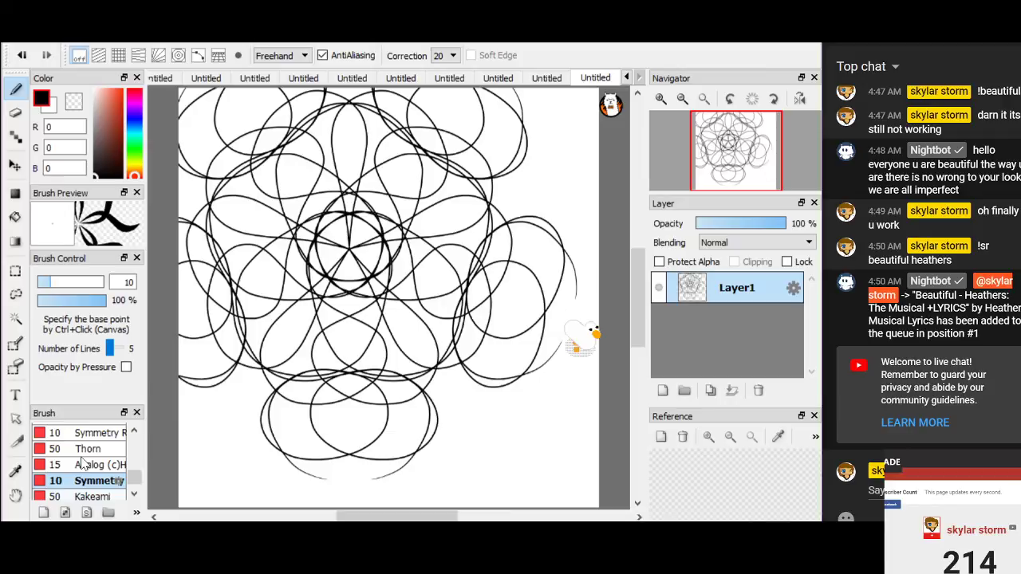
scroll(81, 459, "up", 1)
left_click(82, 458)
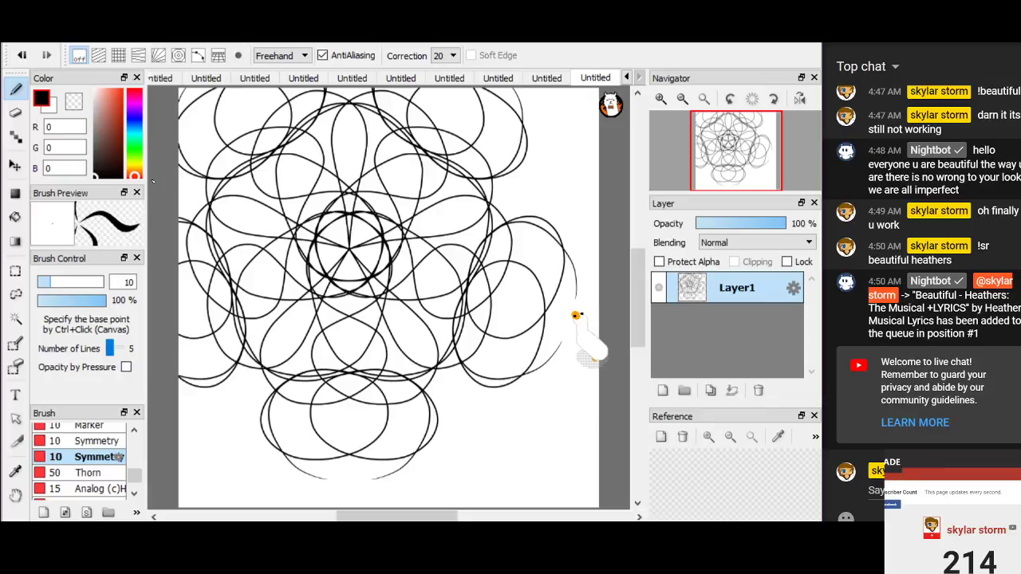
key("Delete")
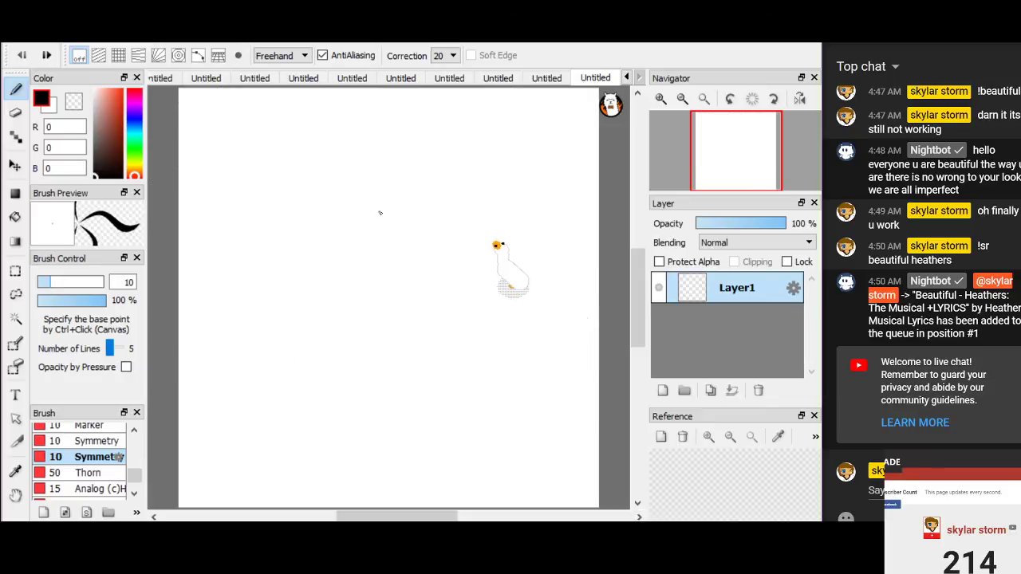
Step: Draw a round flower of overlapping spiral petals with a dense center in the canvas's upper middle
mouse_move(380, 213)
left_mouse_down()
mouse_move(376, 197)
mouse_move(353, 215)
mouse_move(350, 240)
mouse_move(372, 266)
mouse_move(397, 274)
mouse_move(438, 259)
left_mouse_up()
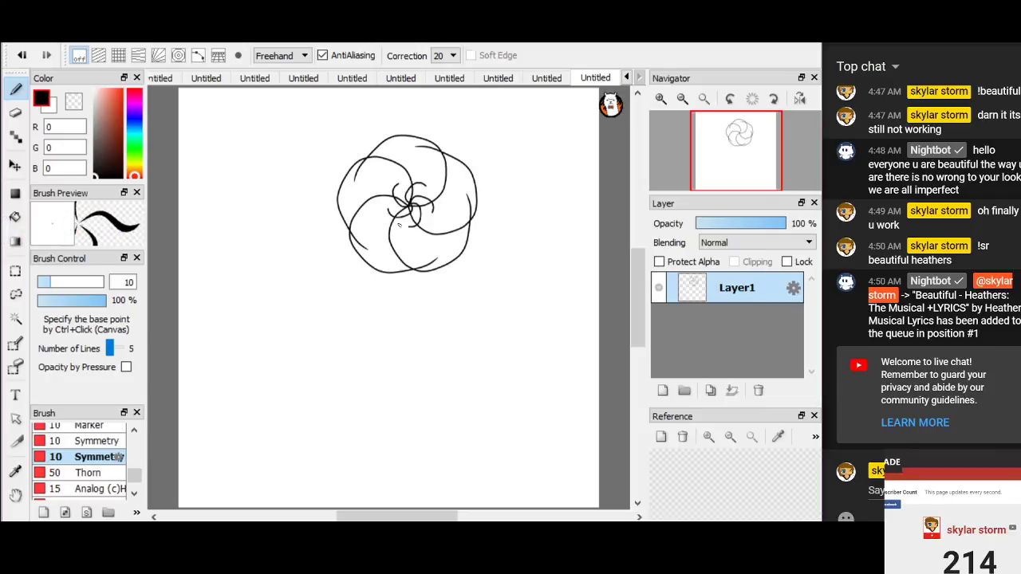
key("ctrl+z")
mouse_move(407, 205)
left_mouse_down()
mouse_move(398, 238)
mouse_move(426, 242)
mouse_move(413, 213)
mouse_move(428, 243)
mouse_move(431, 229)
mouse_move(445, 298)
left_mouse_up()
key("ctrl+z")
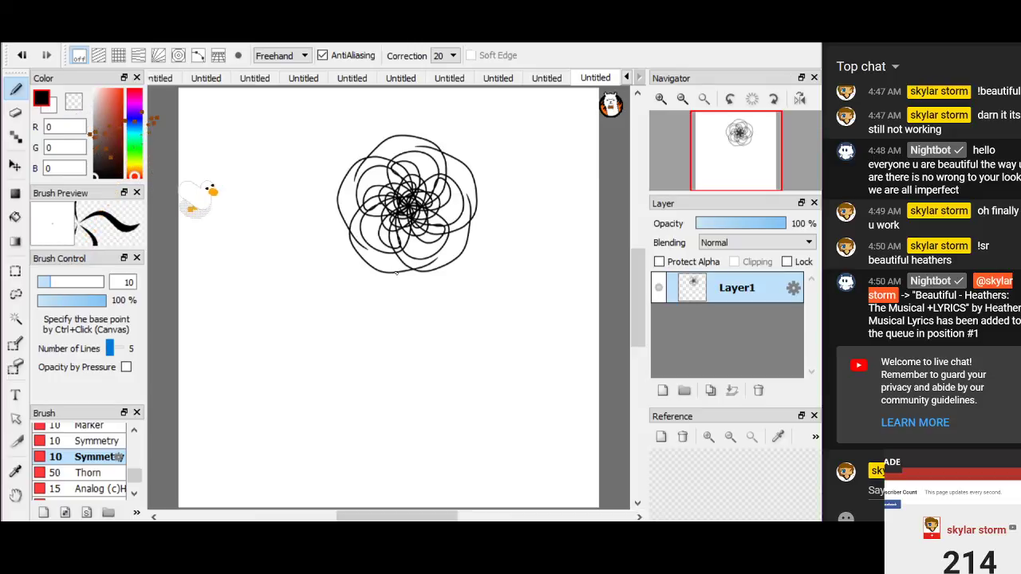
left_click_drag(405, 298, 410, 373)
key("ctrl+z")
left_click_drag(423, 413, 411, 276)
key("ctrl+z")
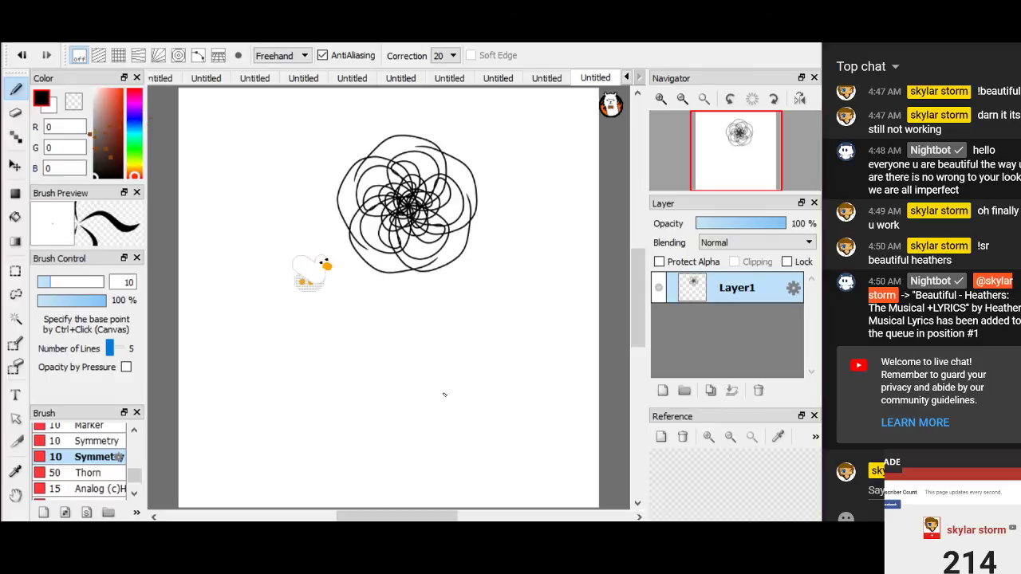
Step: Draw five lines radiating from a point below the flower, with one reaching up to it as a stem
left_click_drag(432, 413, 514, 503)
left_click_drag(422, 297, 416, 208)
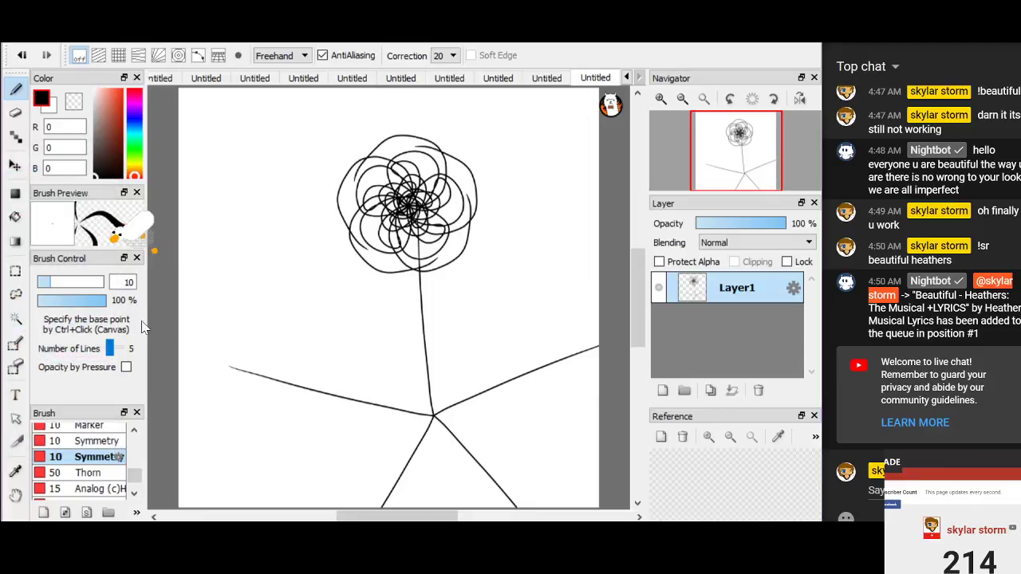
Step: Try to add large looping symmetrical curves around the flower and across the canvas
mouse_move(346, 178)
left_mouse_down()
mouse_move(309, 152)
mouse_move(250, 168)
mouse_move(213, 203)
mouse_move(205, 251)
mouse_move(249, 289)
mouse_move(316, 292)
mouse_move(336, 263)
mouse_move(225, 214)
mouse_move(247, 302)
mouse_move(281, 350)
mouse_move(292, 193)
mouse_move(315, 417)
left_mouse_up()
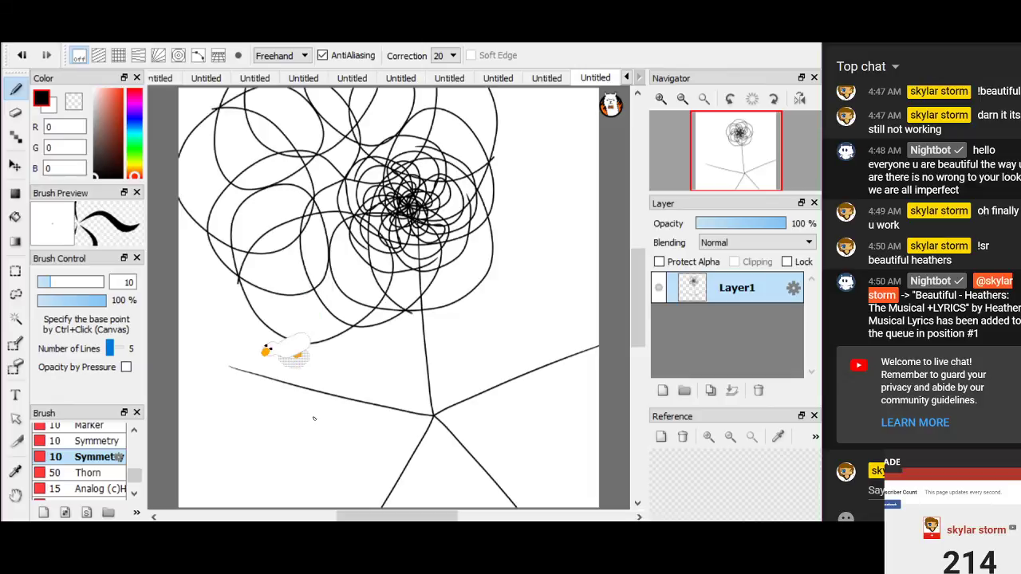
key("ctrl+z")
mouse_move(316, 319)
left_mouse_down()
mouse_move(351, 490)
mouse_move(527, 259)
mouse_move(353, 294)
mouse_move(363, 485)
left_mouse_up()
key("ctrl+z")
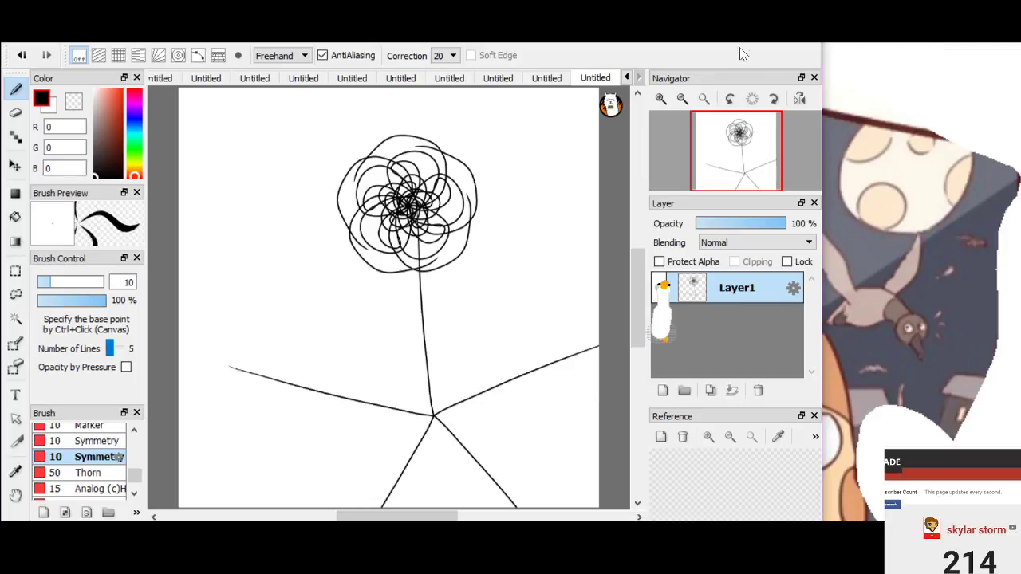
Step: Minimize the drawing window to reveal the desktop and restore it
left_click(730, 13)
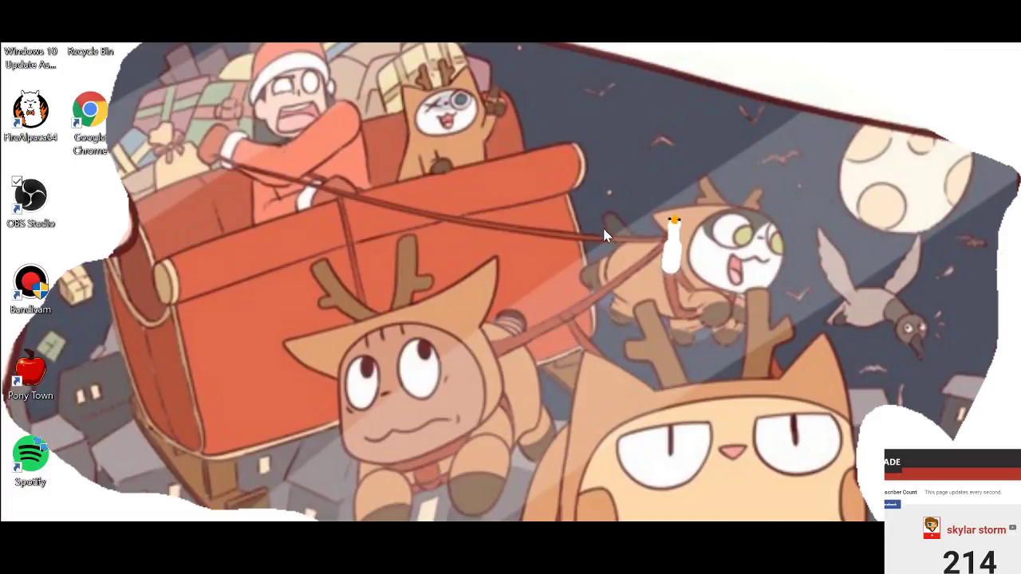
left_click(678, 558)
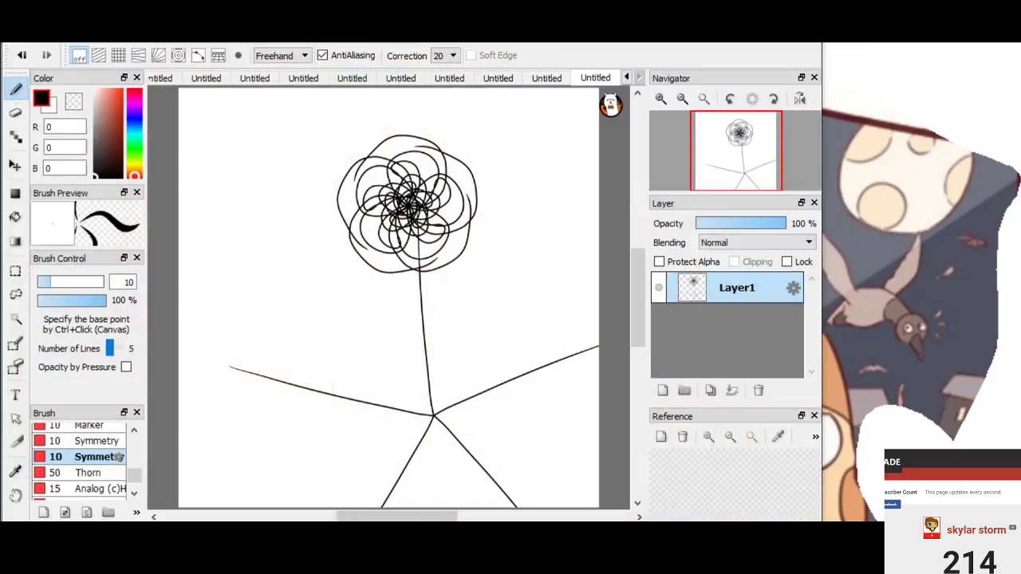